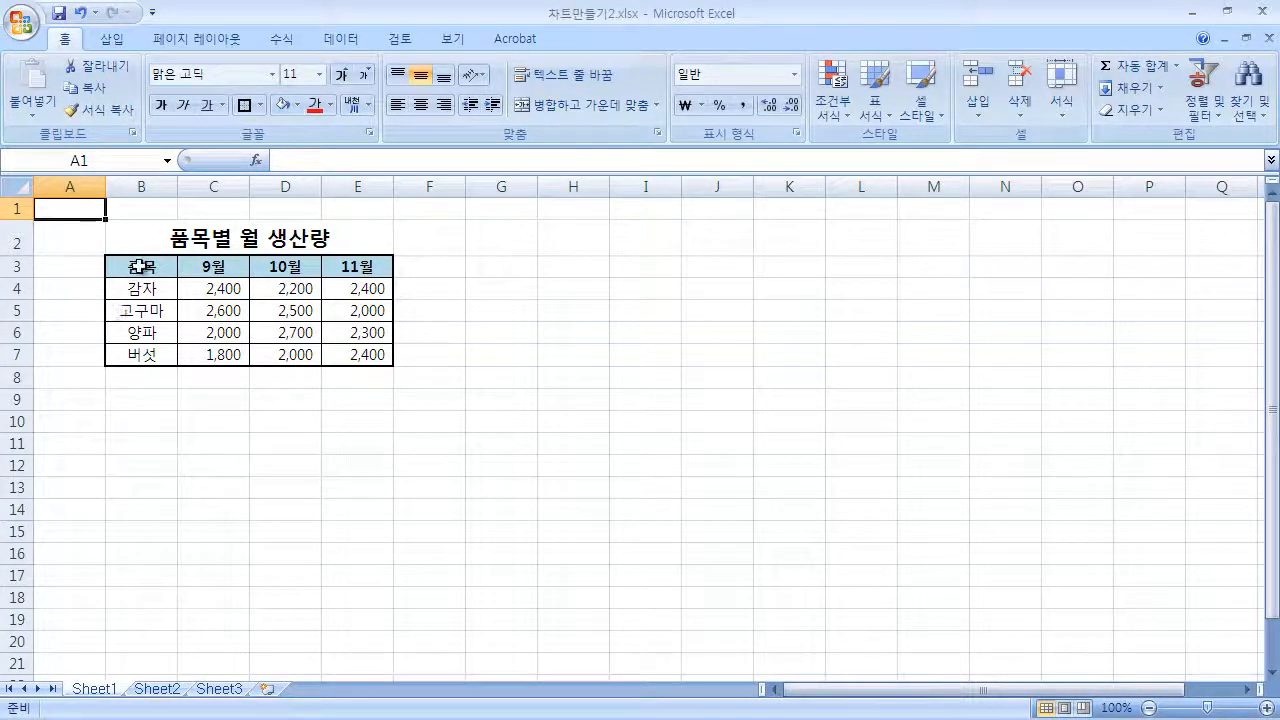
Insert a 2-D clustered column chart from the September and October production data in B3:D7
left_click_drag(140, 266, 268, 360)
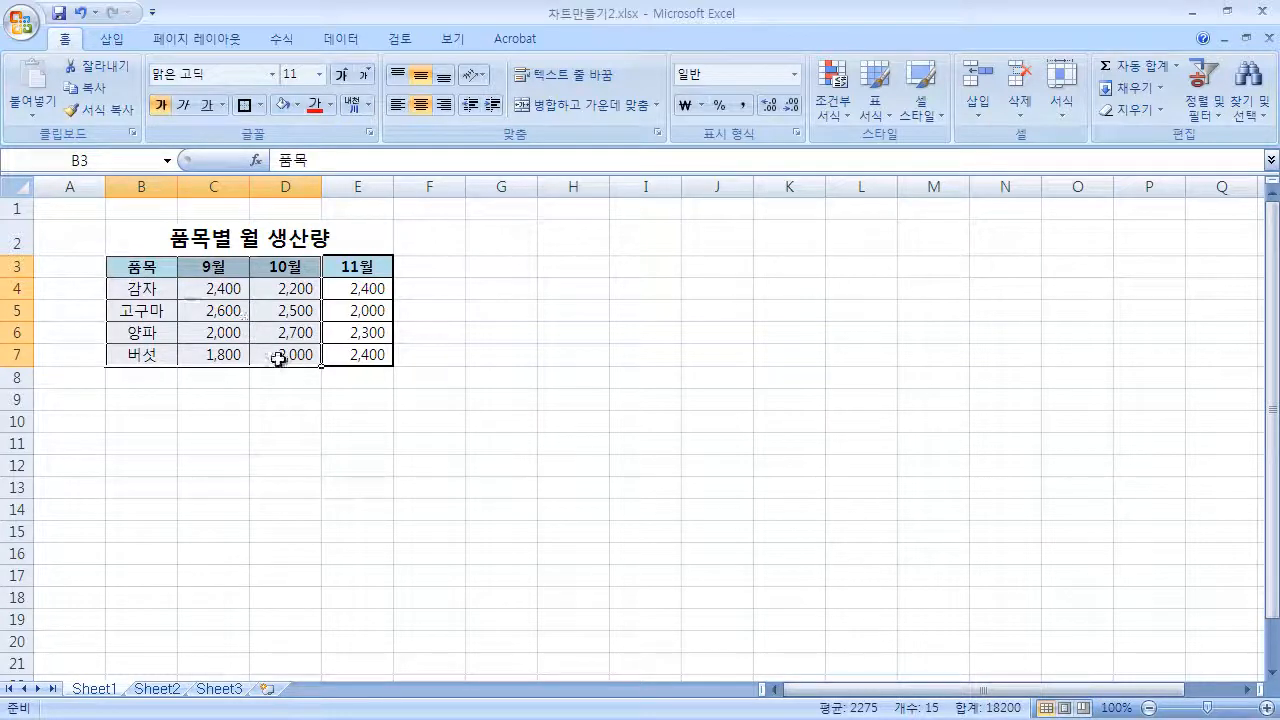
left_click(118, 40)
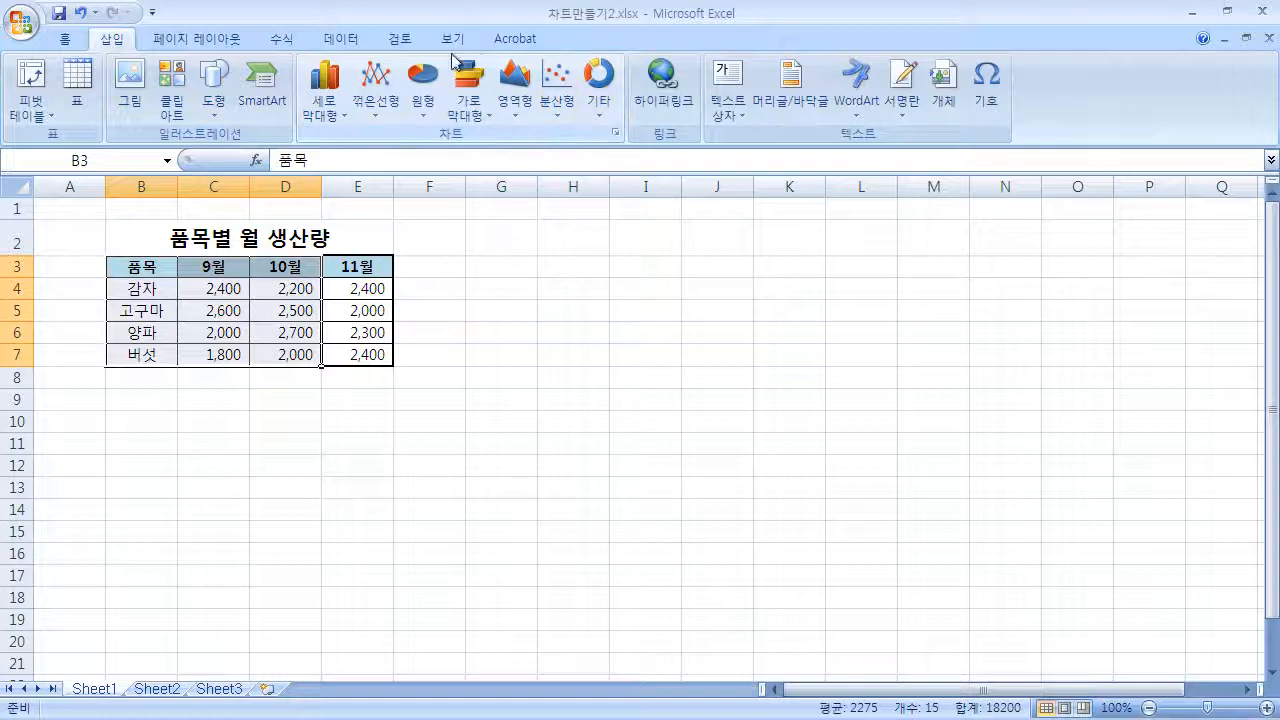
left_click(324, 108)
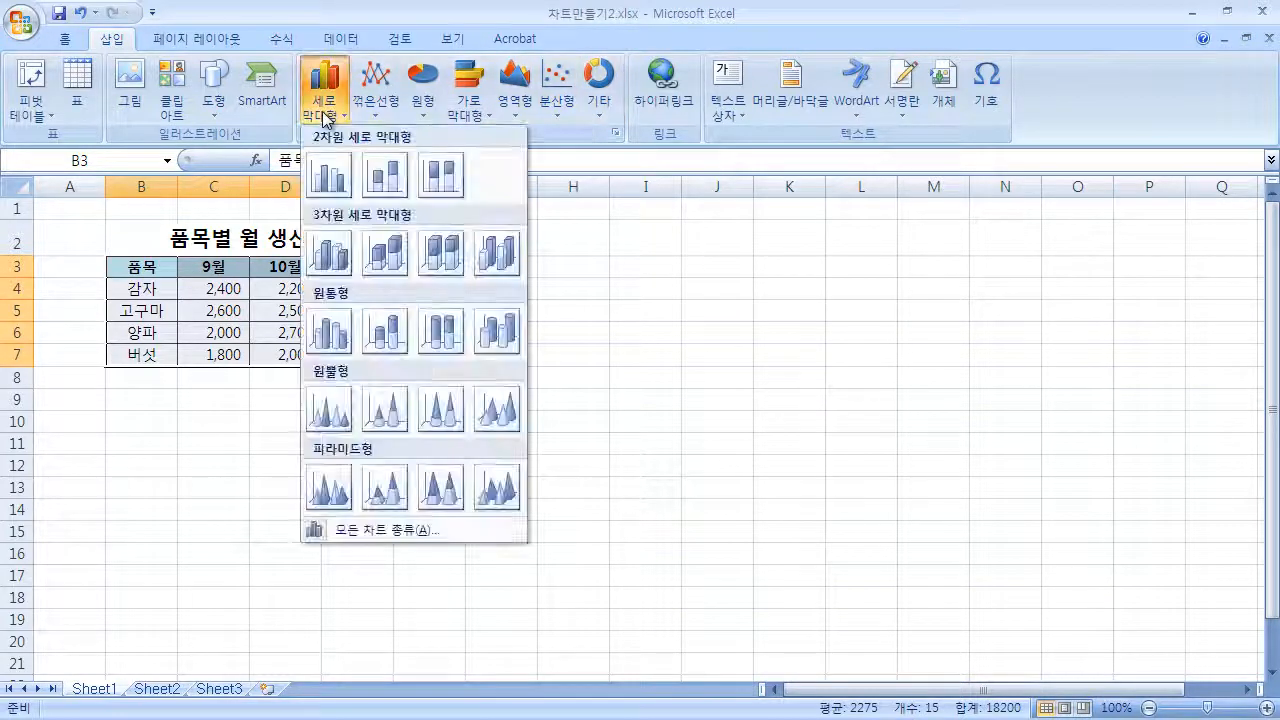
left_click(326, 190)
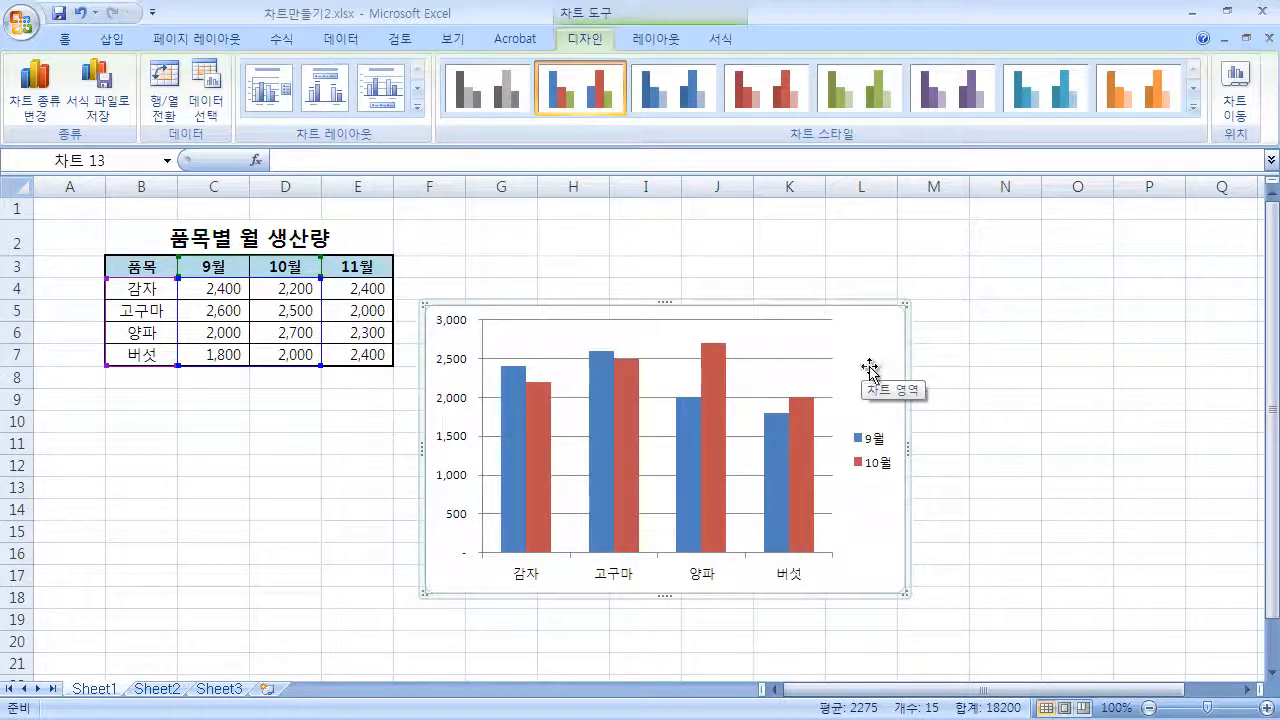
Move the chart beside the table so it starts at G3, and enlarge it to cover G3:N17
left_click_drag(866, 363, 929, 322)
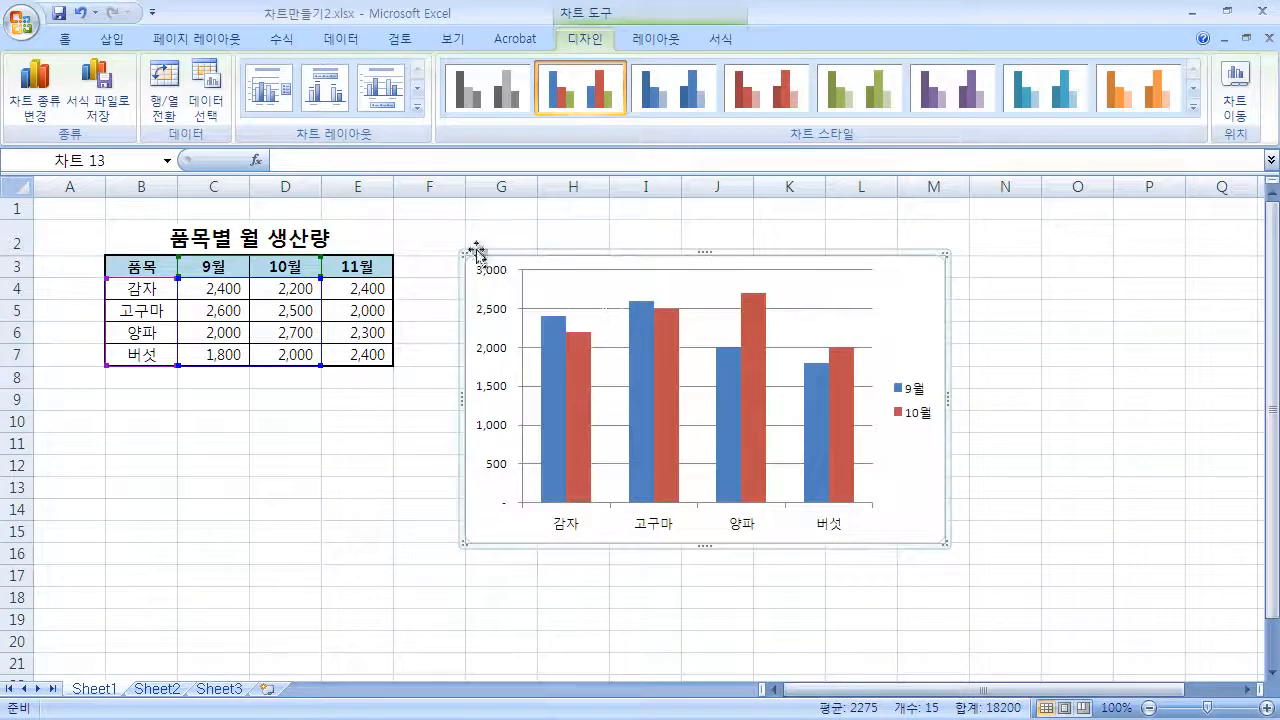
left_click(460, 250)
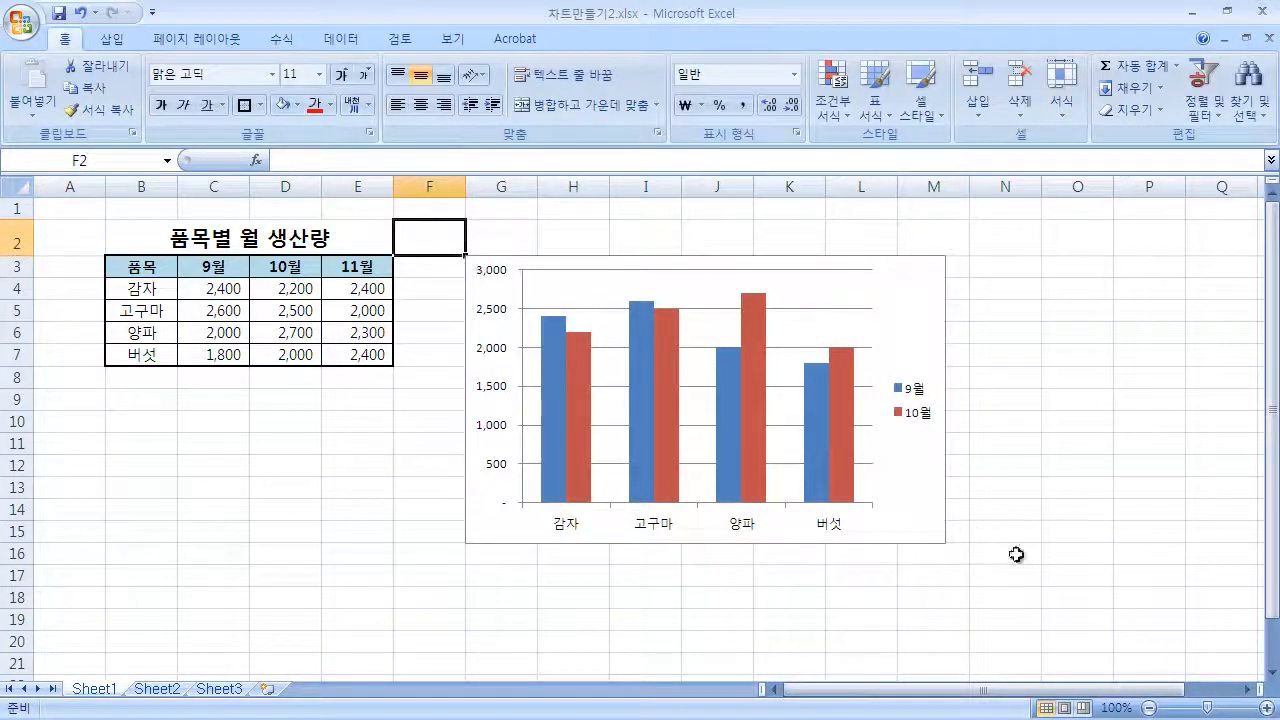
left_click(943, 538)
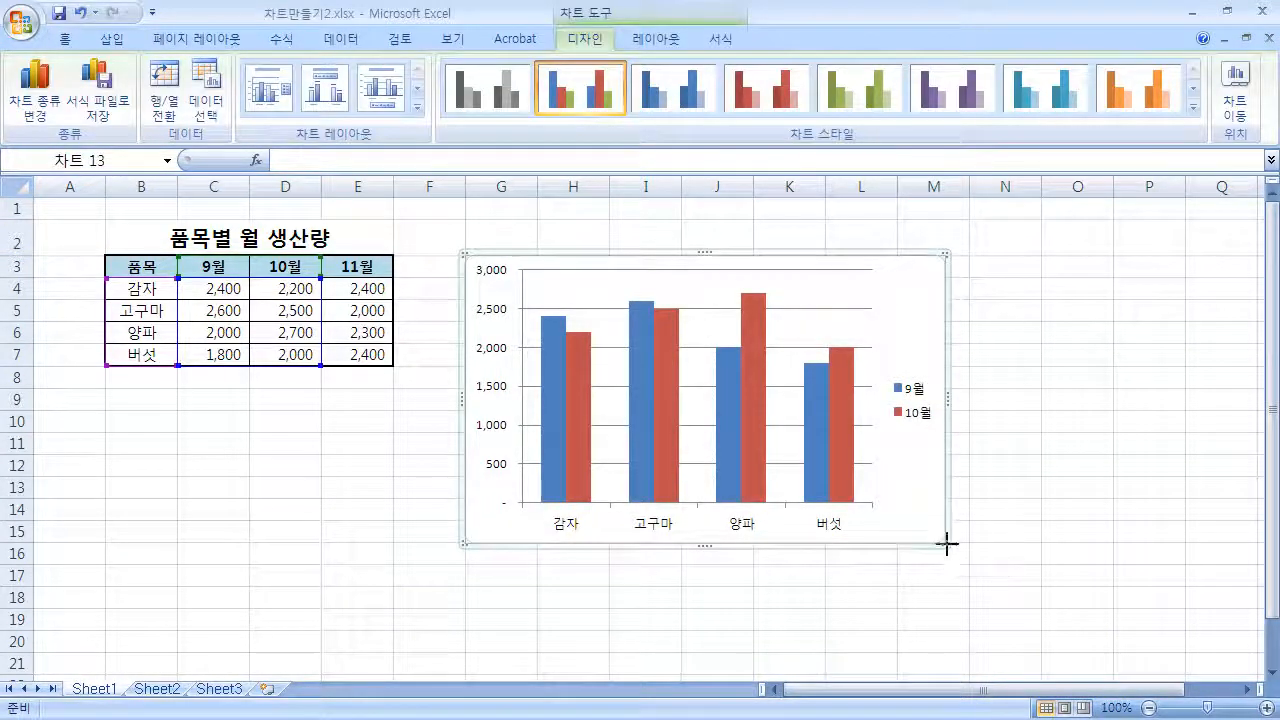
left_click_drag(946, 544, 1023, 543)
left_click_drag(757, 543, 761, 586)
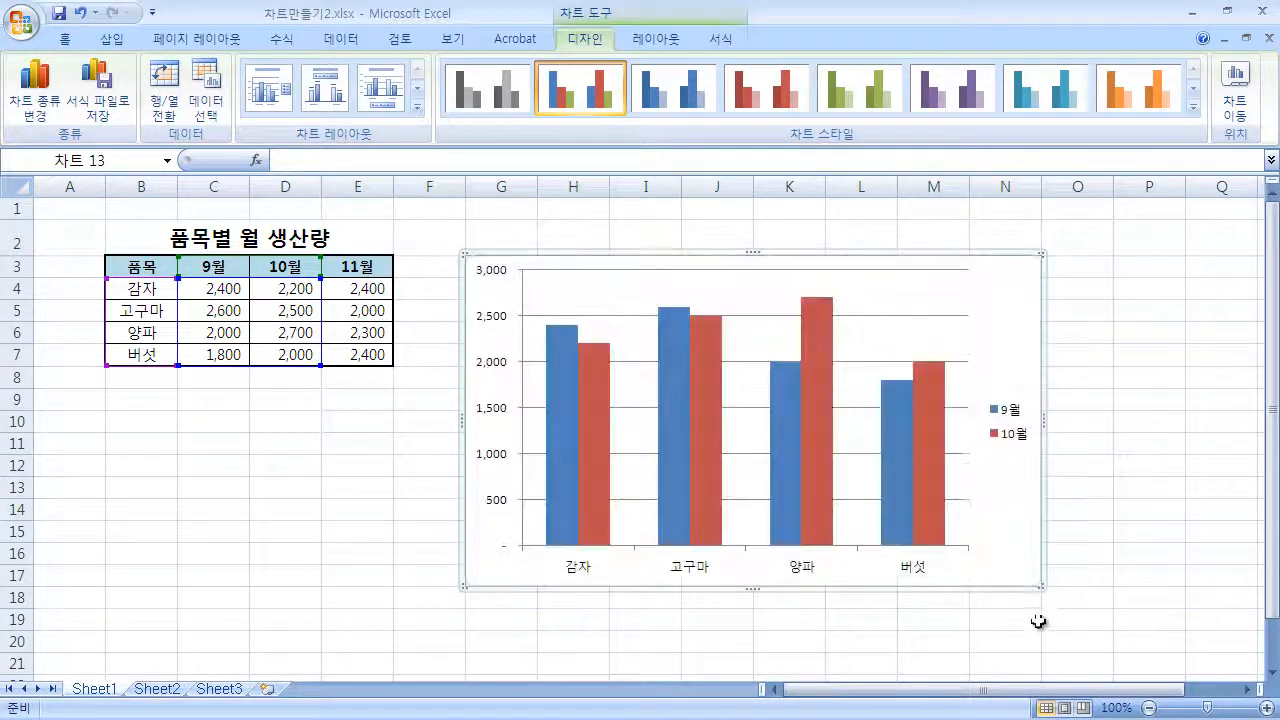
left_click(1089, 572)
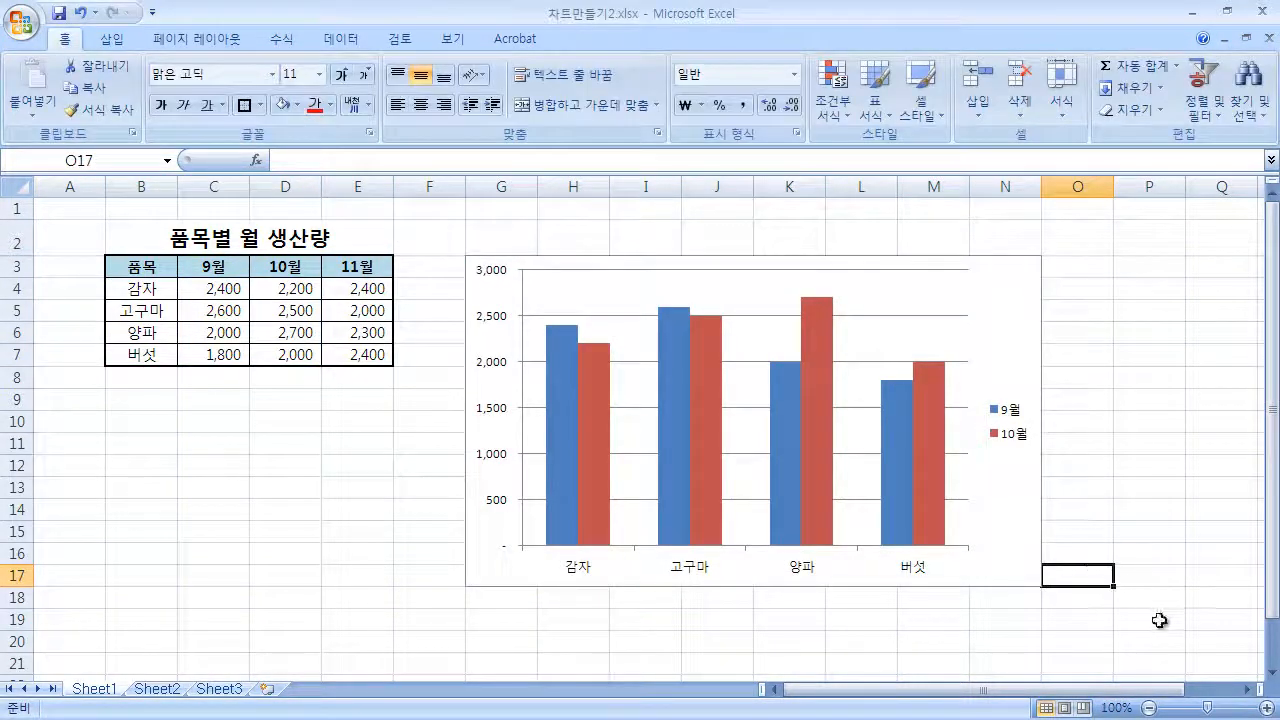
left_click(1111, 613)
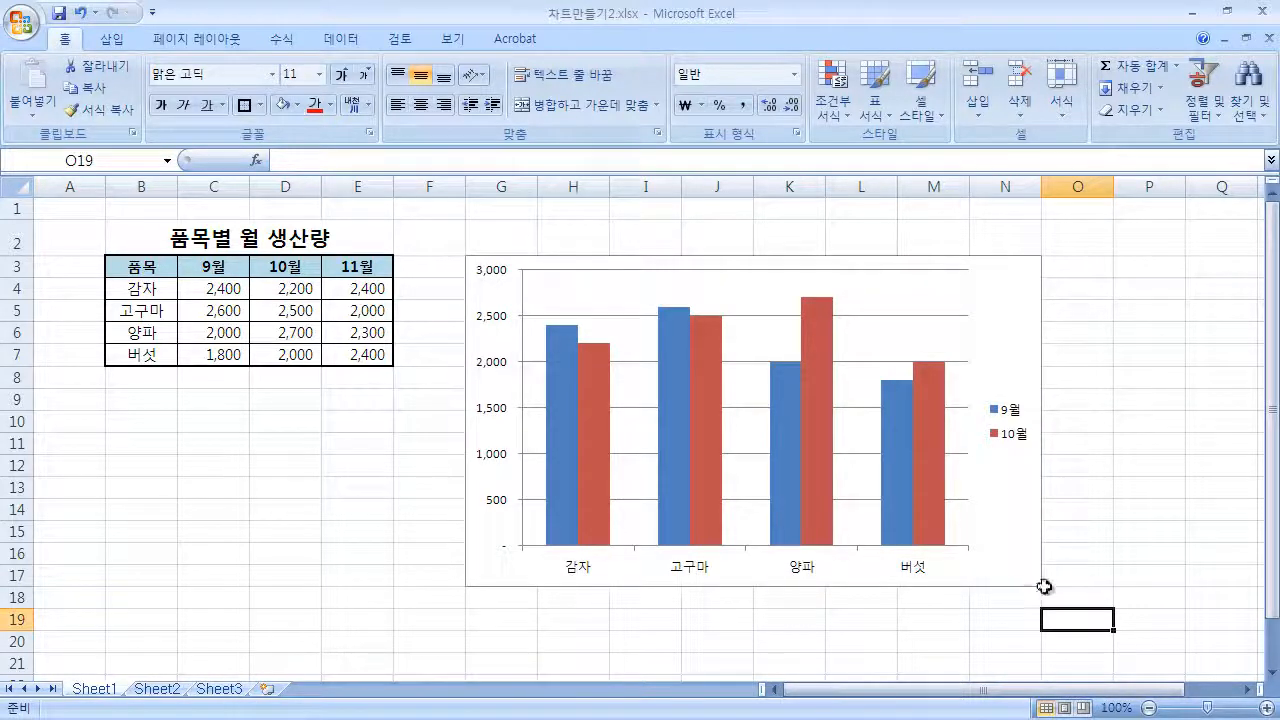
left_click(1103, 403)
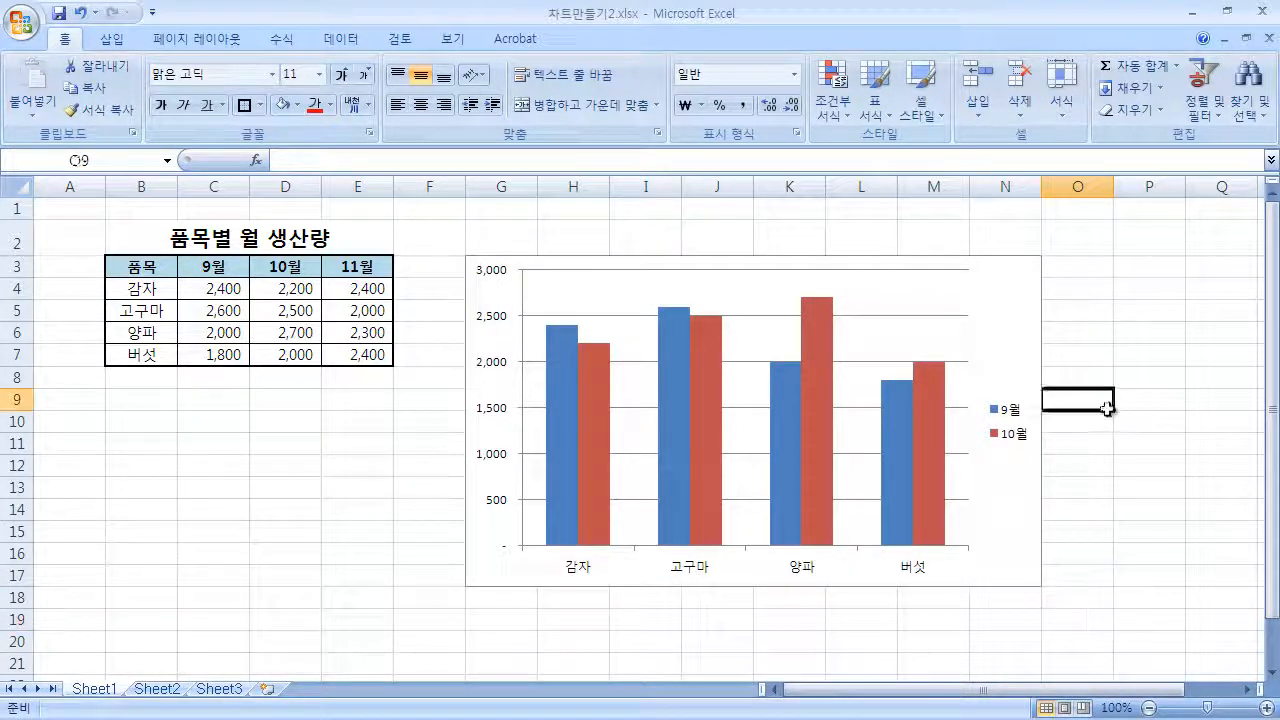
left_click(1122, 438)
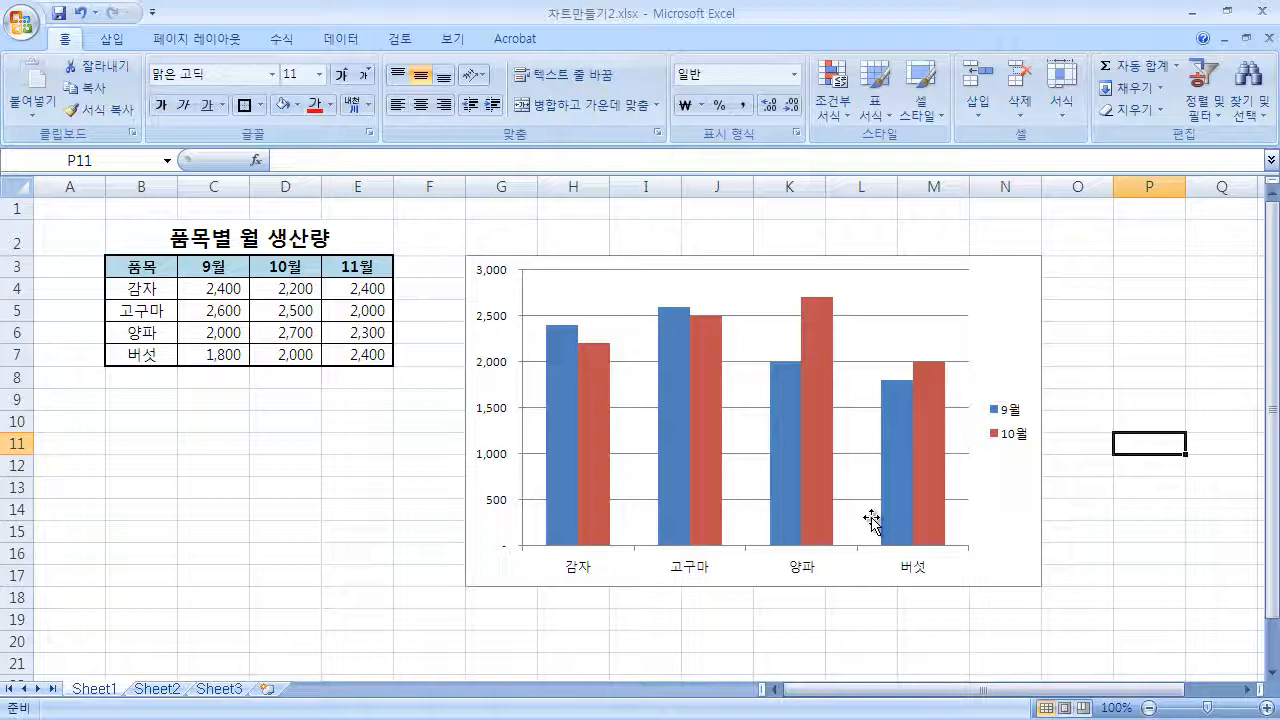
left_click(987, 297)
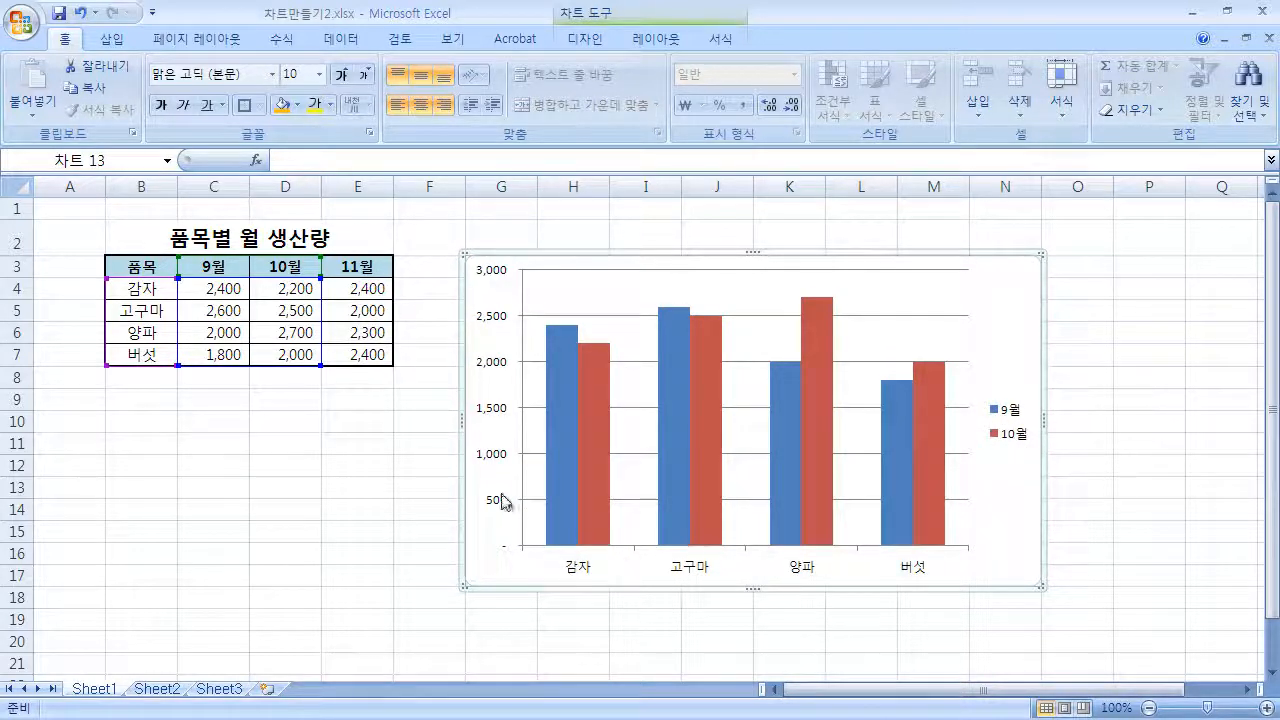
left_click(1066, 462)
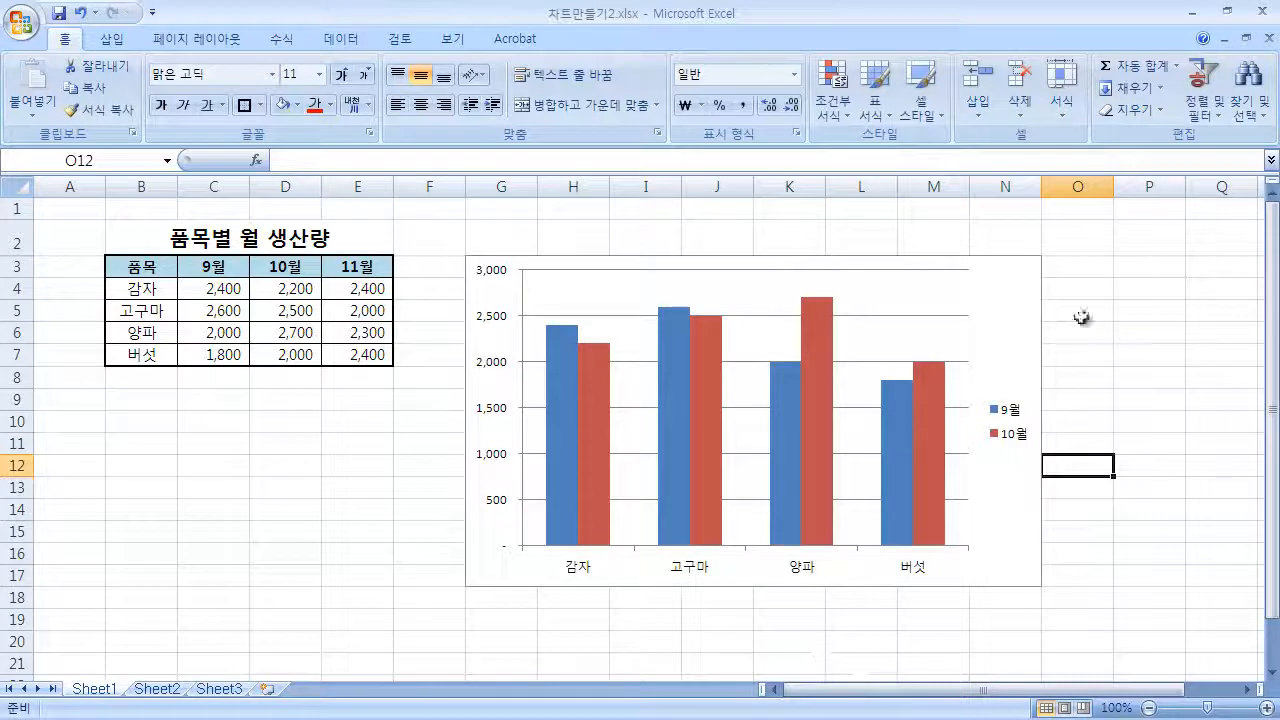
Change the production chart's type to 3-D clustered column
left_click(1030, 296)
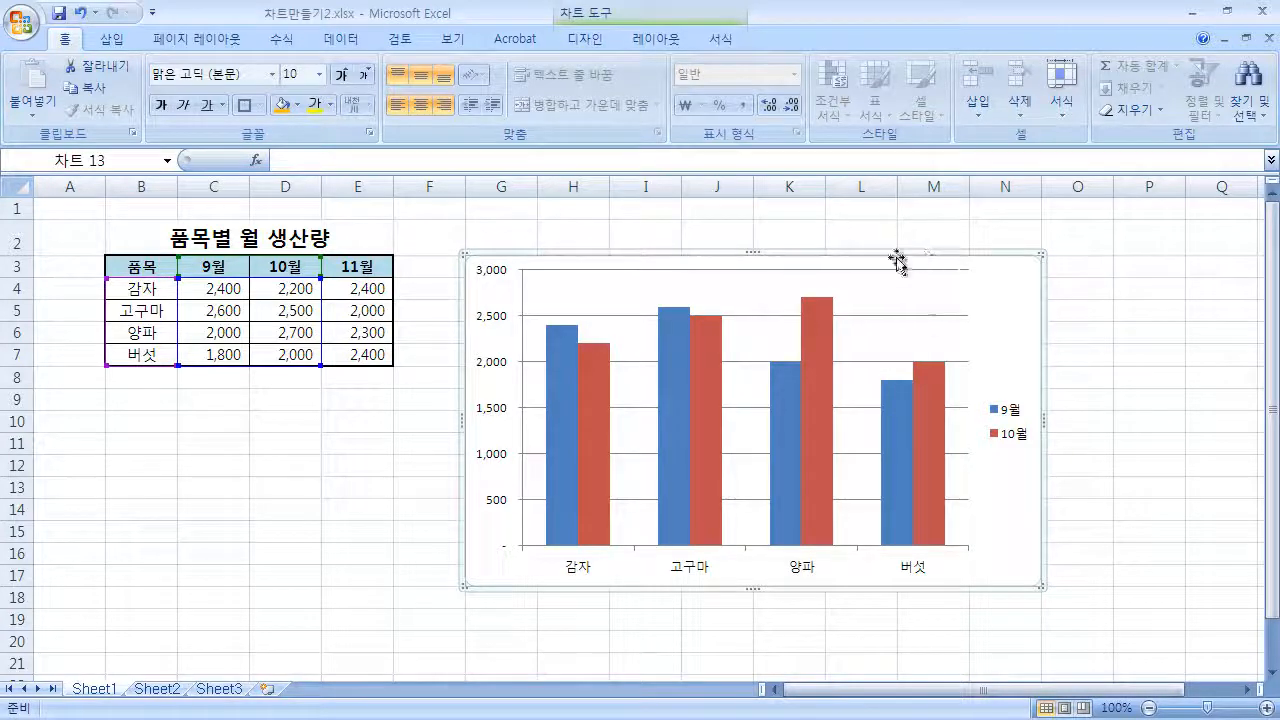
left_click(595, 38)
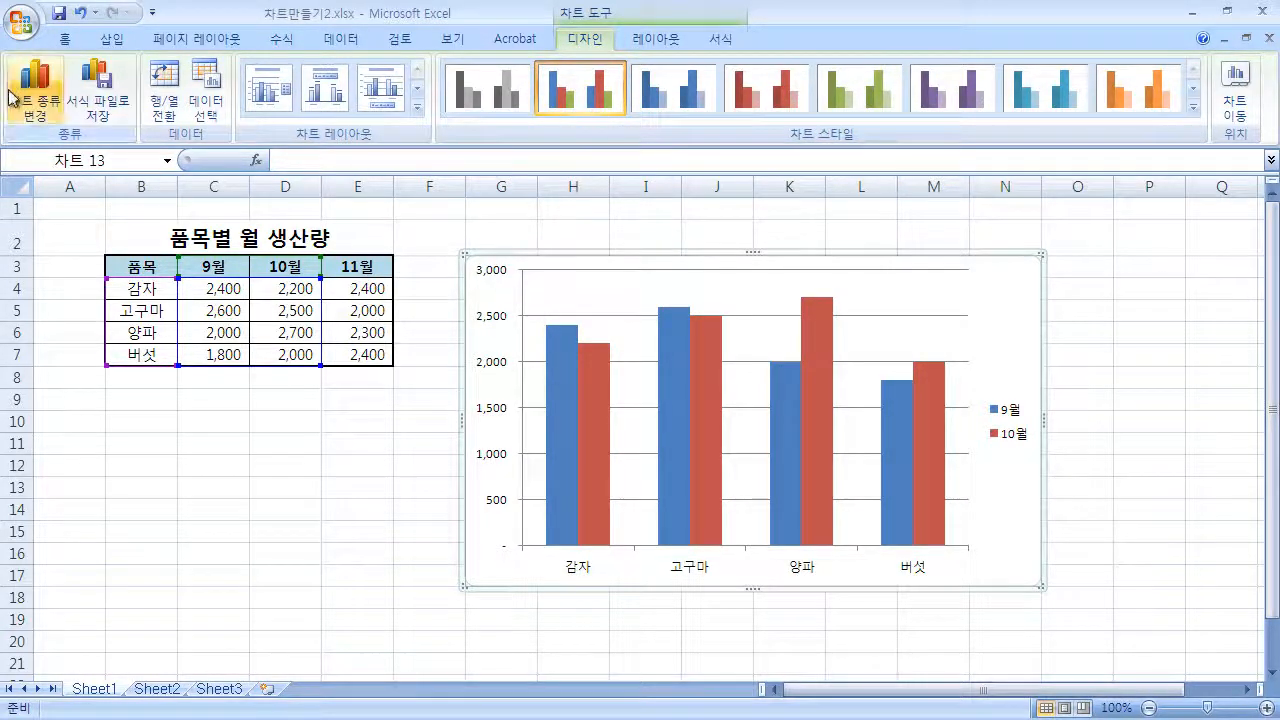
left_click(35, 105)
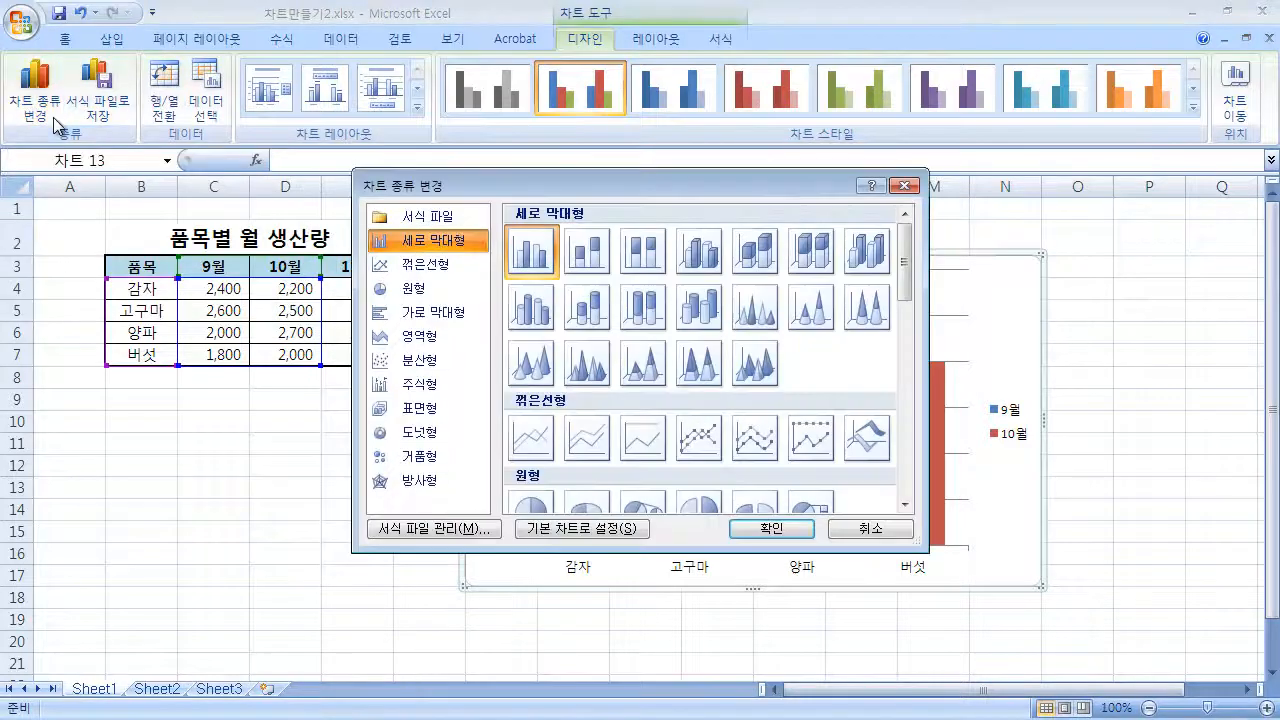
left_click_drag(686, 188, 430, 176)
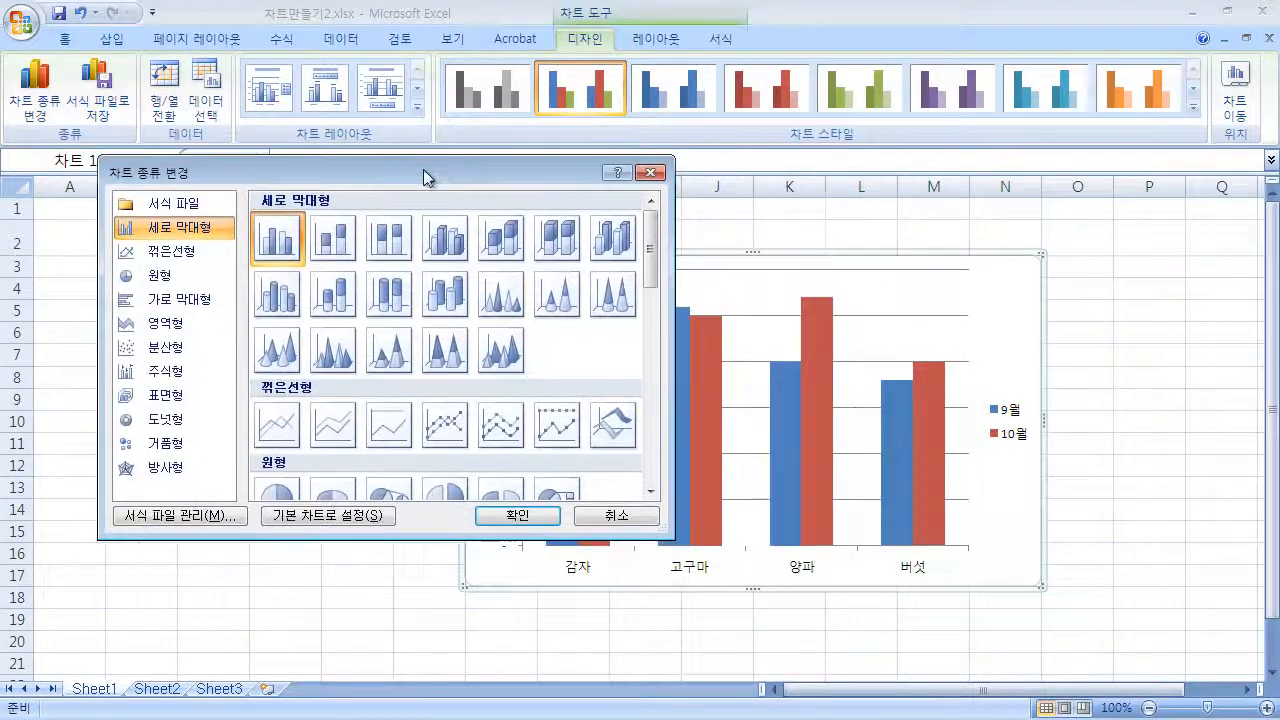
left_click(447, 240)
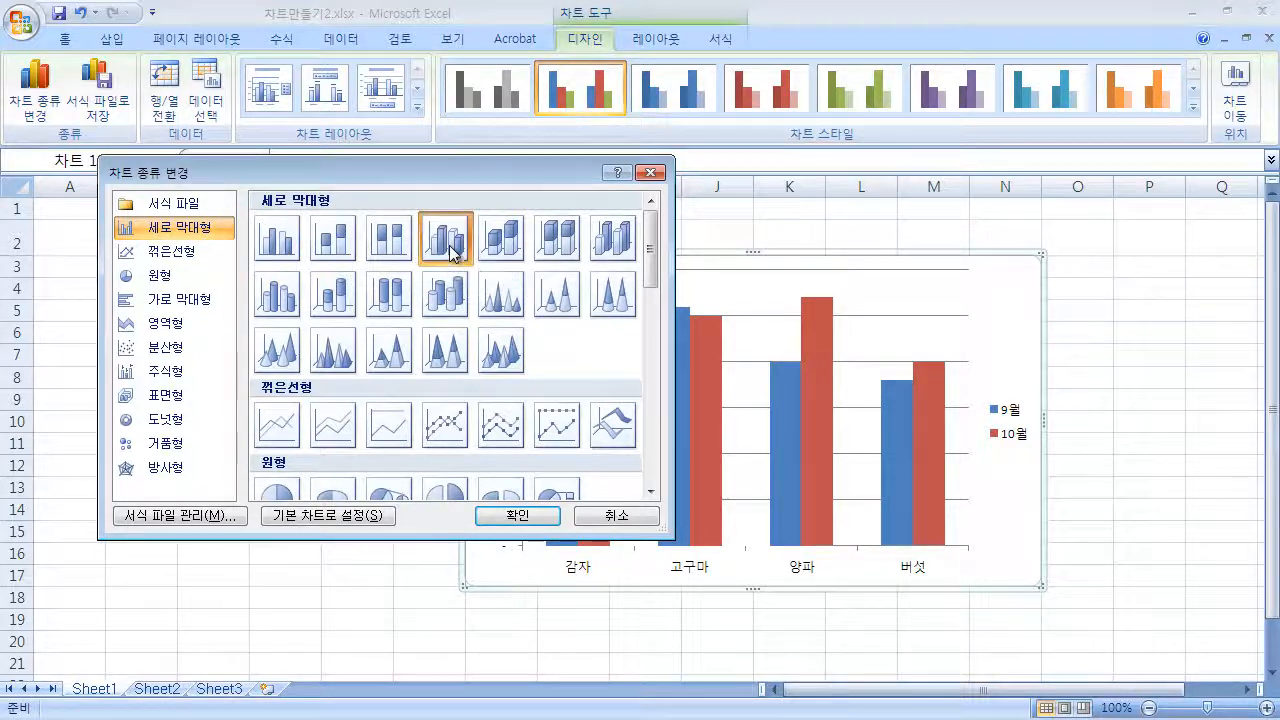
left_click(517, 516)
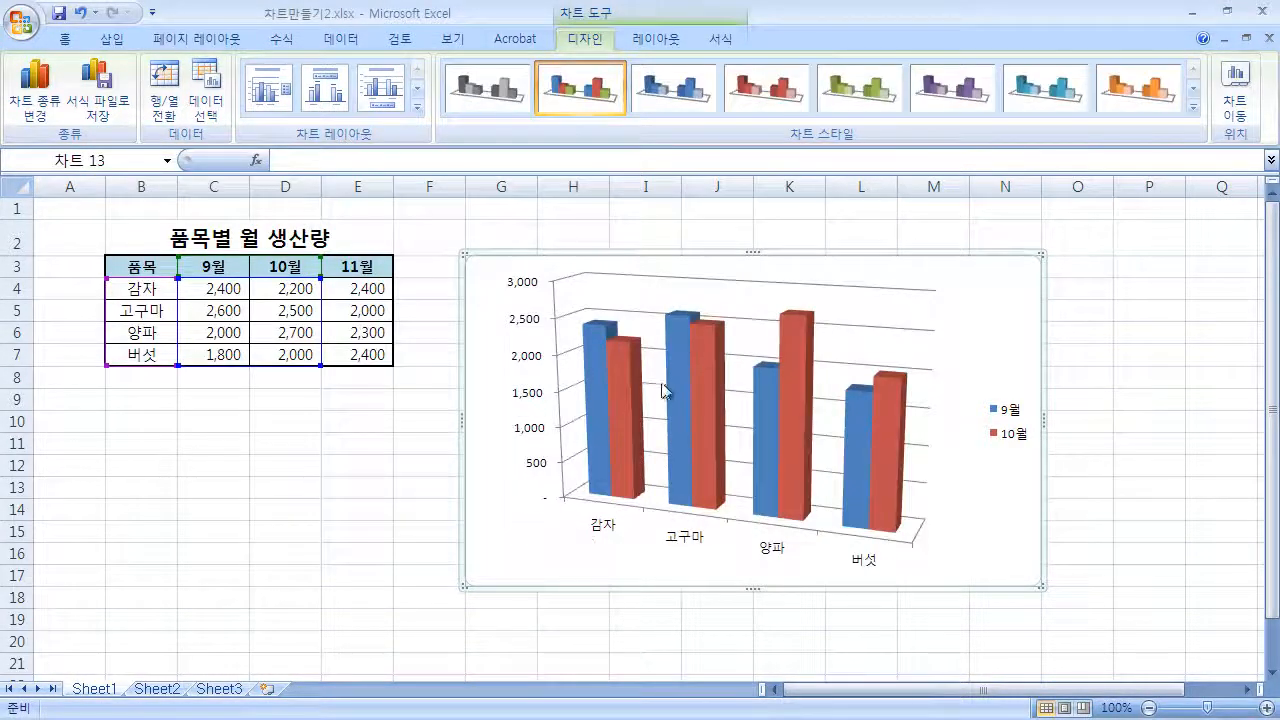
Change the chart type back to 2-D clustered column
left_click(36, 105)
left_click(283, 242)
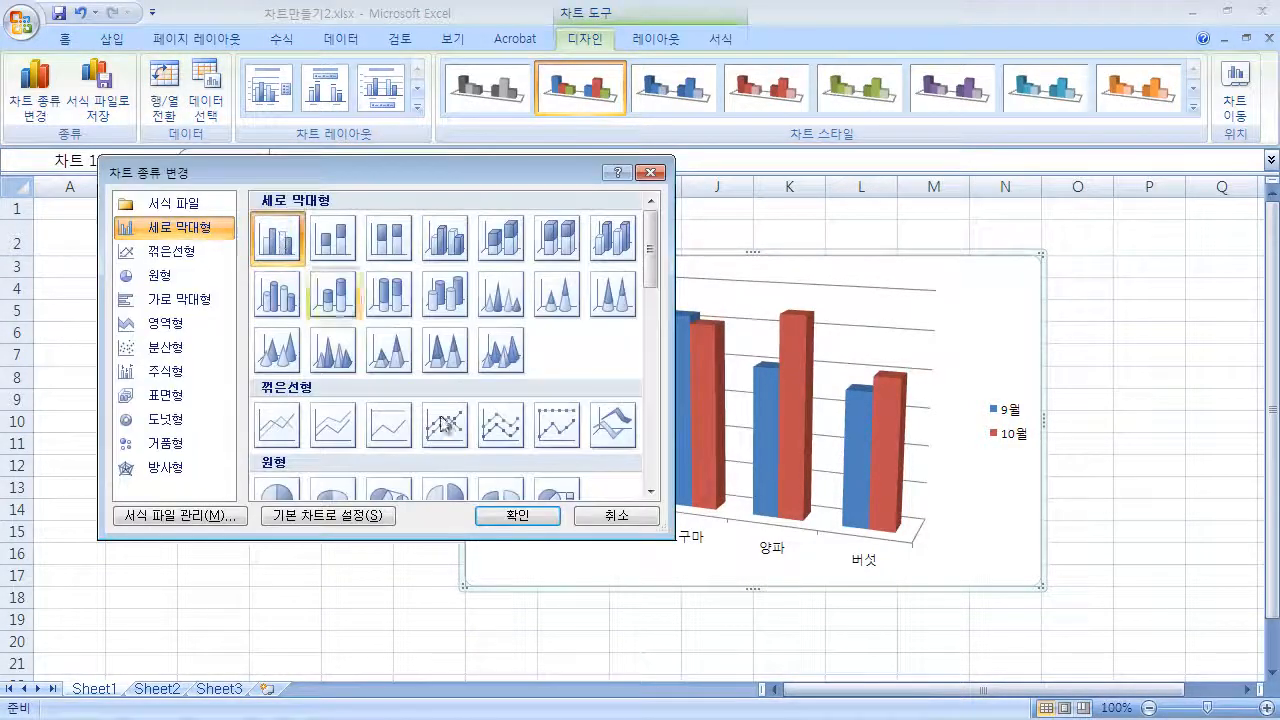
left_click(517, 516)
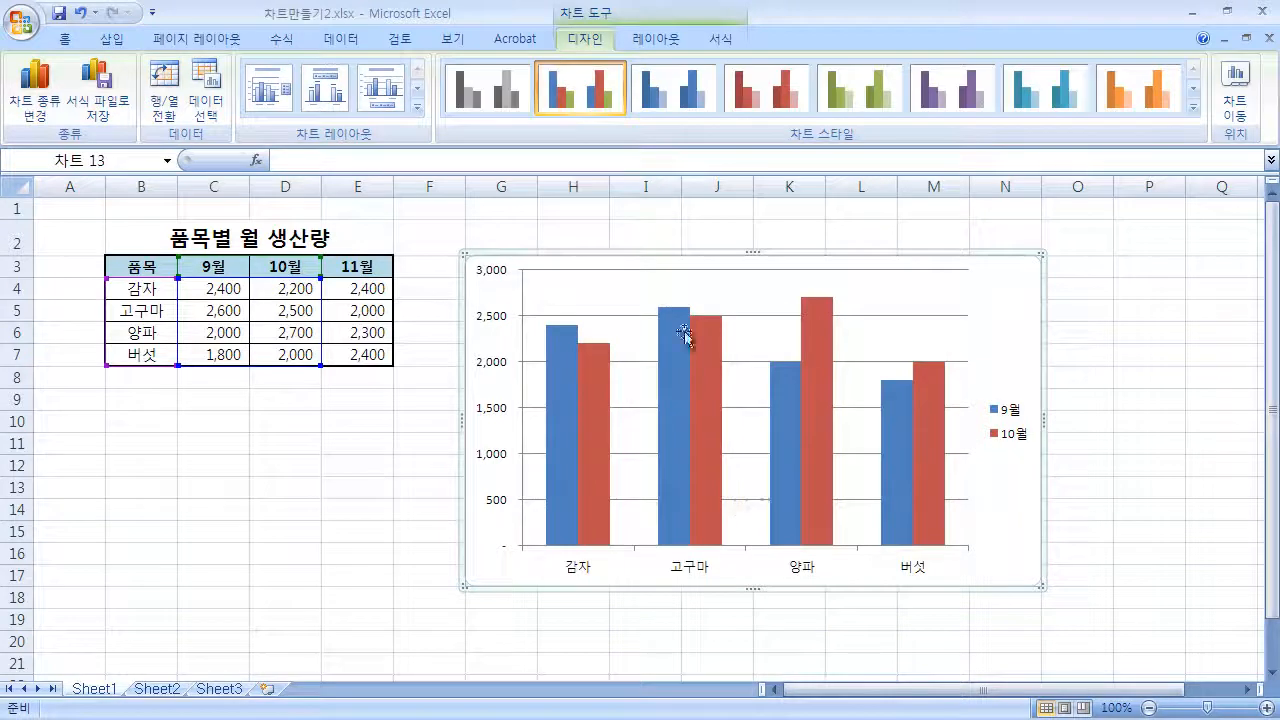
Try the multicoloured gradient chart style, and the orange style from the same third row of styles
mouse_move(695, 489)
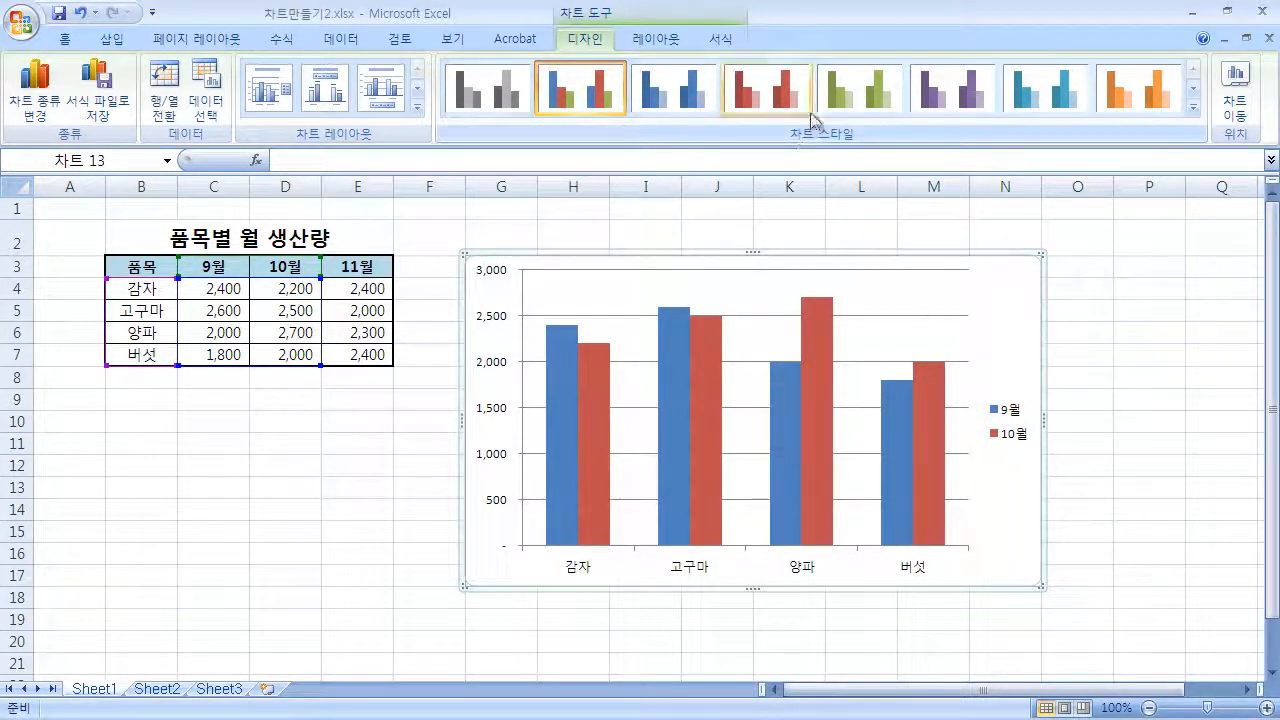
left_click(1194, 110)
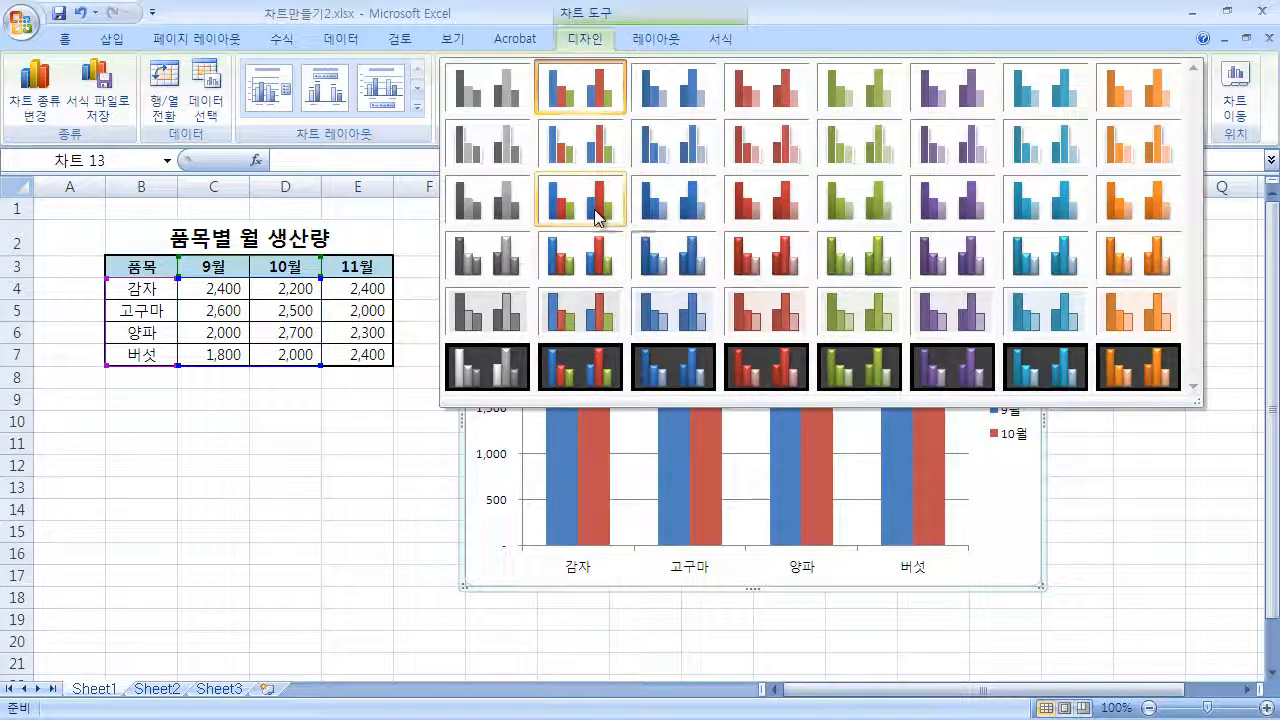
left_click(596, 212)
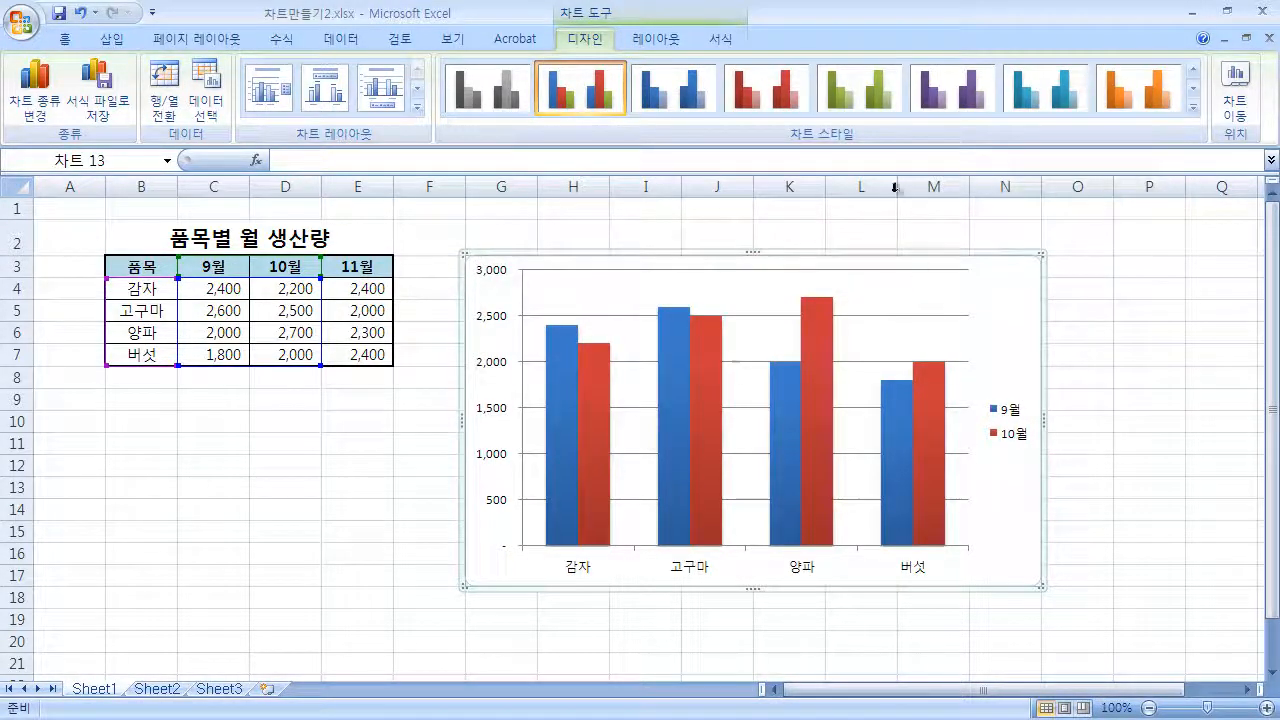
left_click(1196, 107)
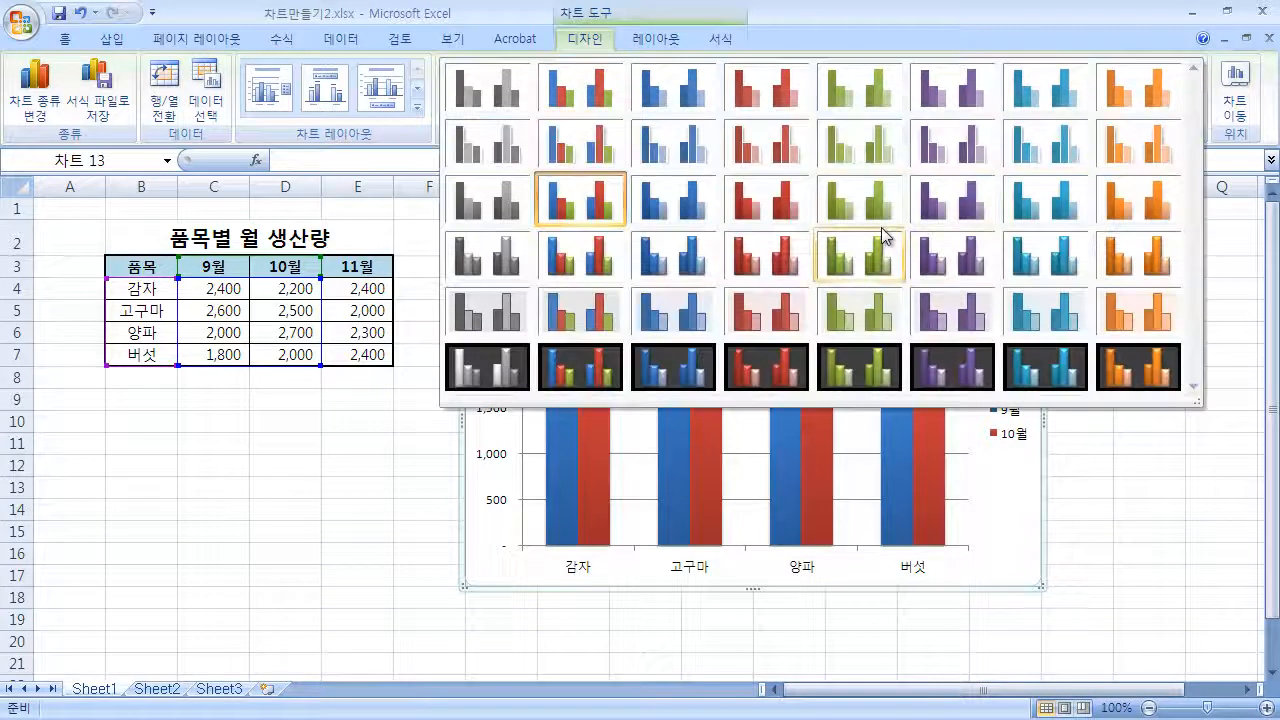
left_click(1137, 211)
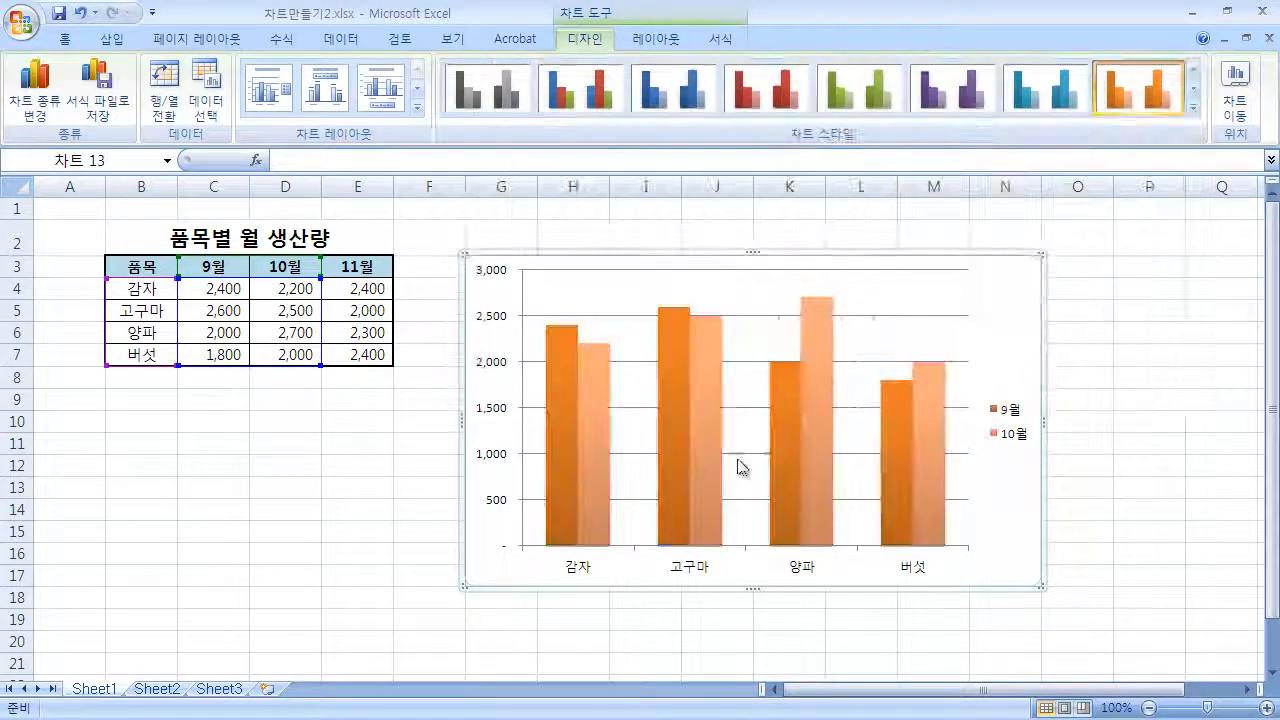
Try the blue-and-red chart style with a grey plot area, and the one with a black background
left_click(1193, 107)
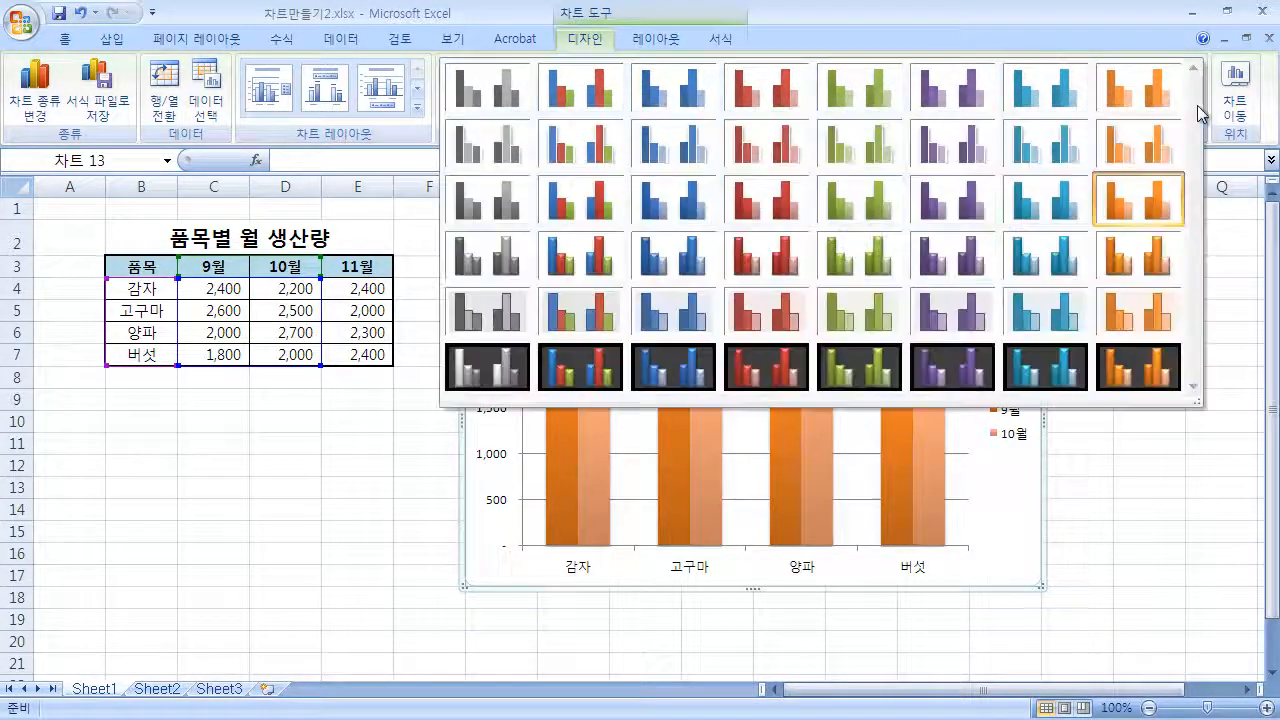
left_click(612, 320)
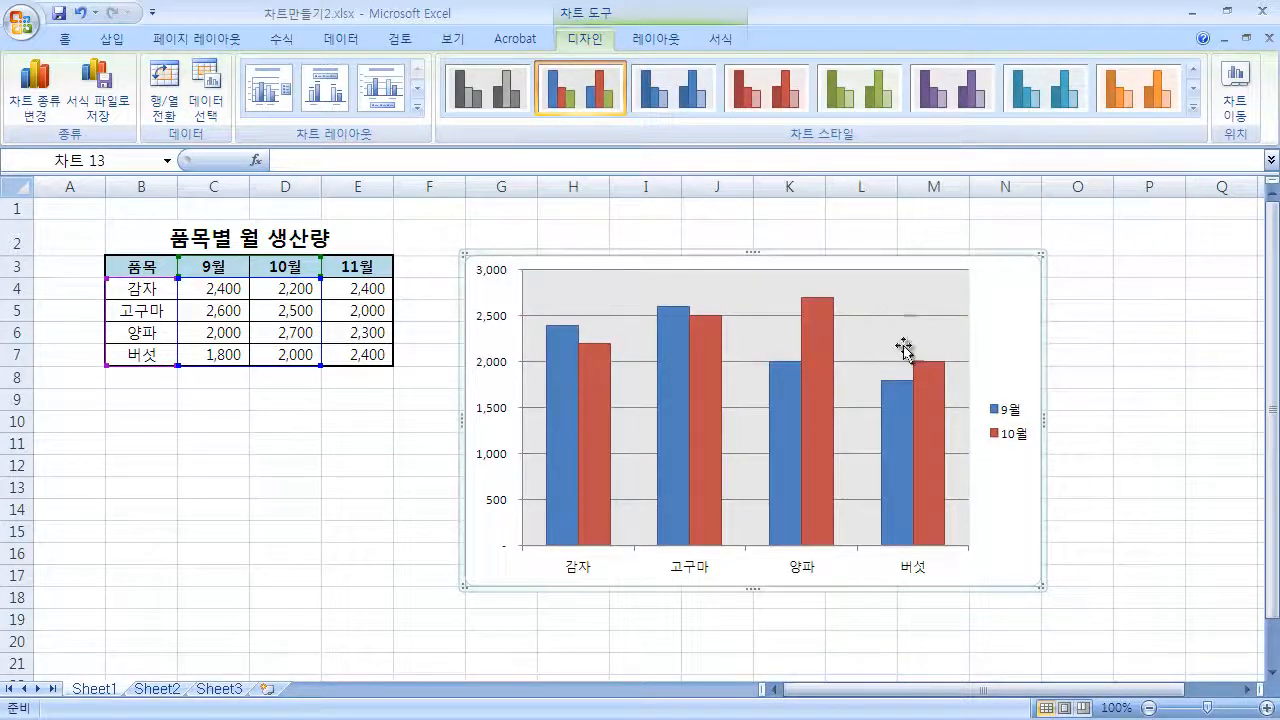
left_click(1193, 106)
left_click(598, 376)
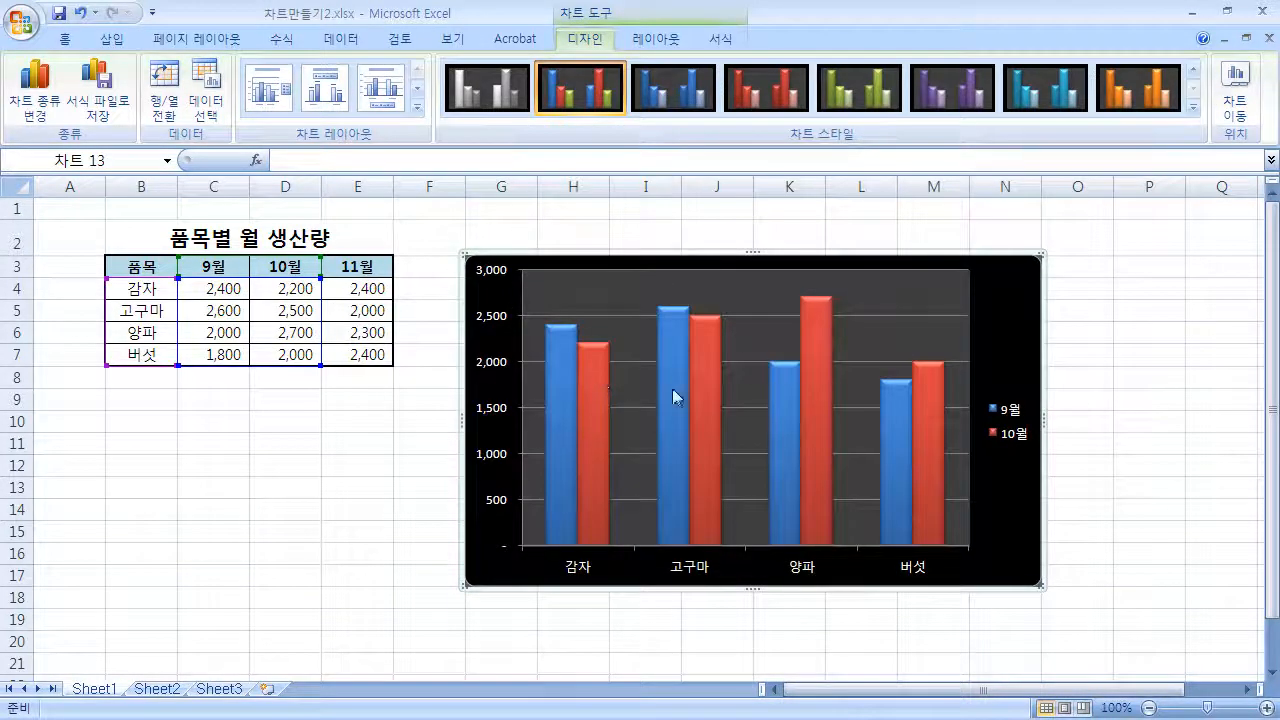
Switch the chart to a white-background style and apply the multicoloured gradient style from the third row of styles
left_click(1193, 106)
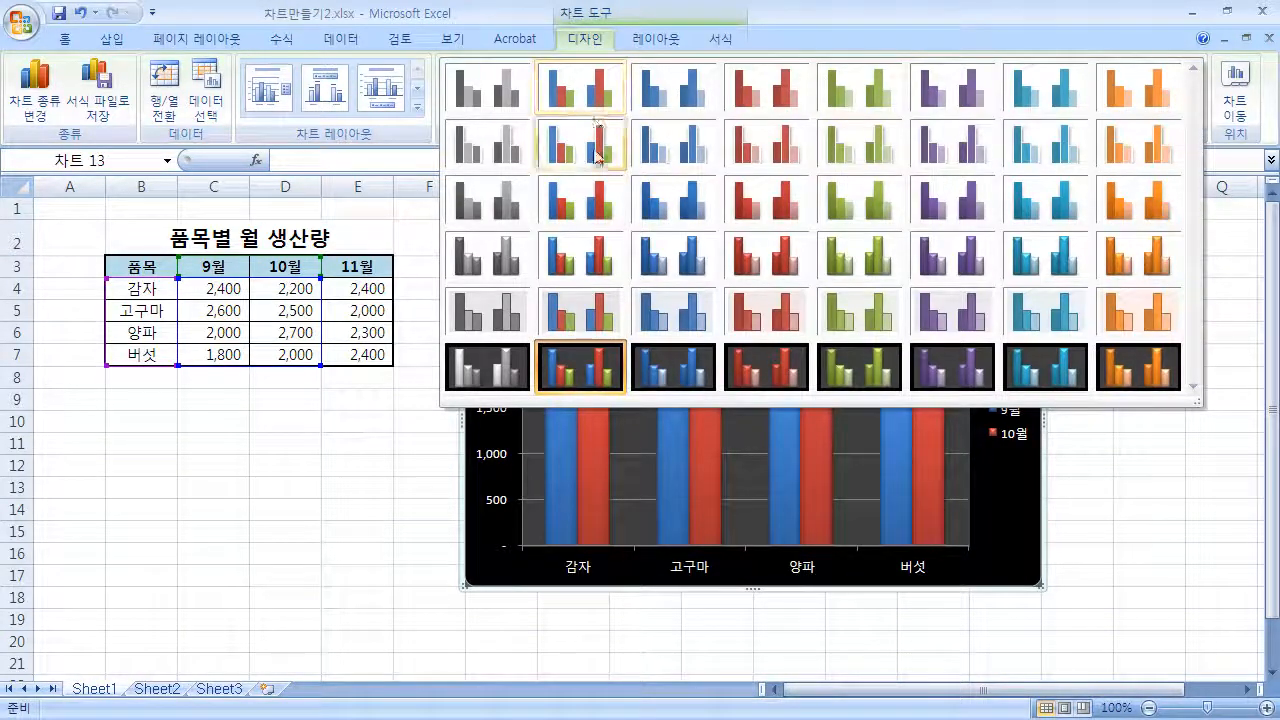
left_click(590, 98)
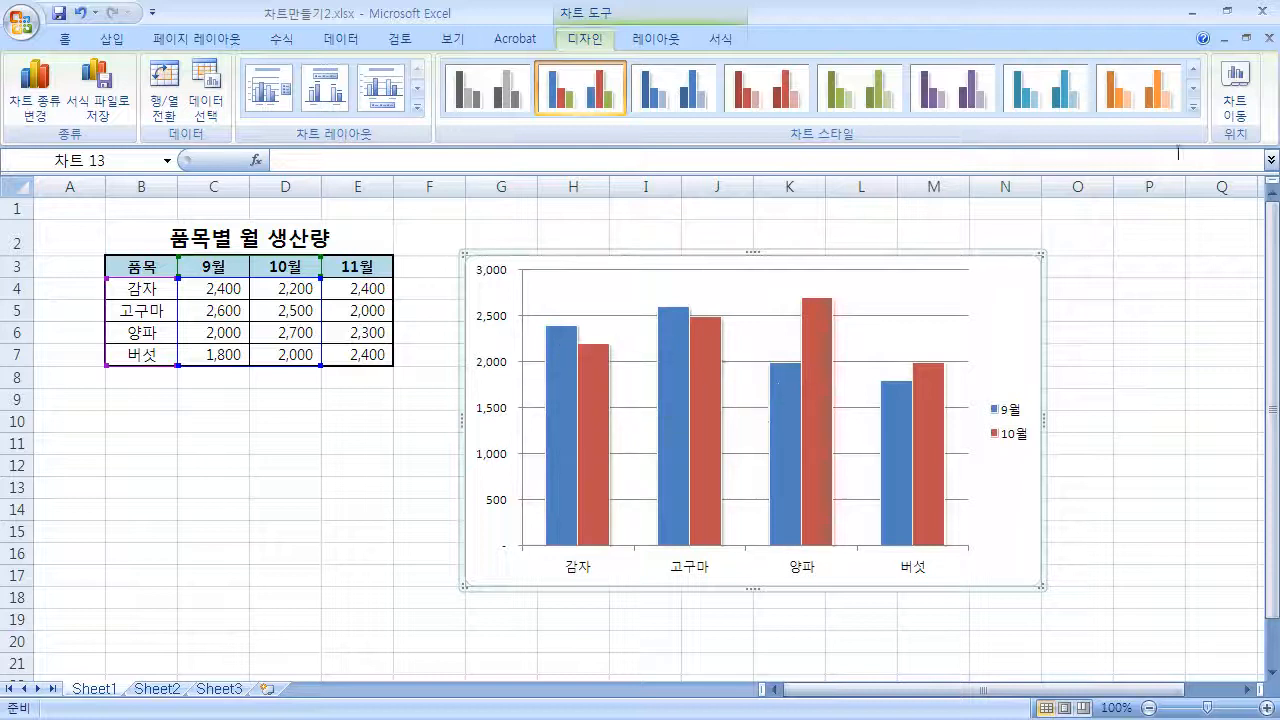
left_click(1193, 106)
left_click(570, 197)
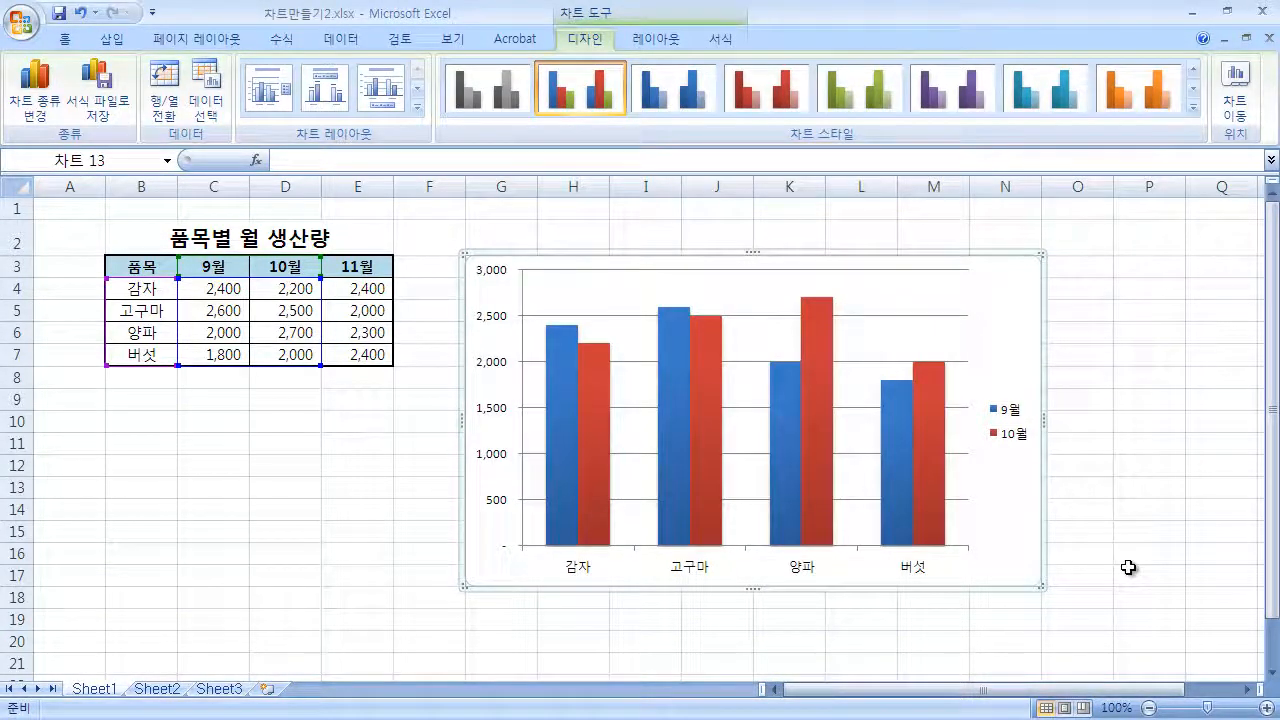
left_click(1193, 111)
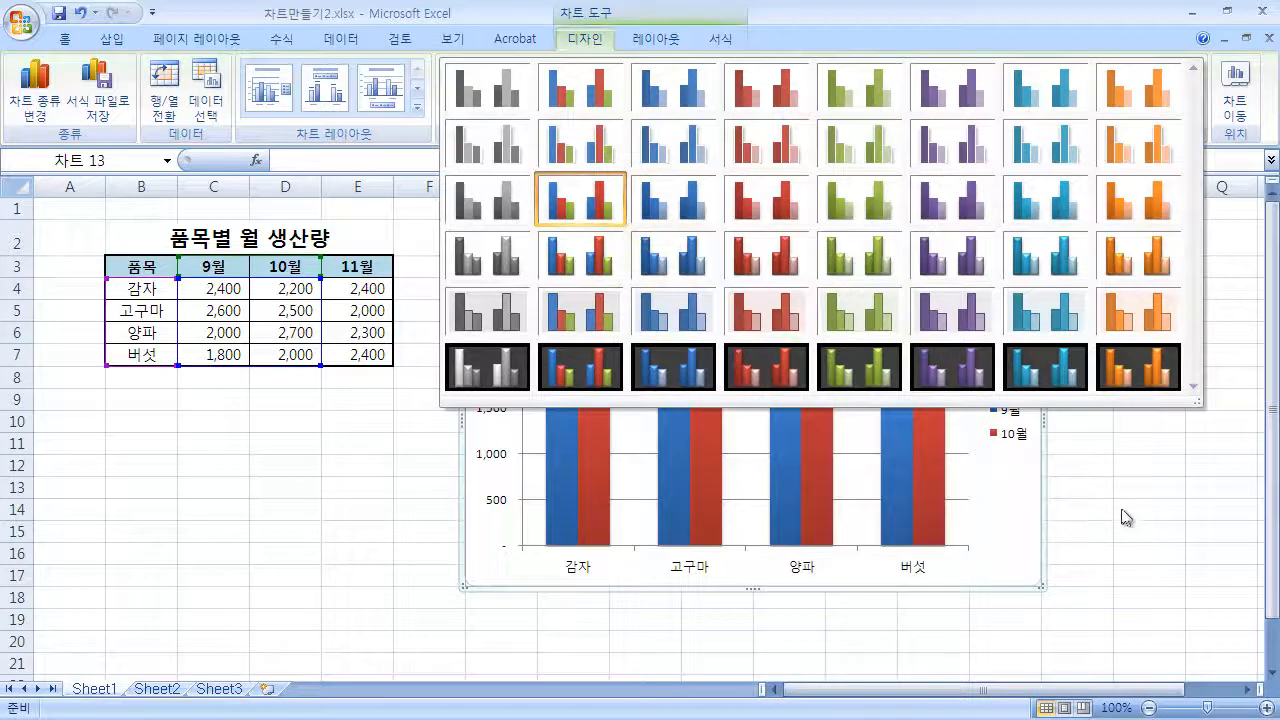
left_click(1128, 517)
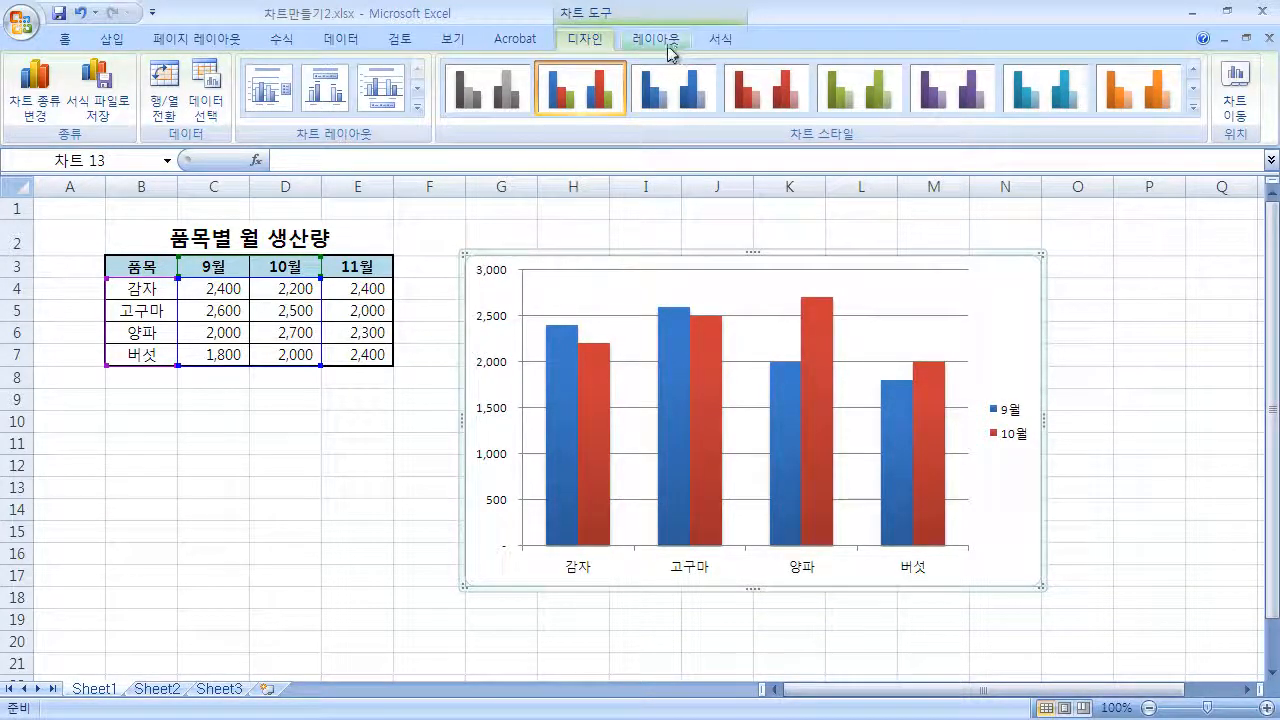
Add a chart title centred over the plot without resizing the chart
left_click(665, 42)
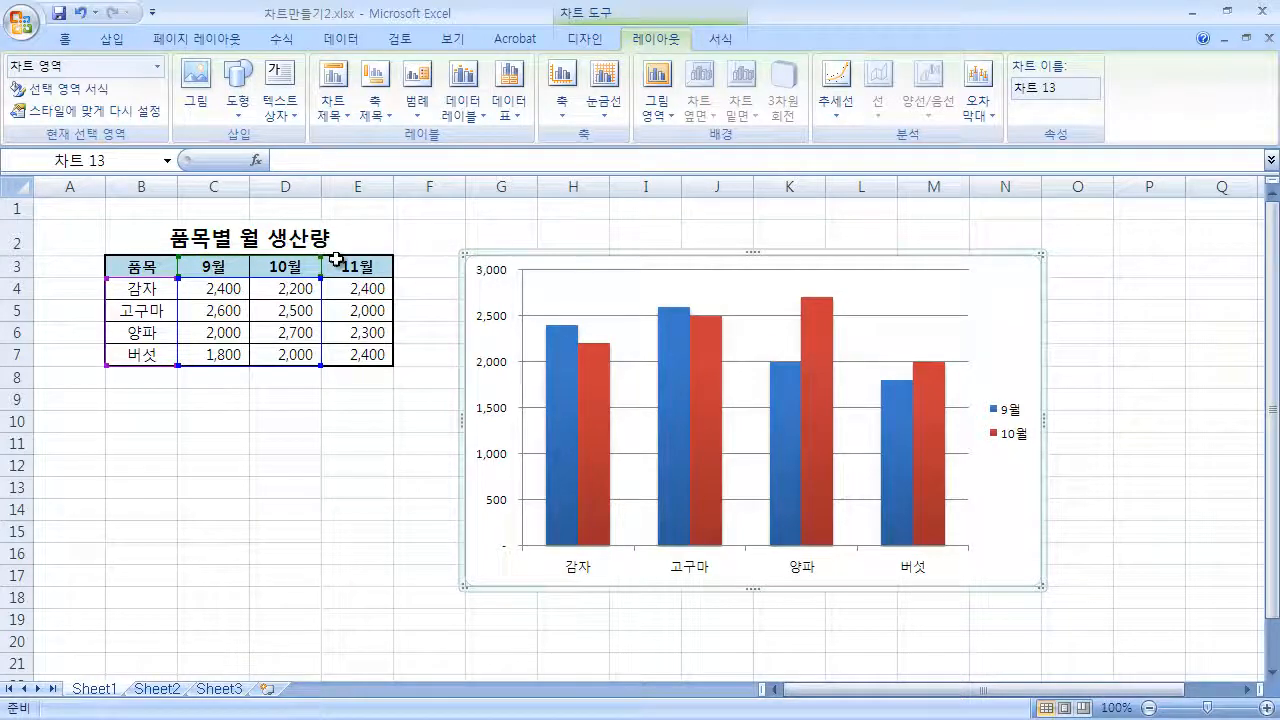
left_click_drag(335, 259, 897, 268)
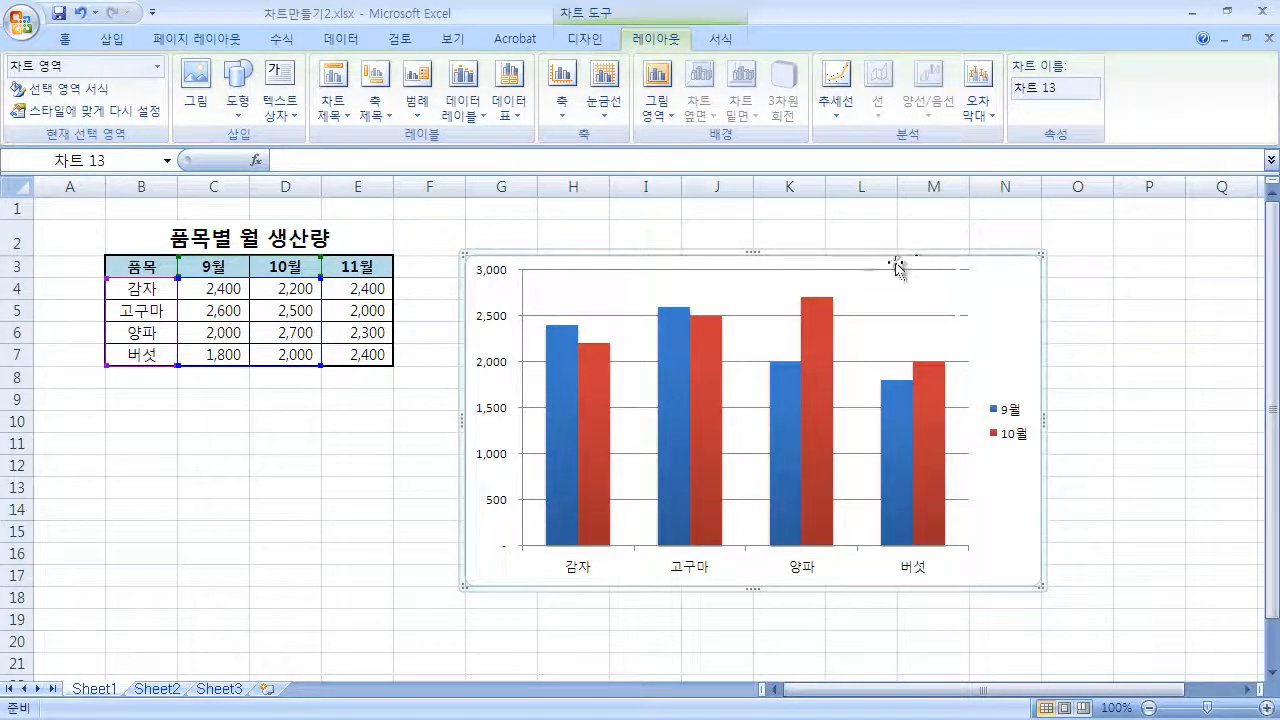
left_click(351, 128)
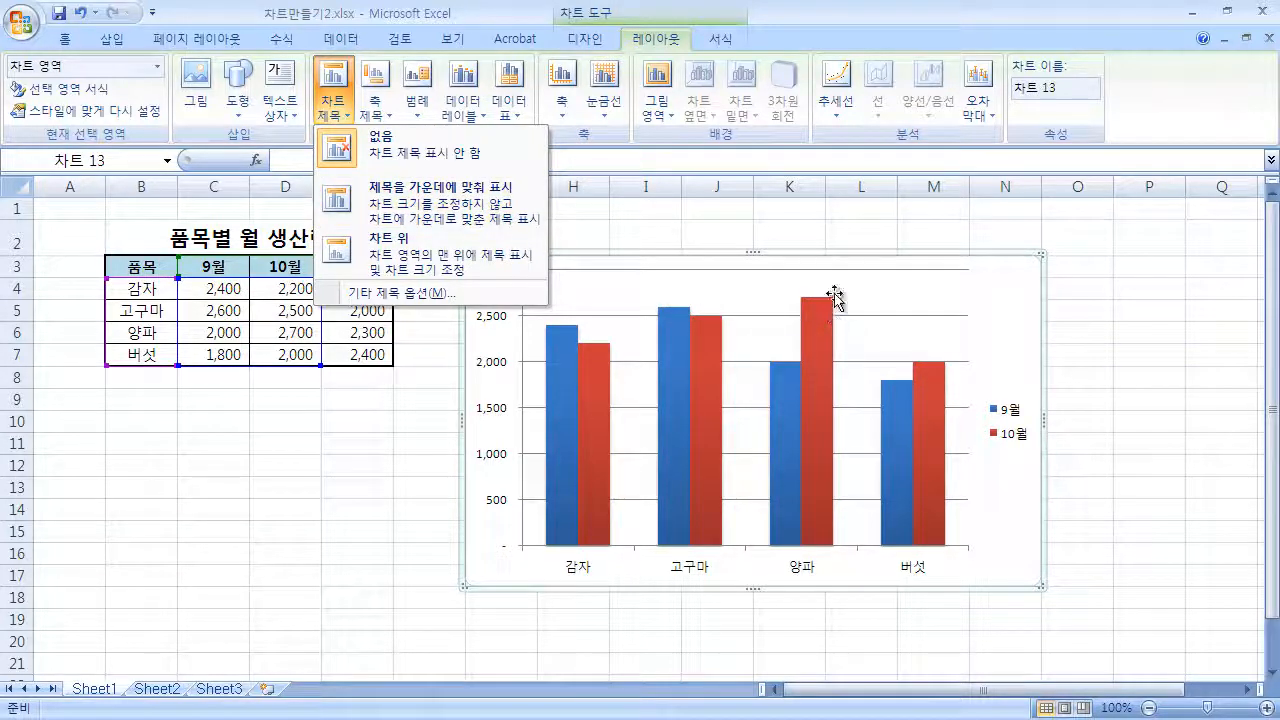
left_click(452, 209)
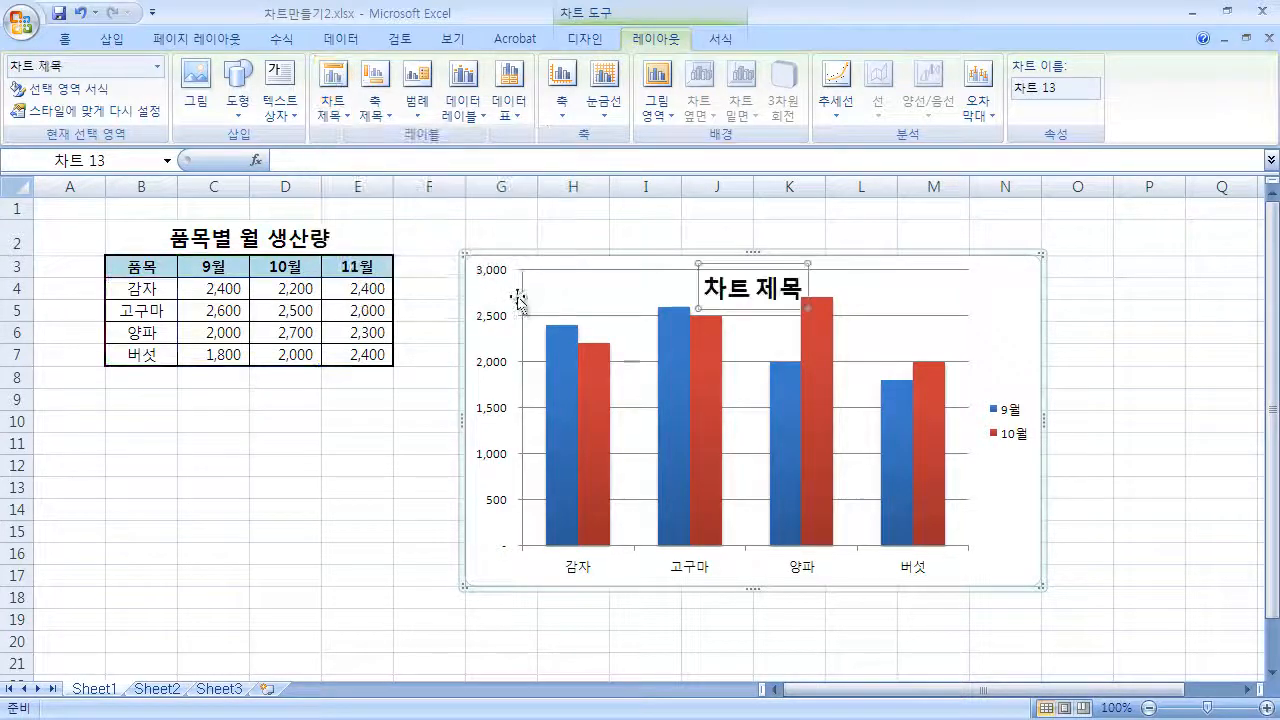
Replace the chart title's placeholder text with "품목별 월 생산량"
left_click(1126, 334)
left_click(797, 300)
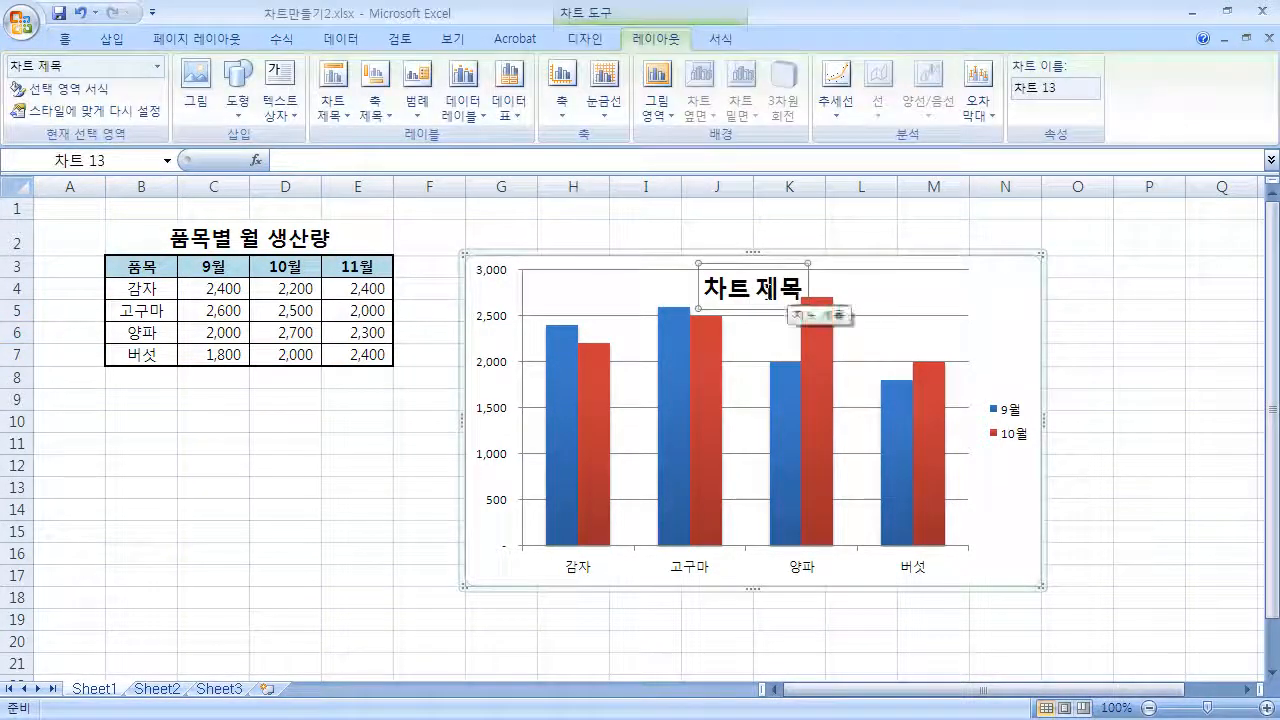
triple_click(795, 302)
type("푸품목별")
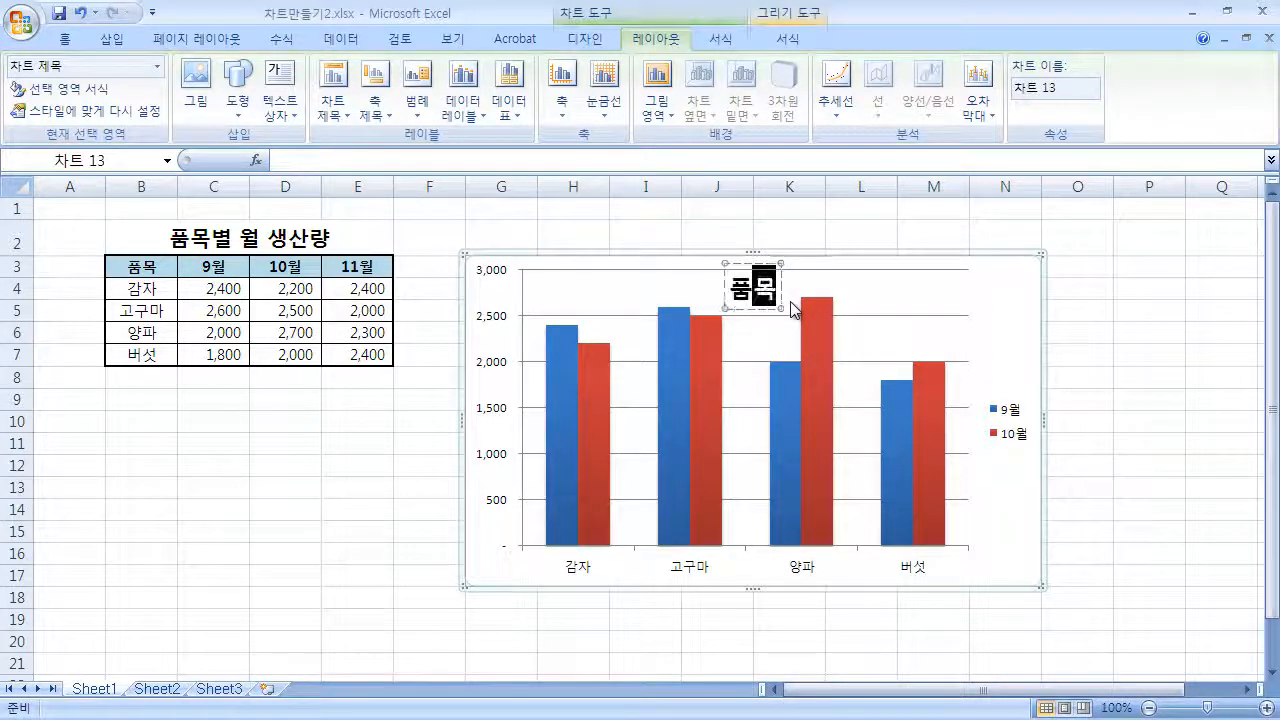
type(" 월 생산량")
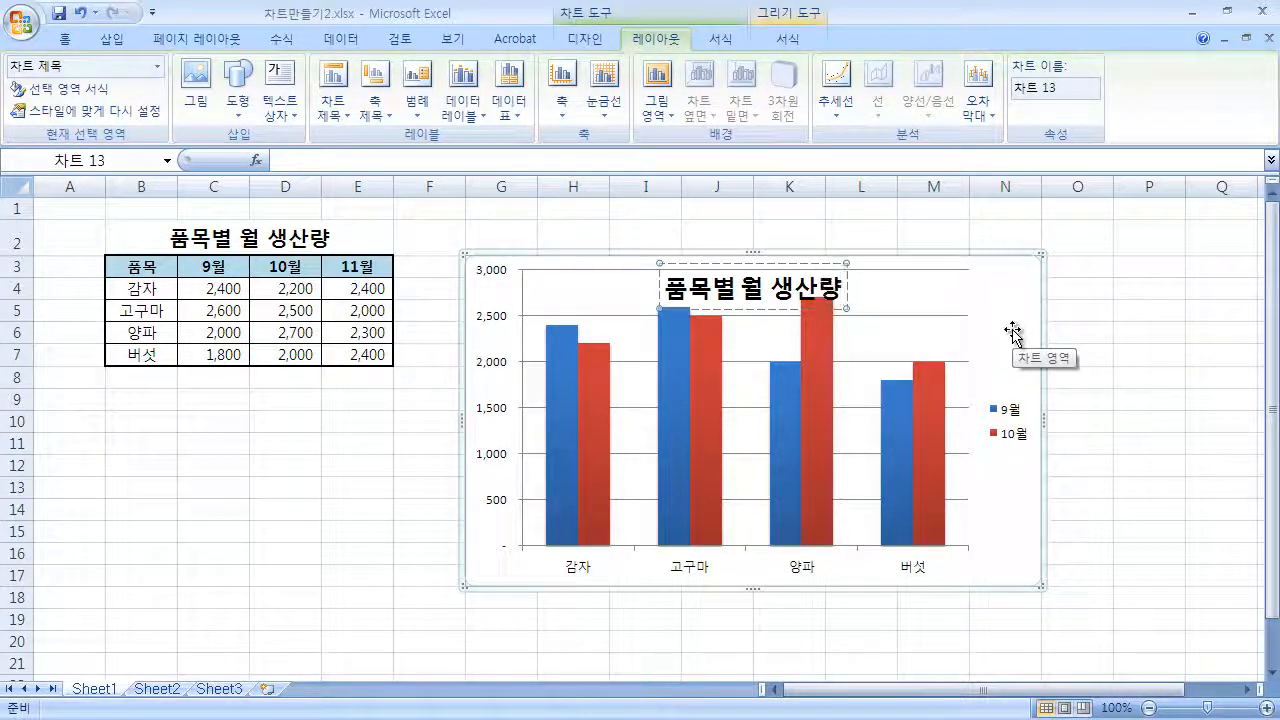
left_click(938, 262)
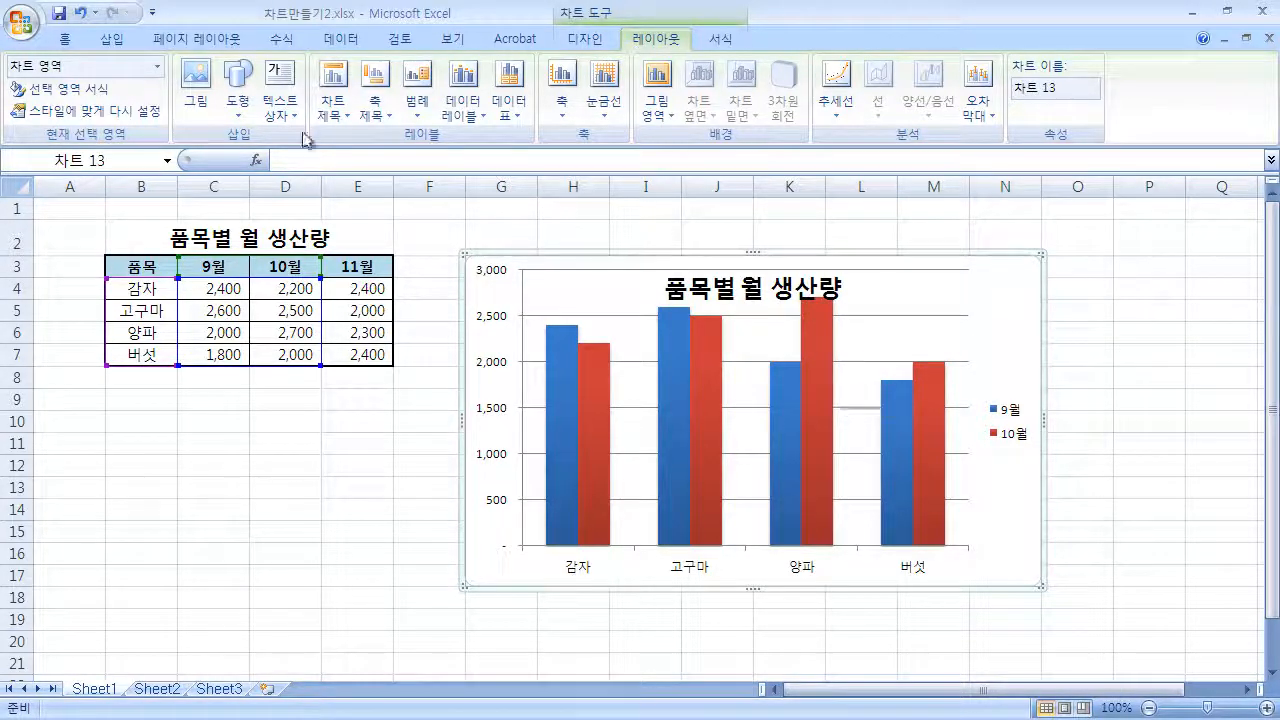
Change the title's placement to above the chart so that the plot is resized beneath it
left_click(332, 100)
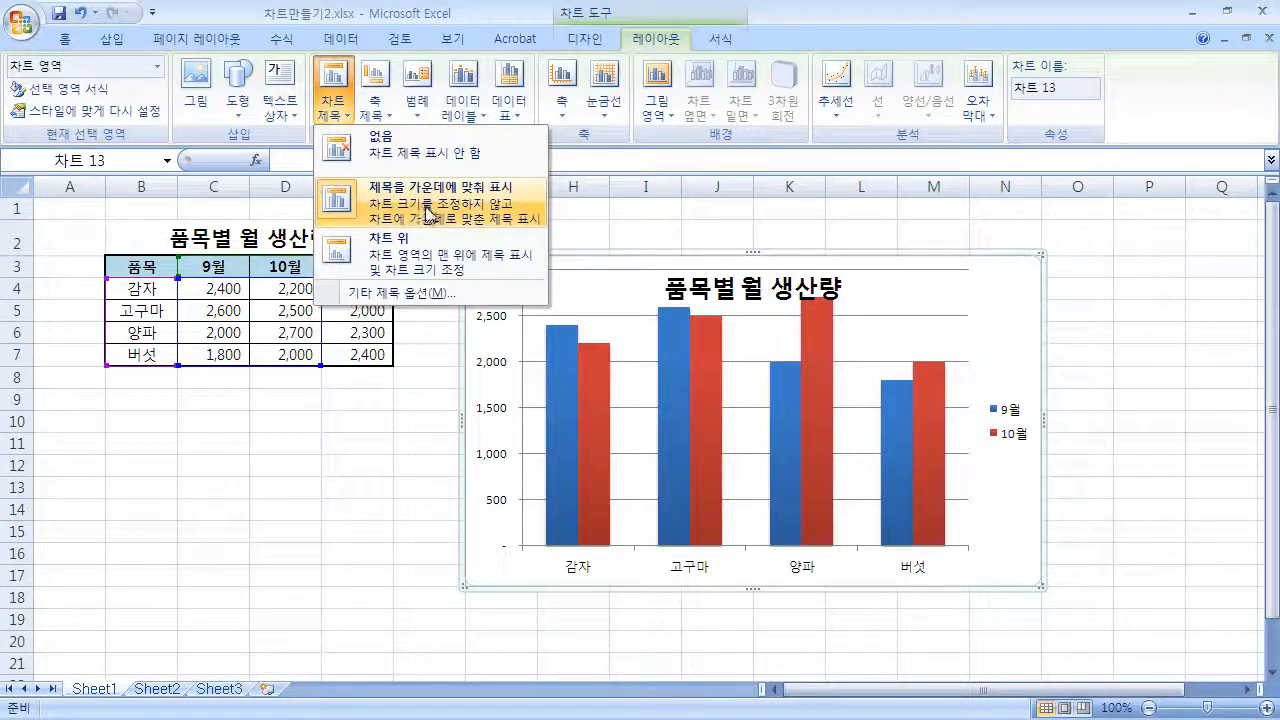
left_click(460, 265)
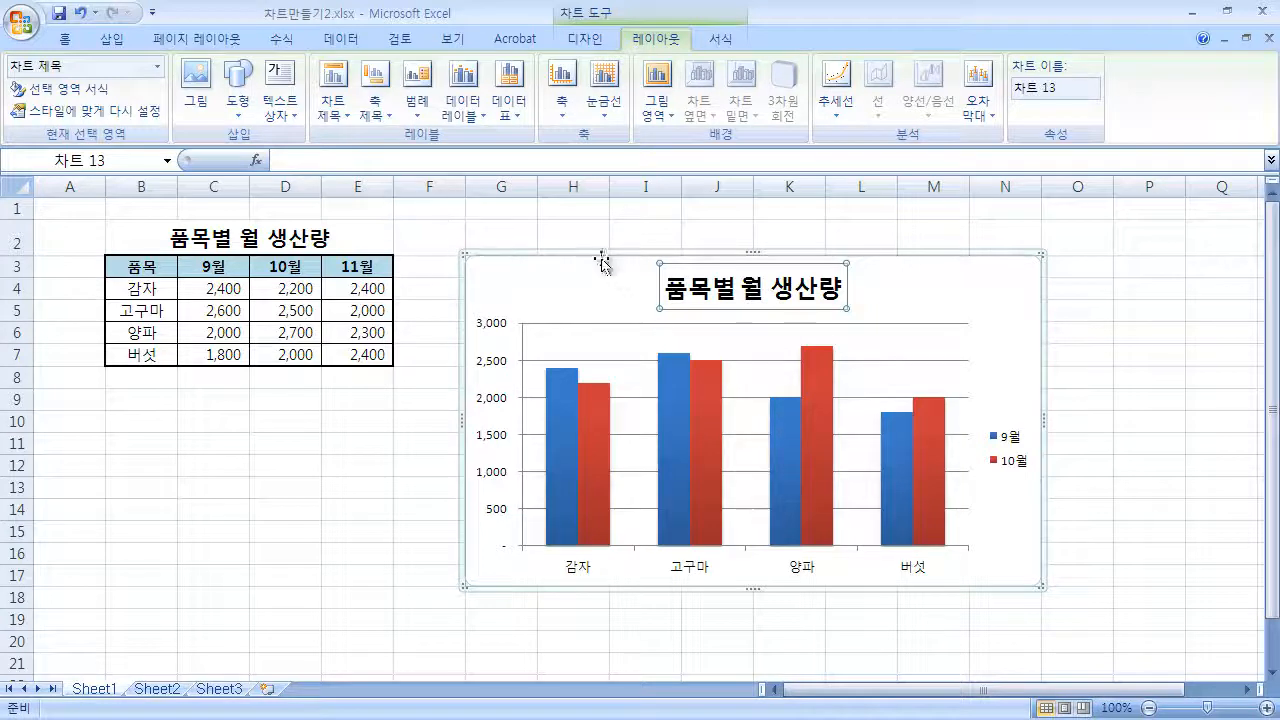
left_click(334, 104)
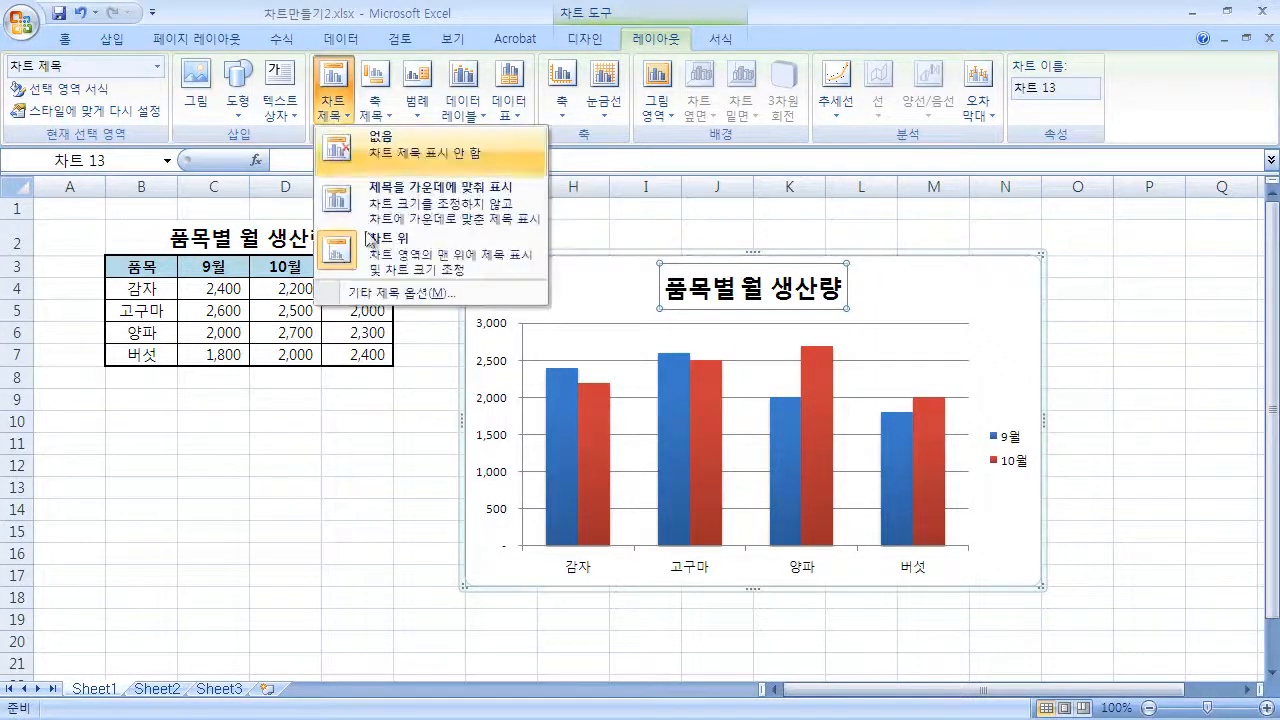
left_click(912, 256)
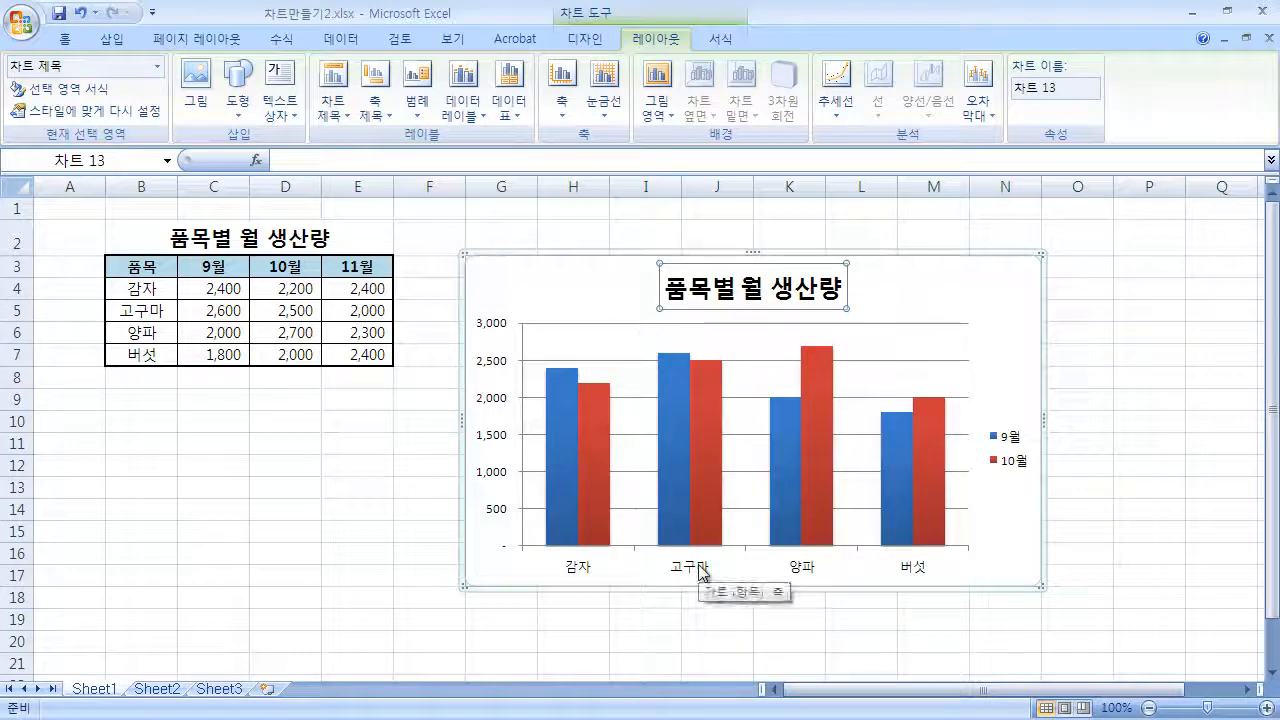
Examine the chart's elements by selecting the title, chart area, legend, 10월 and 9월 series, and the single 9월 column for 고구마
left_click(1150, 568)
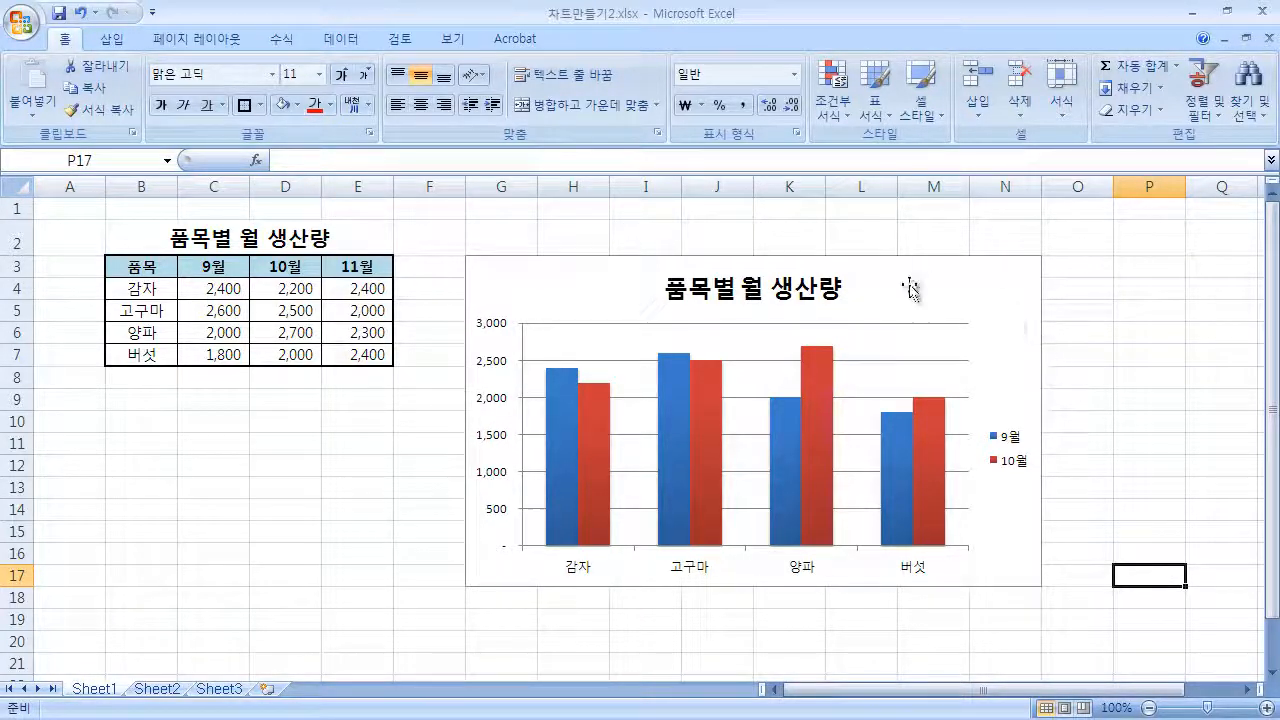
left_click(834, 292)
left_click(914, 316)
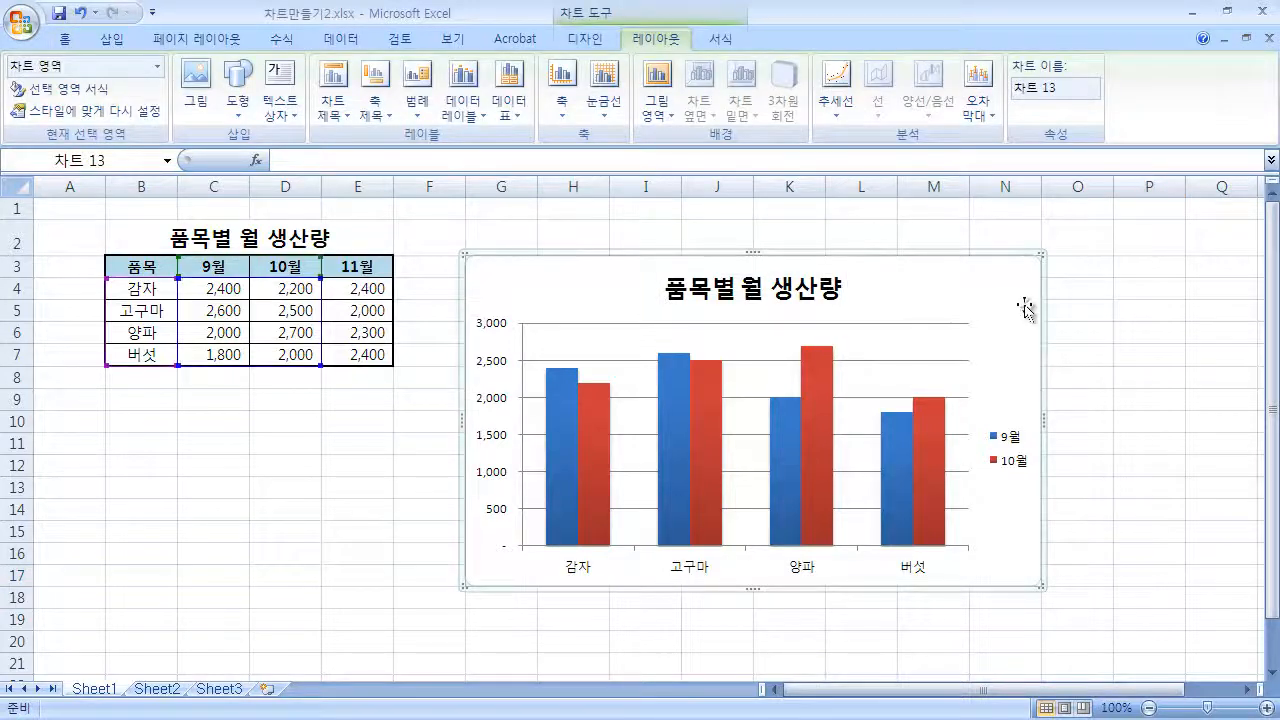
left_click(1148, 308)
left_click(826, 291)
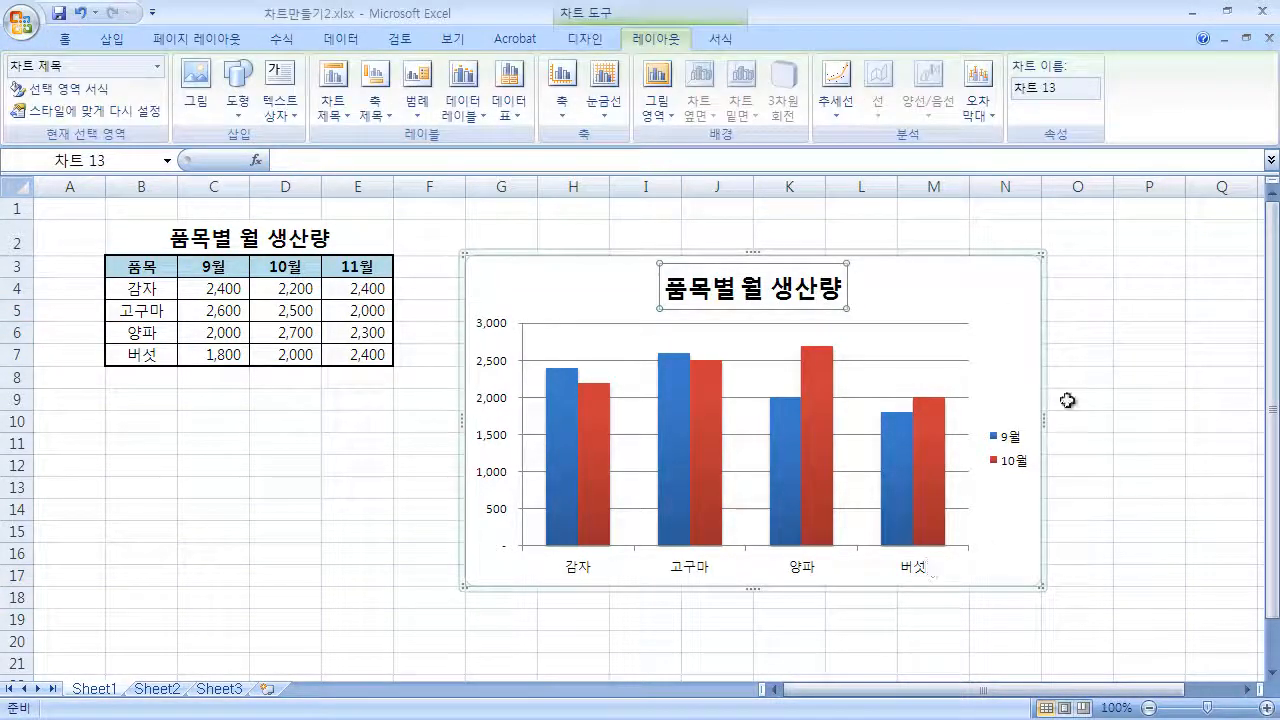
left_click(994, 290)
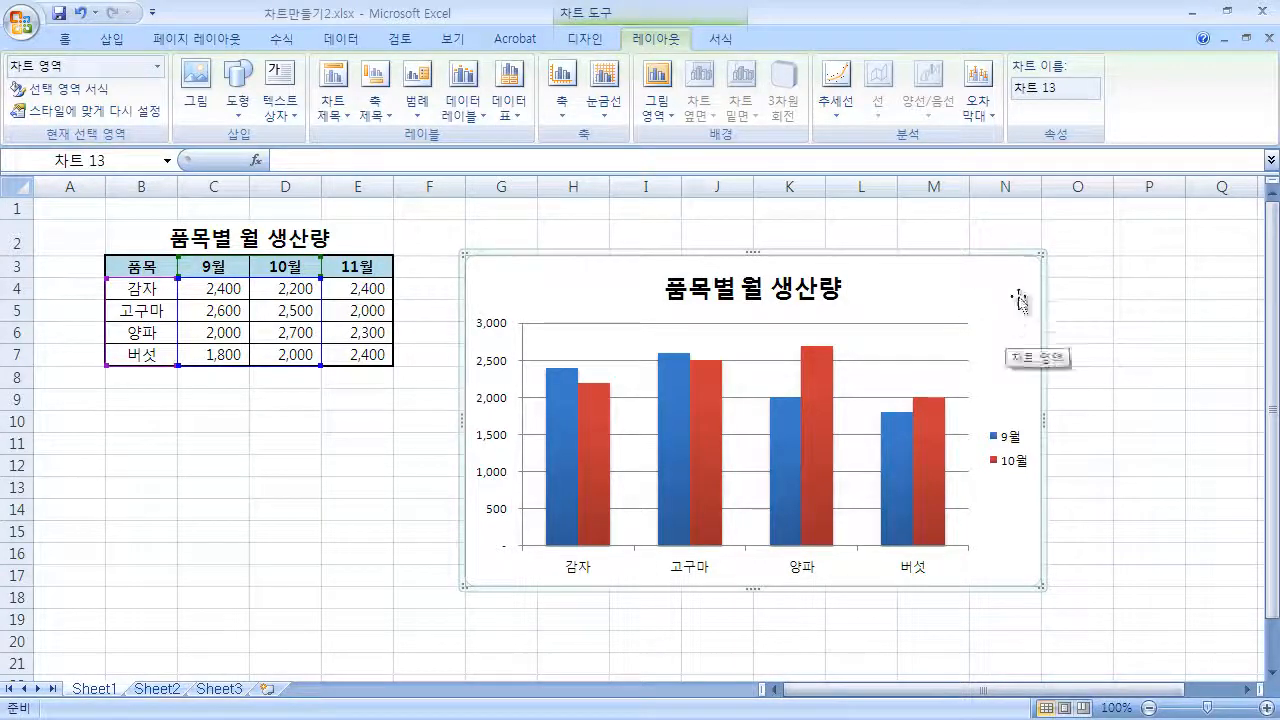
left_click(789, 290)
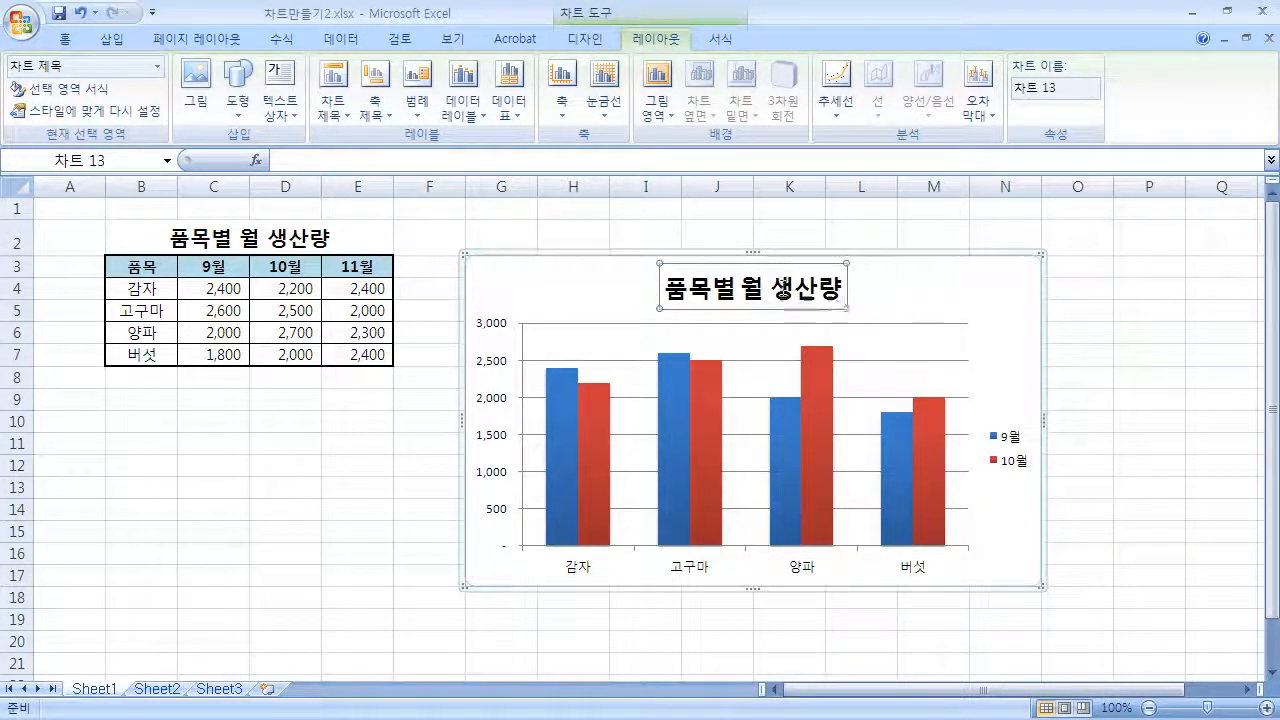
left_click(1010, 445)
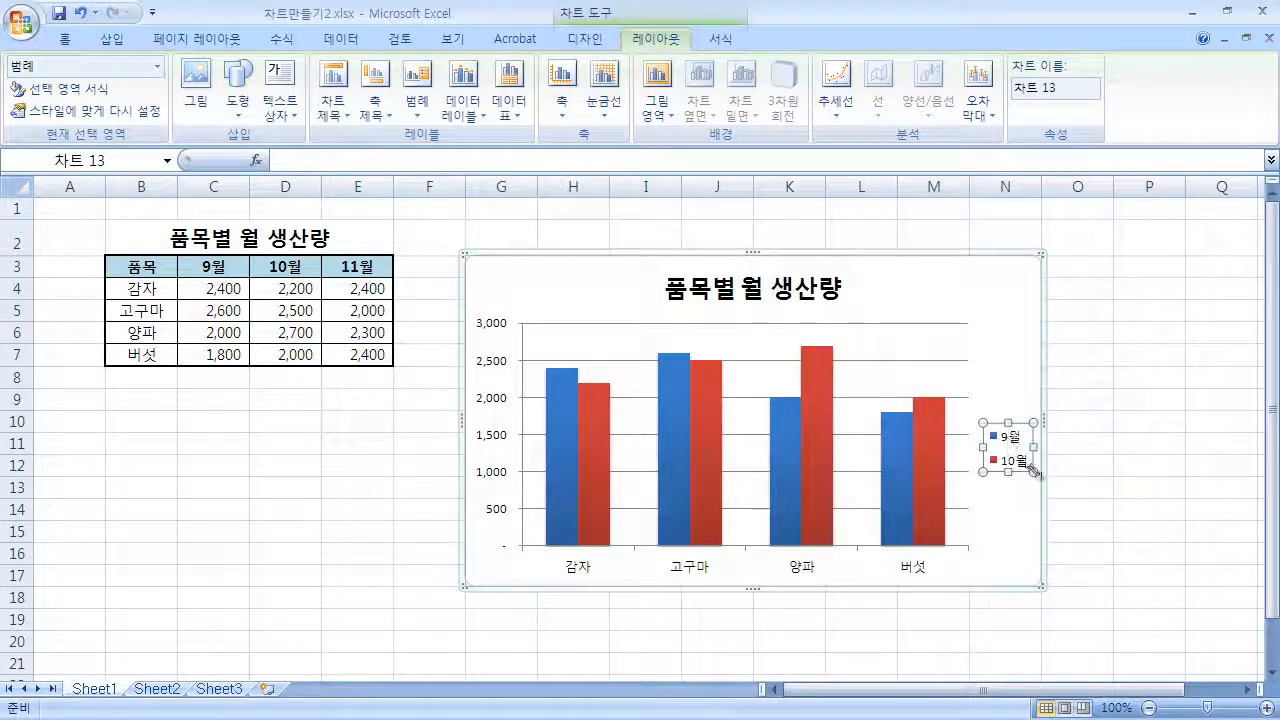
left_click(931, 449)
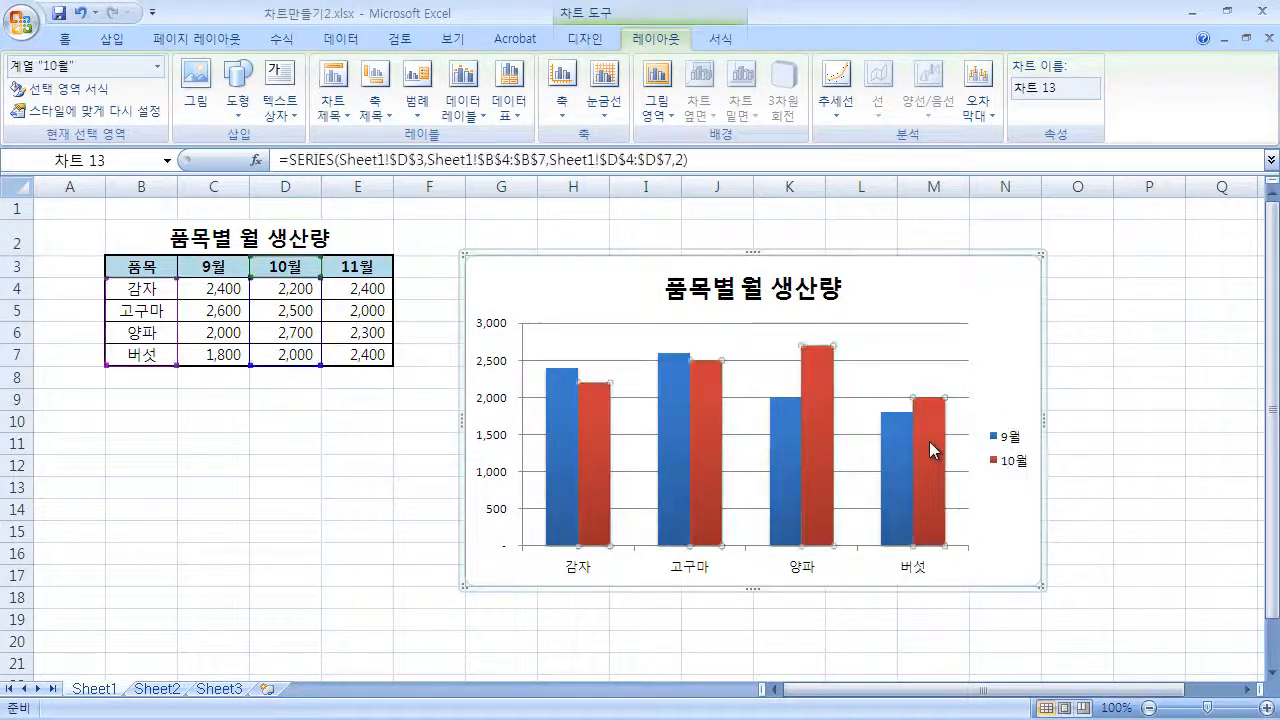
left_click(899, 449)
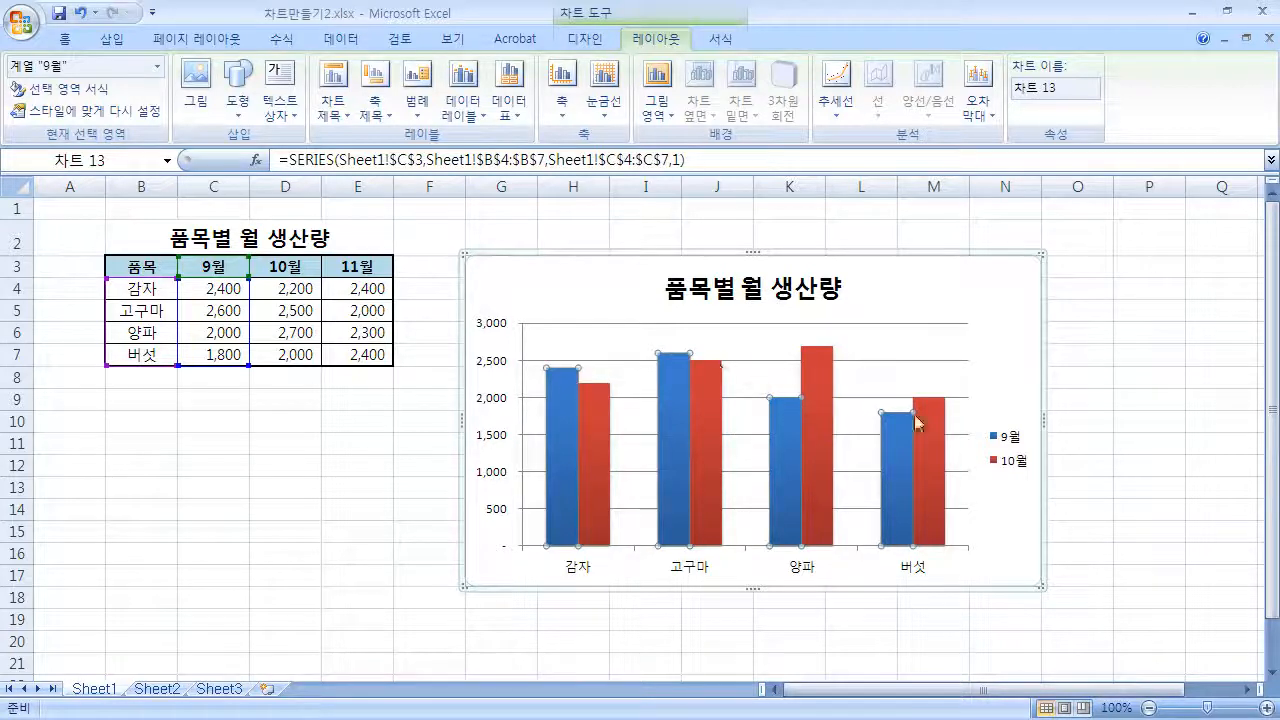
left_click(673, 408)
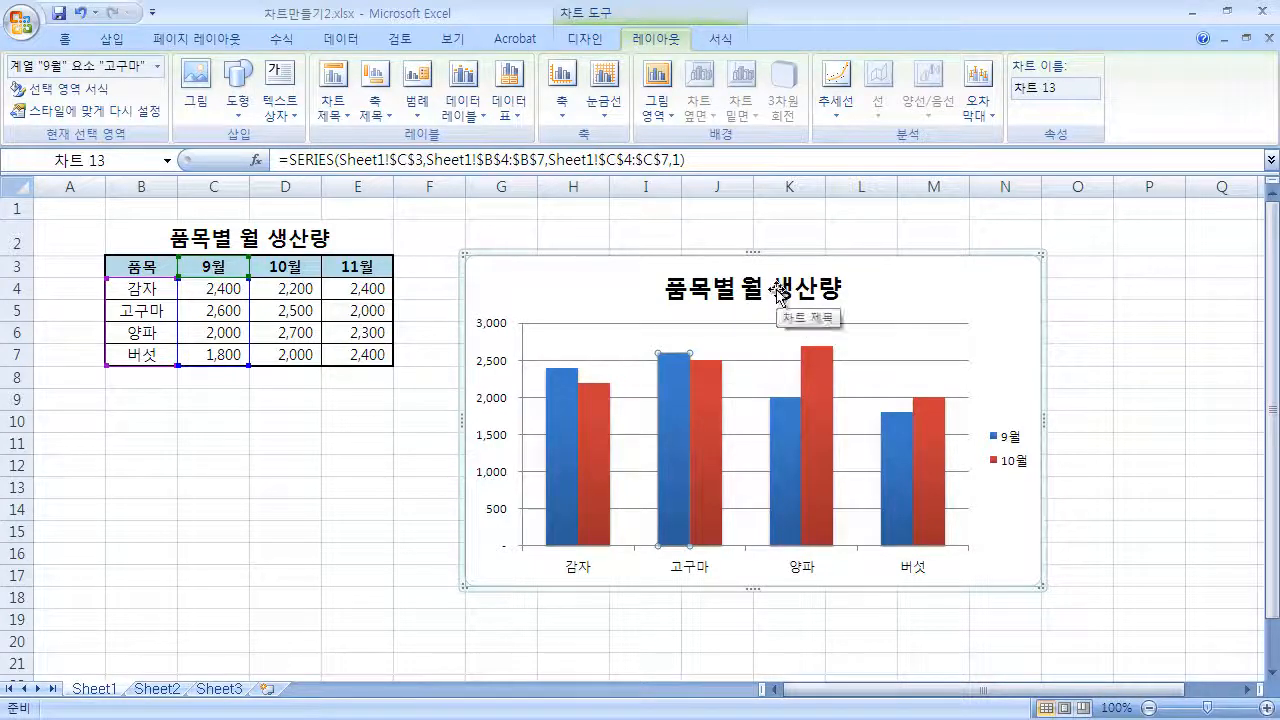
Set the chart title's font to 궁서체
left_click(810, 296)
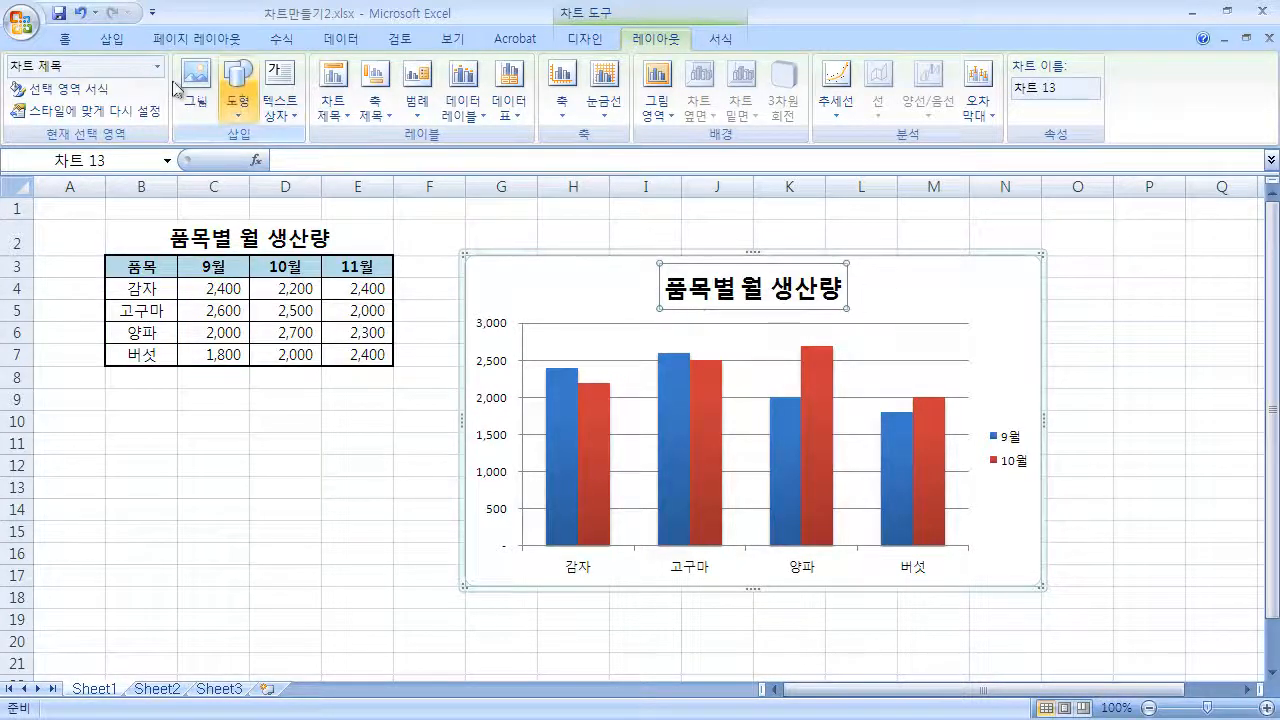
left_click(66, 40)
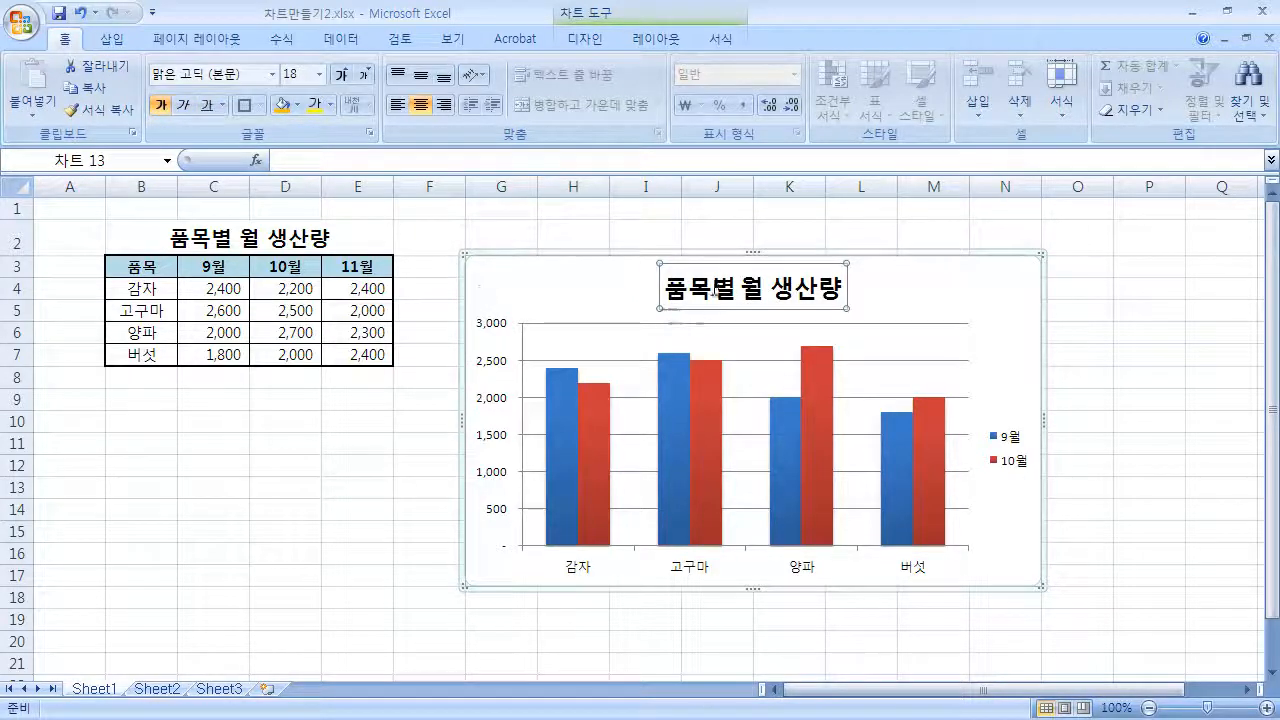
left_click(259, 72)
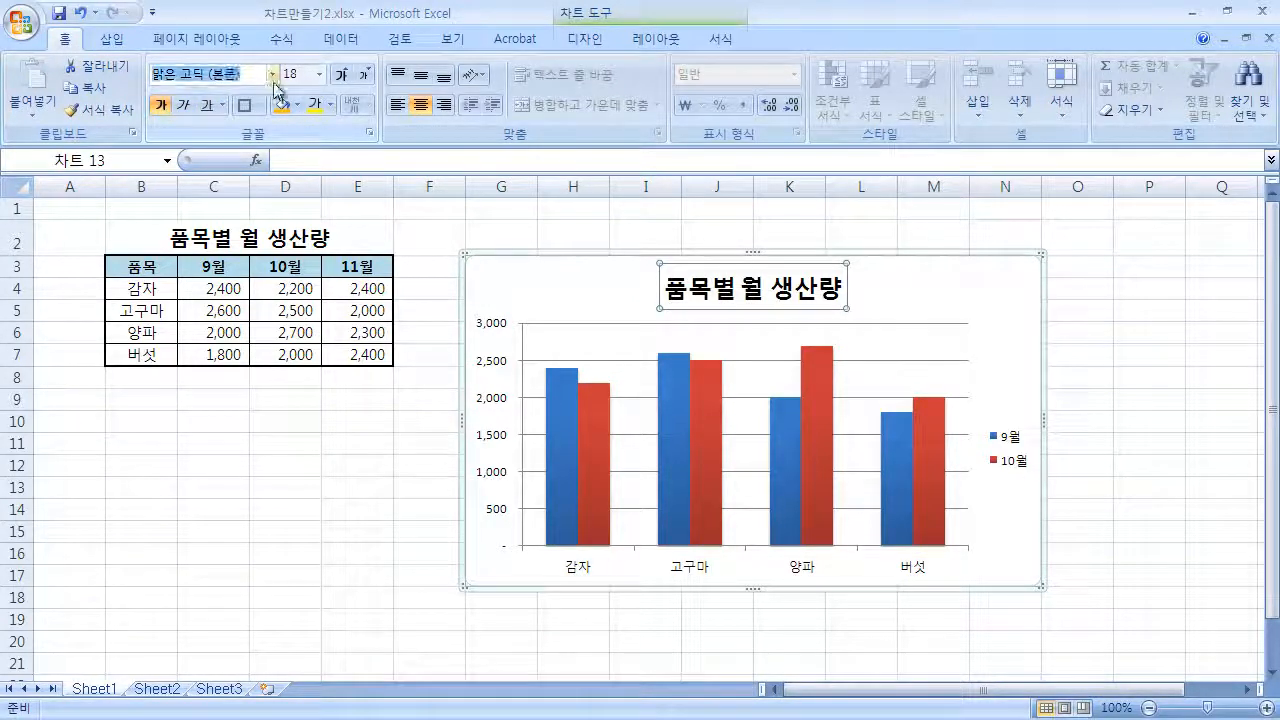
type("ㅁ")
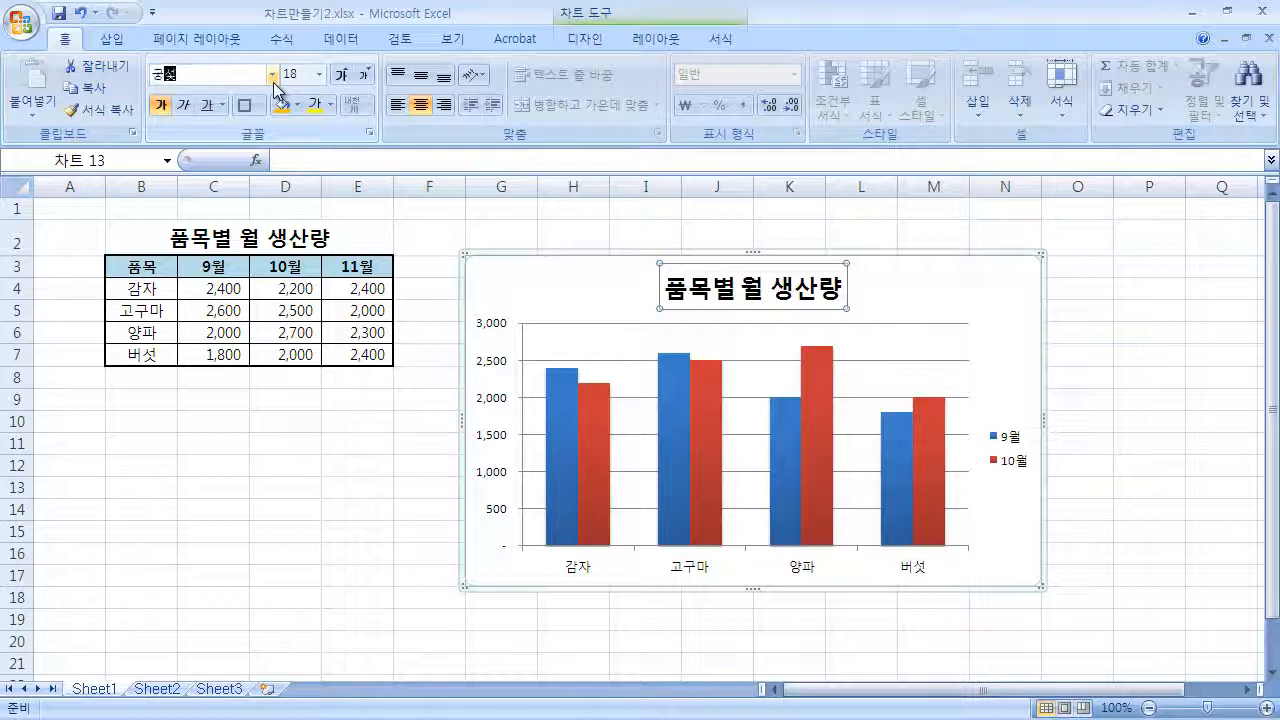
type("서체")
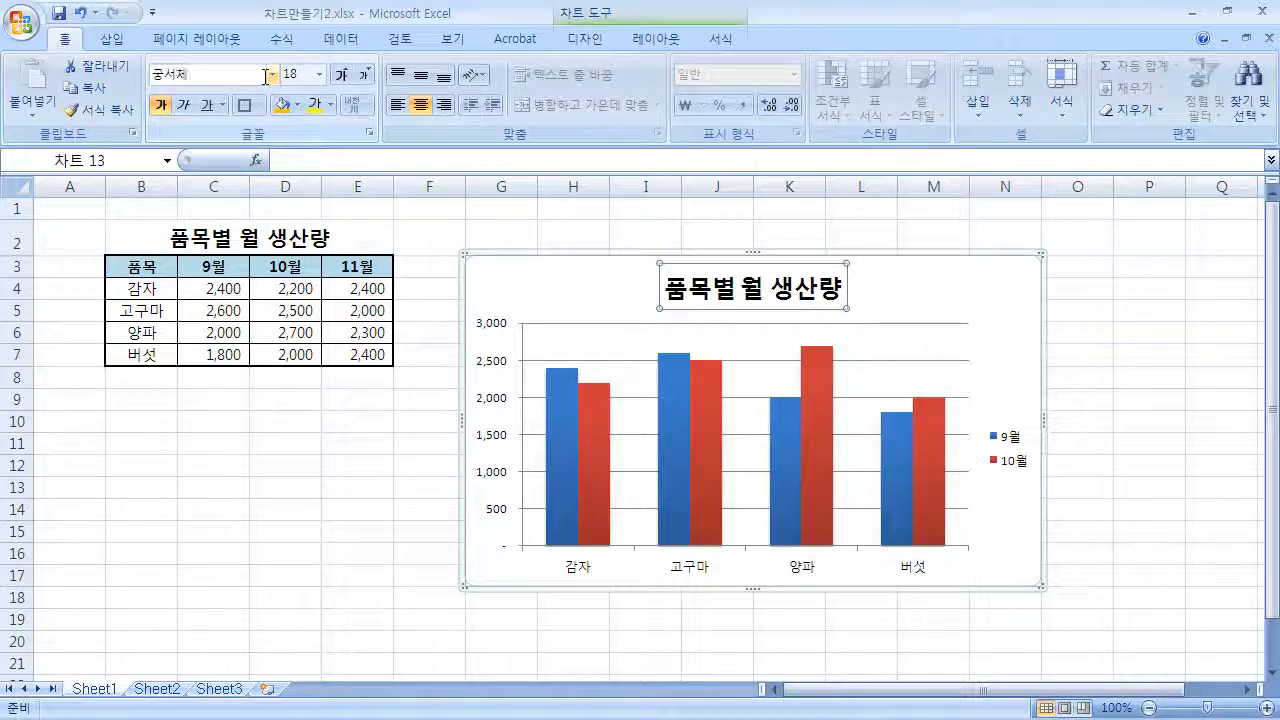
key("Return")
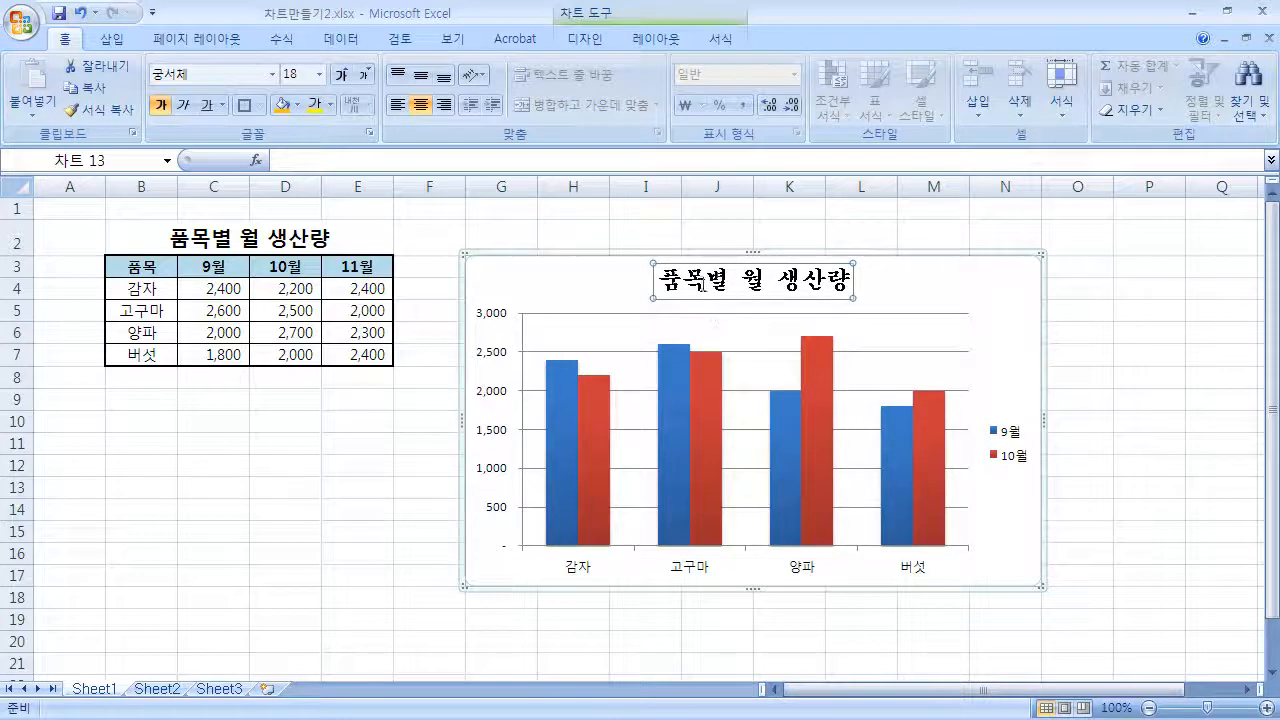
Enlarge the chart title to 24 points and colour it standard dark blue
left_click(341, 74)
left_click(341, 74)
left_click(341, 74)
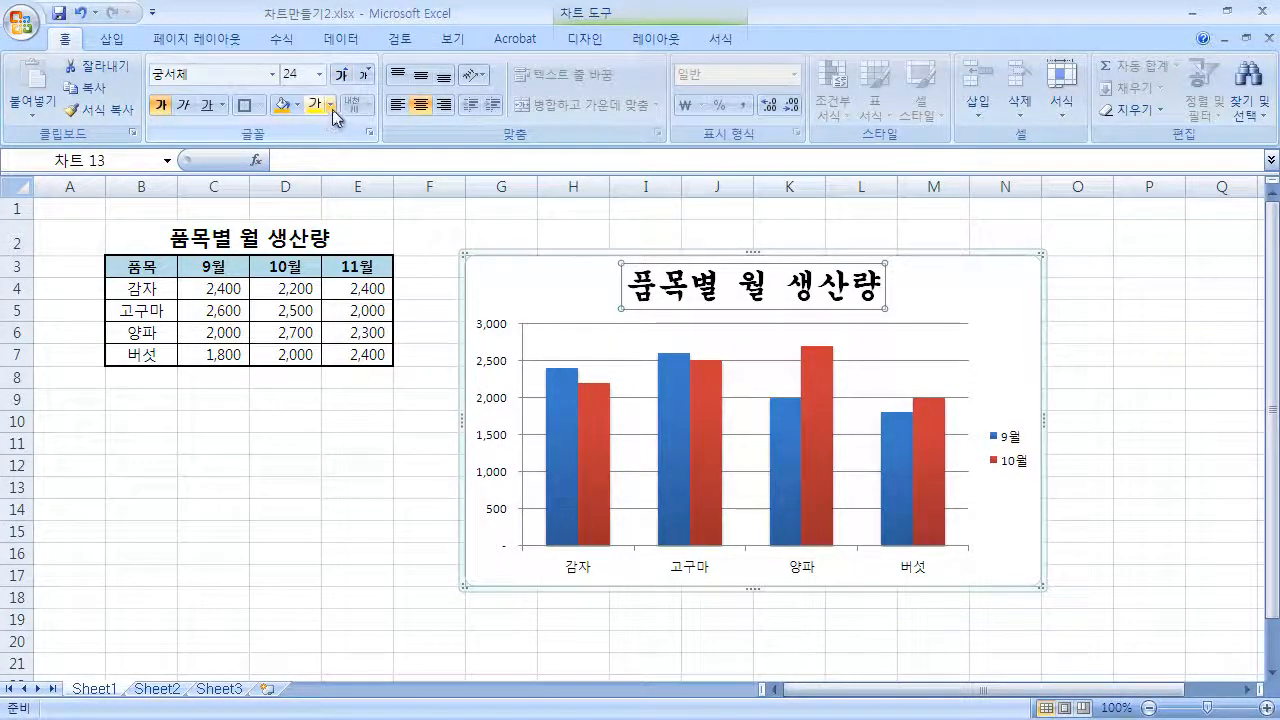
left_click(329, 105)
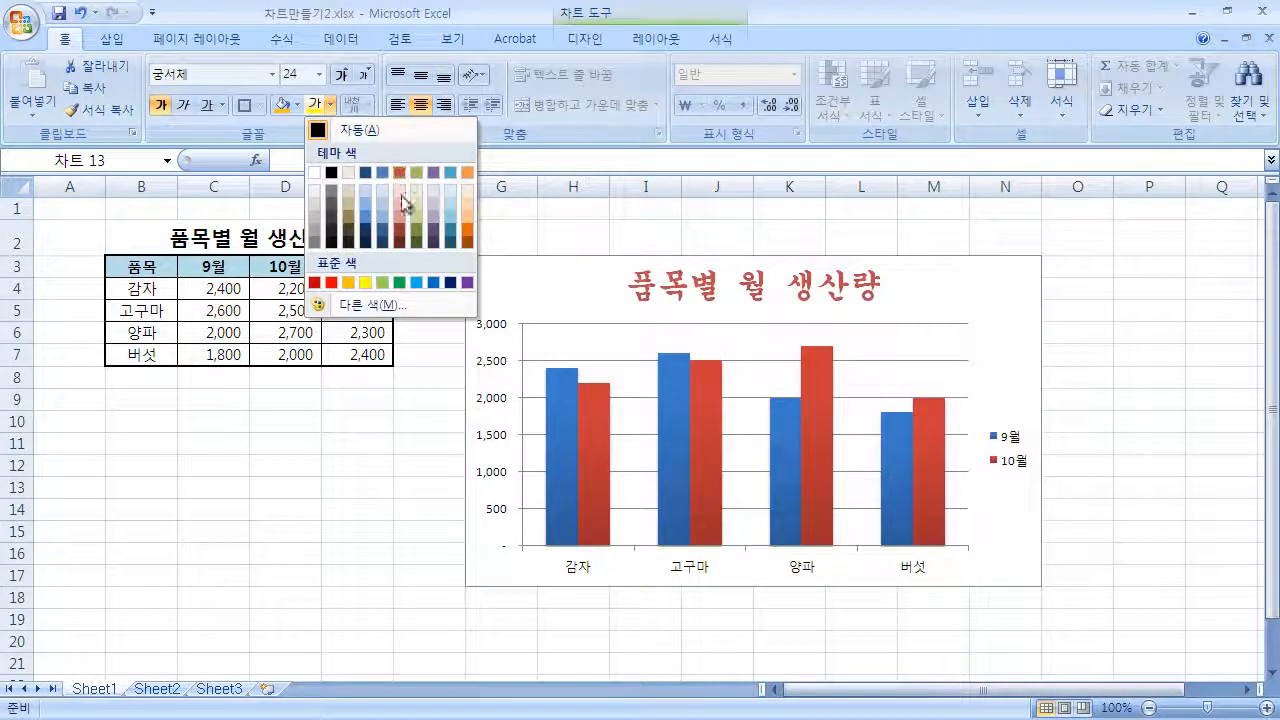
left_click(451, 287)
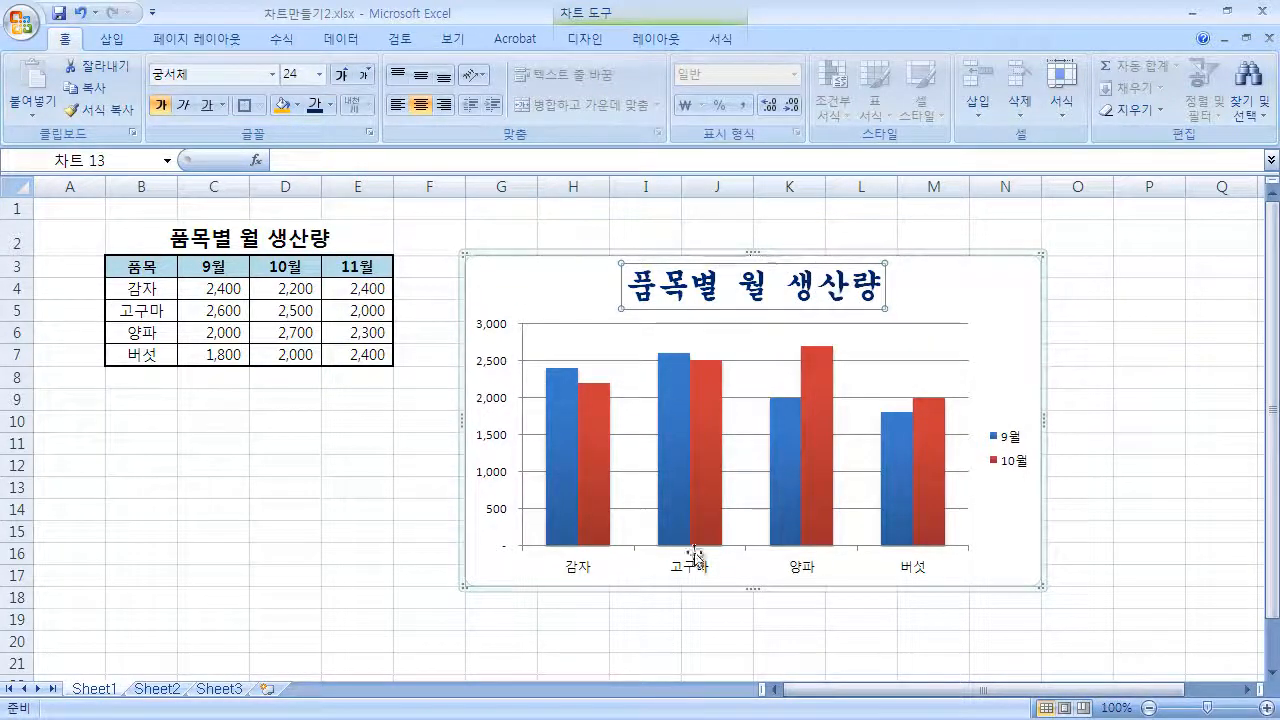
Select the horizontal category axis and the whole chart area in turn to examine what each selection covers
left_click(588, 571)
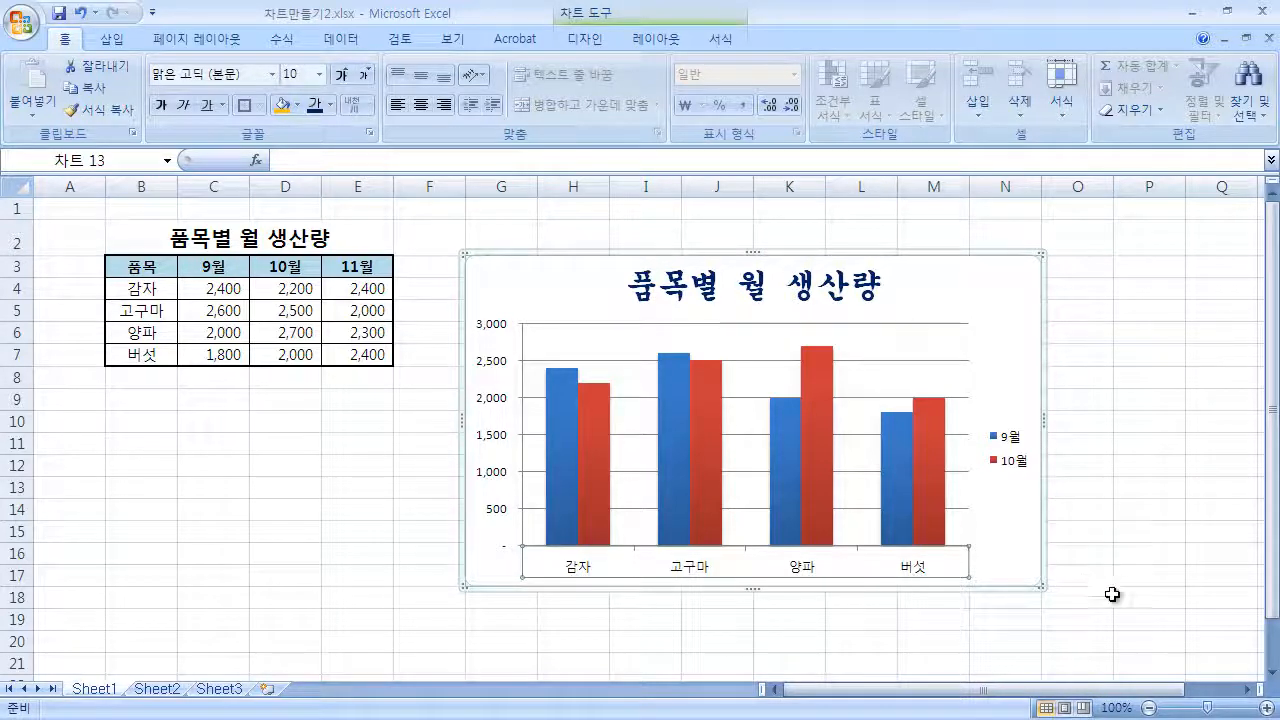
left_click(1108, 596)
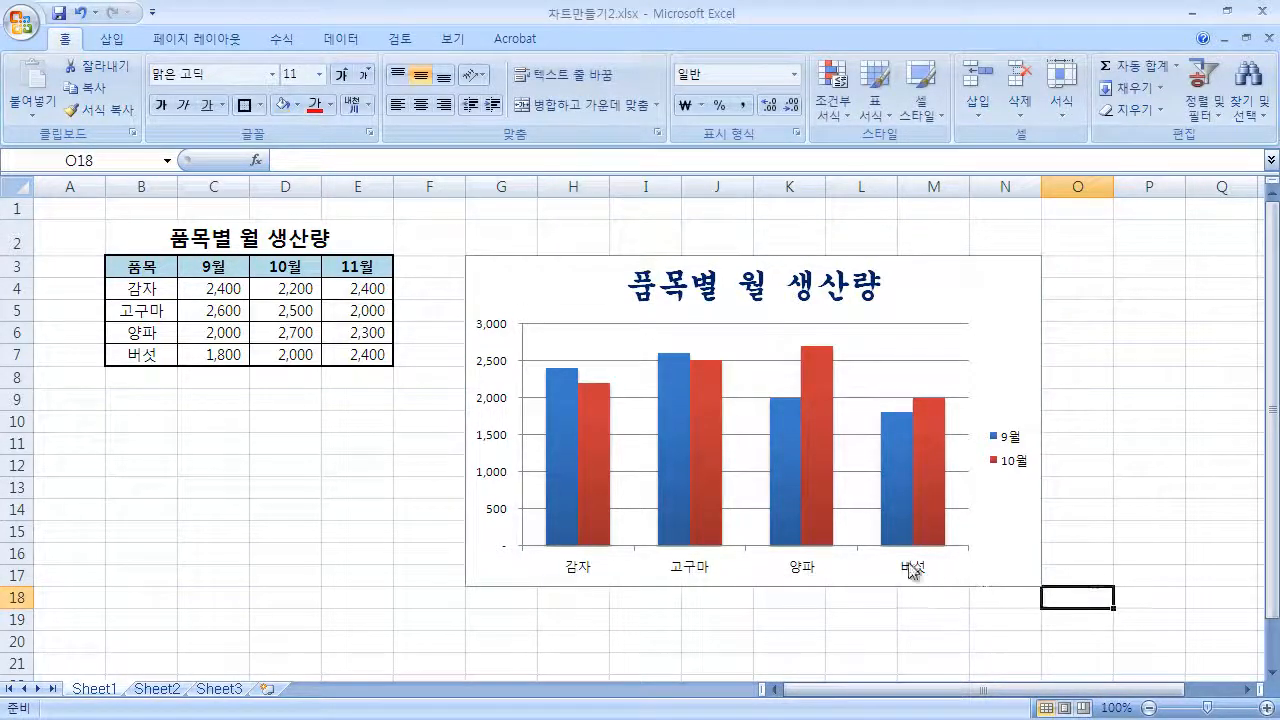
left_click(1137, 616)
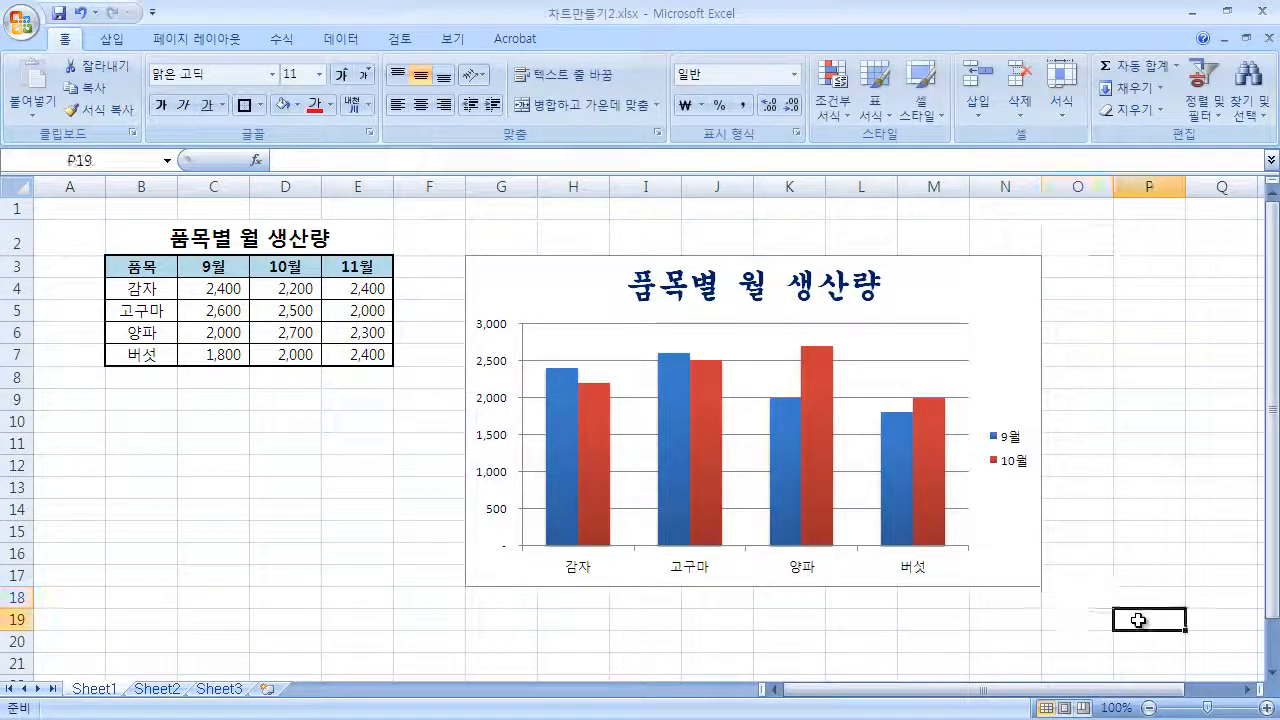
left_click(918, 566)
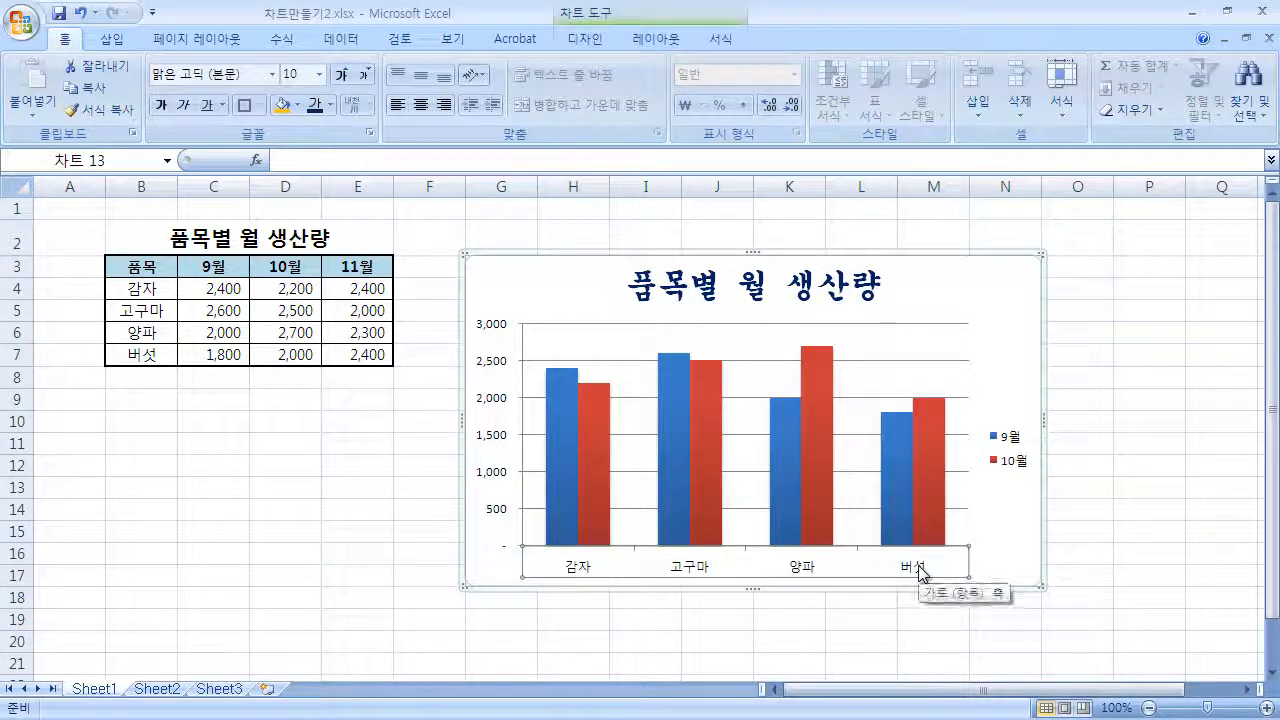
left_click(1098, 556)
left_click(975, 288)
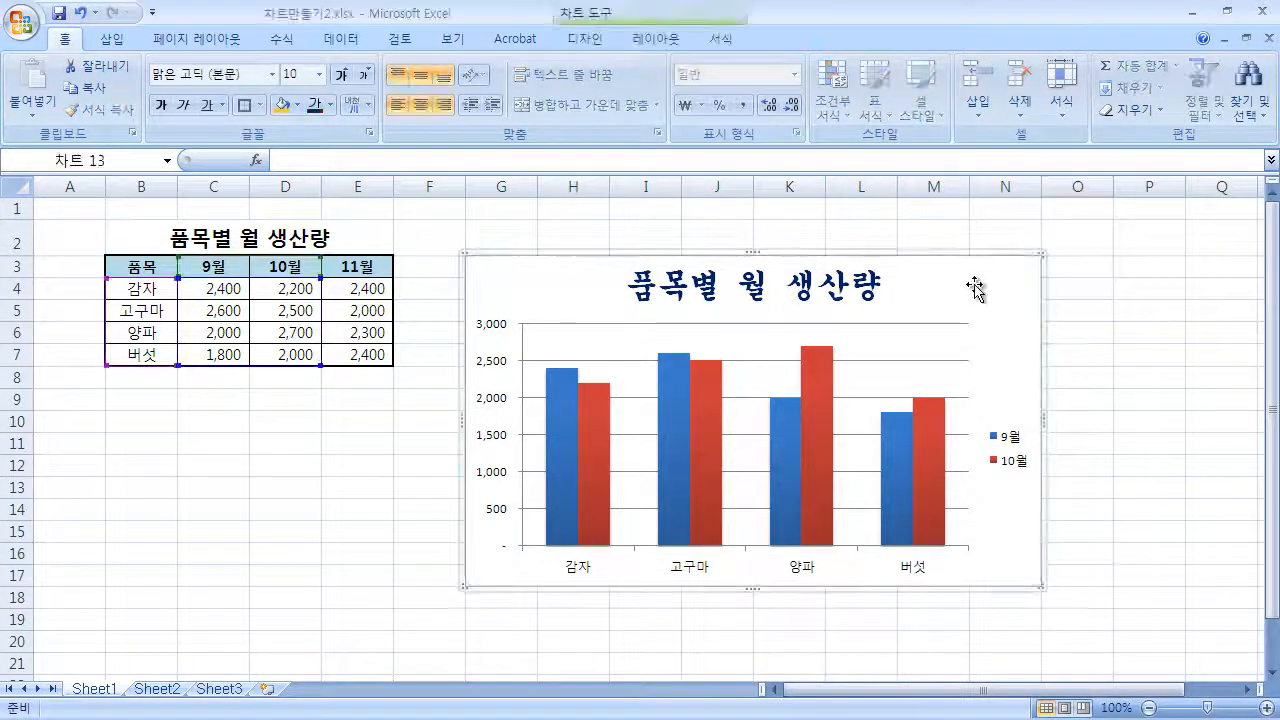
Make the horizontal category axis labels bold and enlarge them to 12 points
left_click(863, 291)
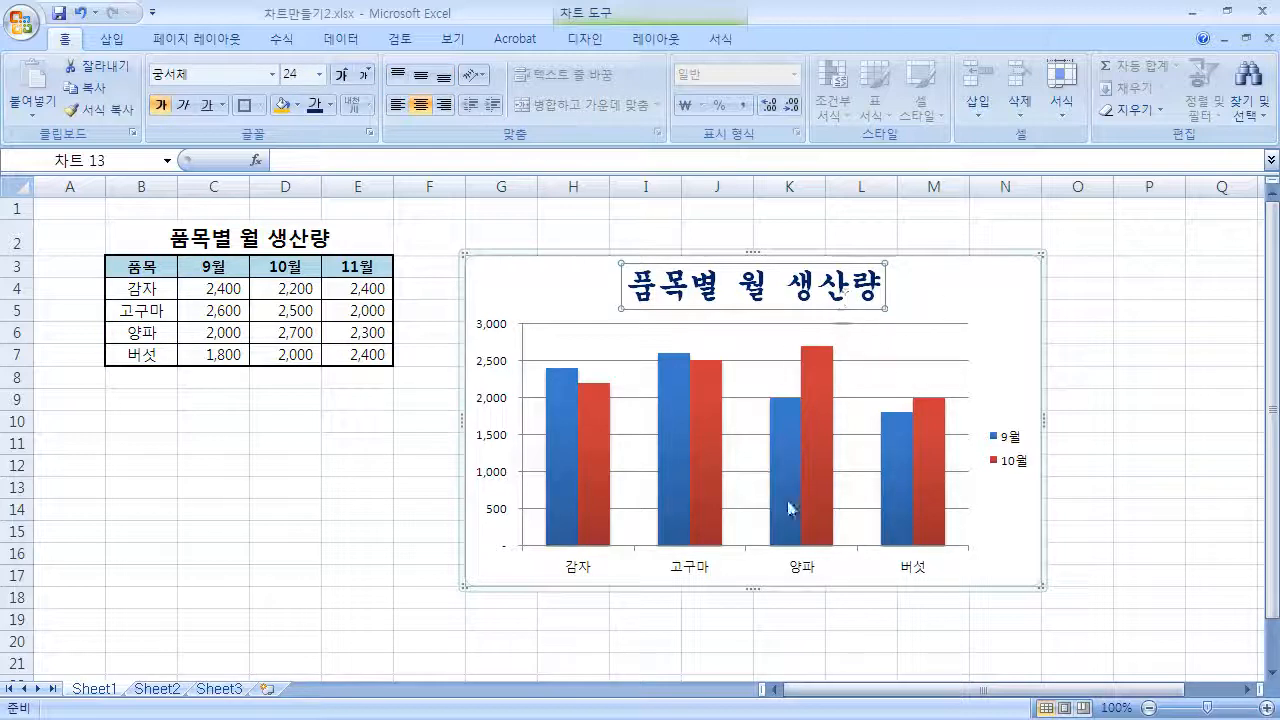
left_click(806, 568)
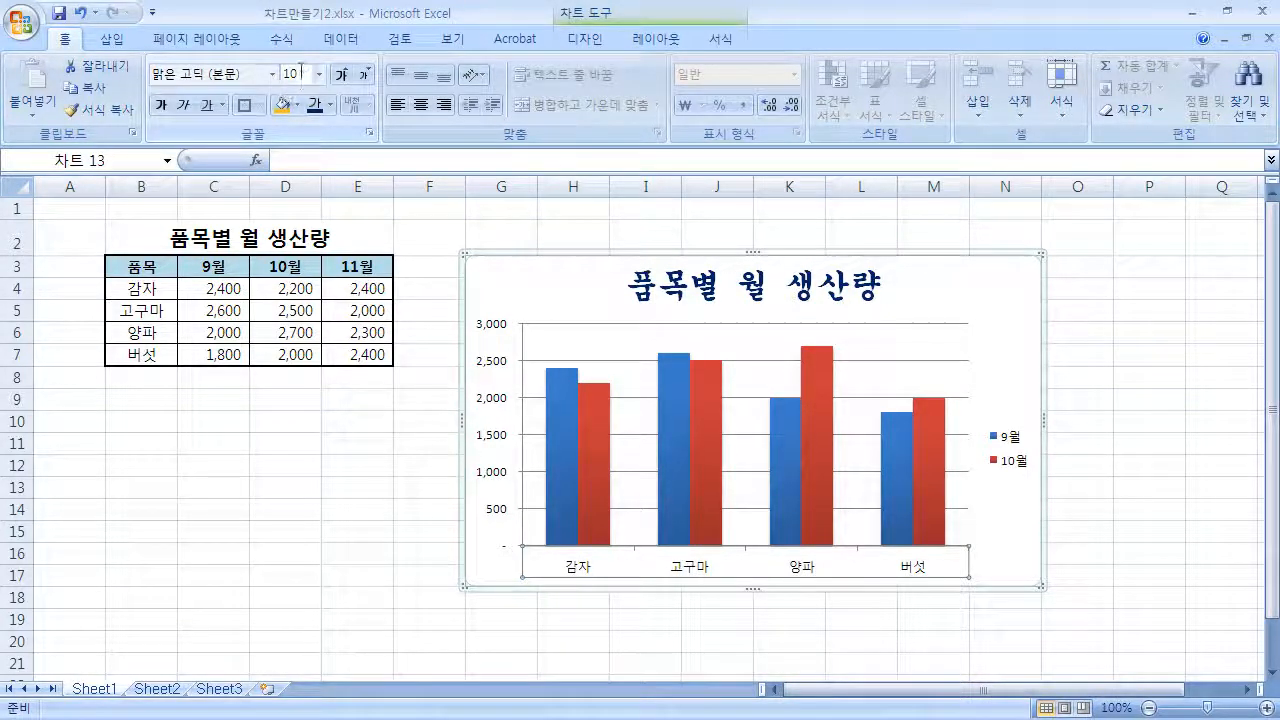
left_click(161, 106)
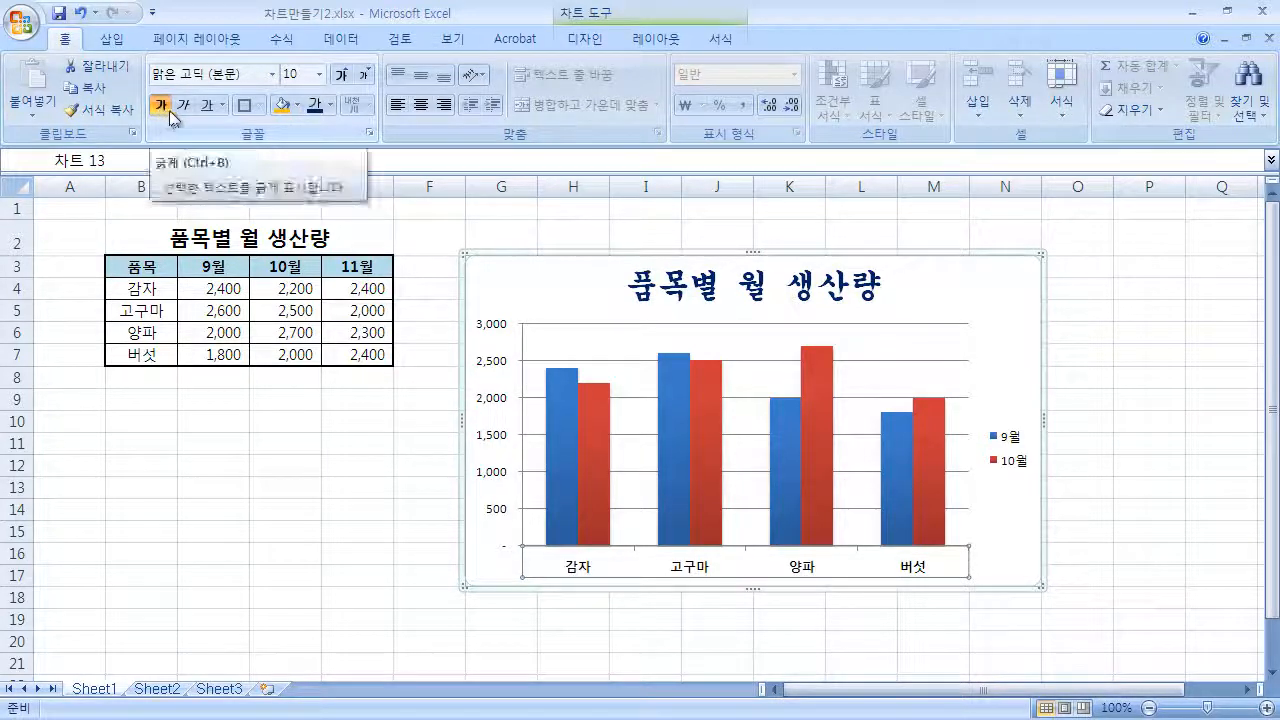
left_click(342, 76)
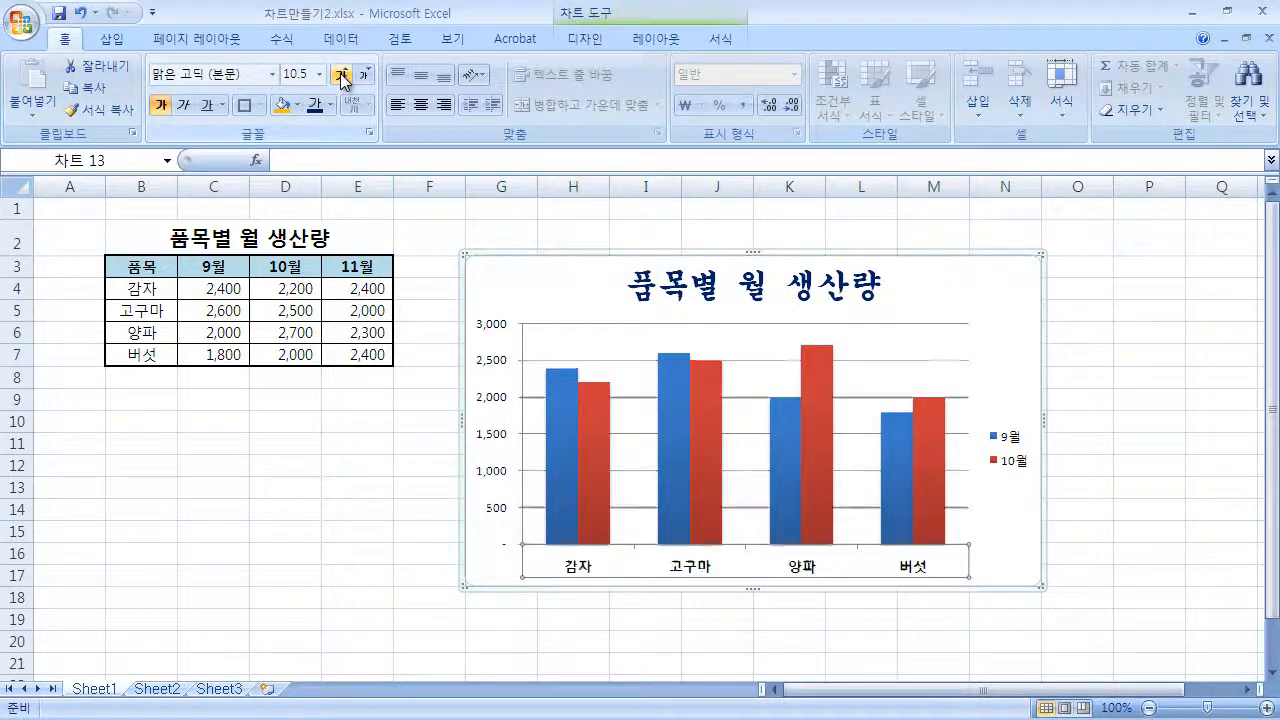
left_click(342, 76)
left_click(342, 76)
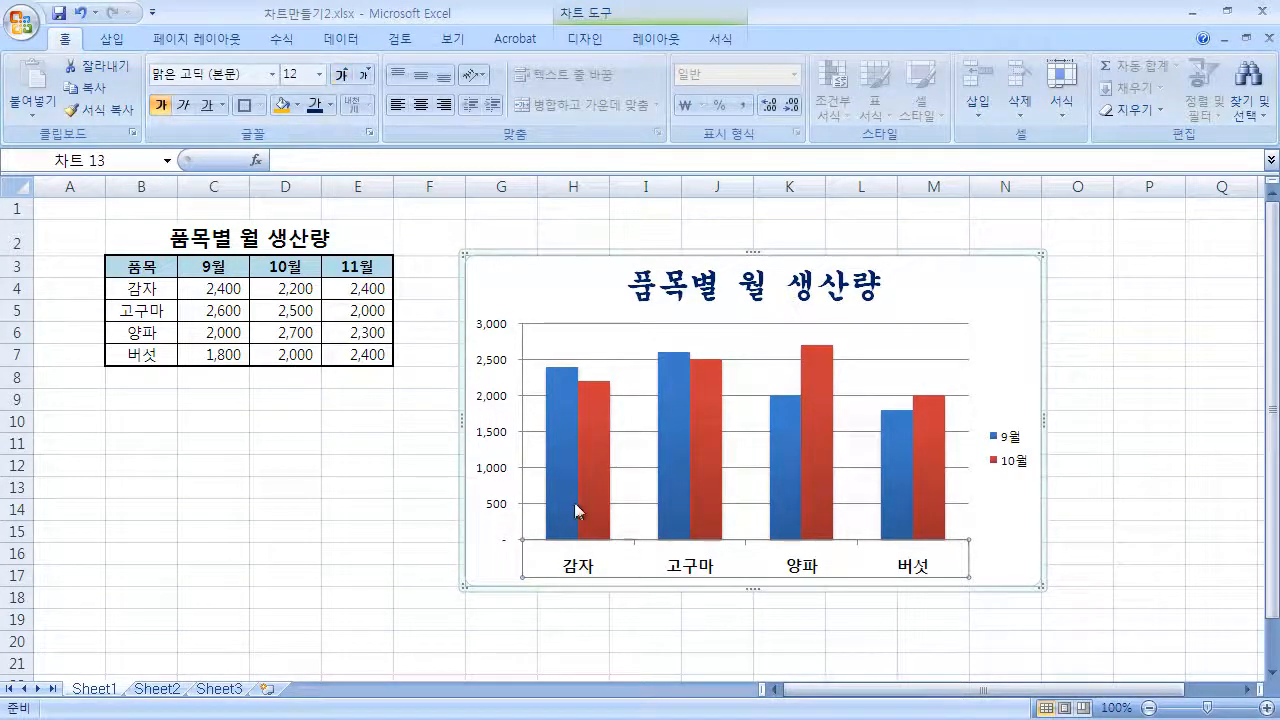
left_click(1105, 615)
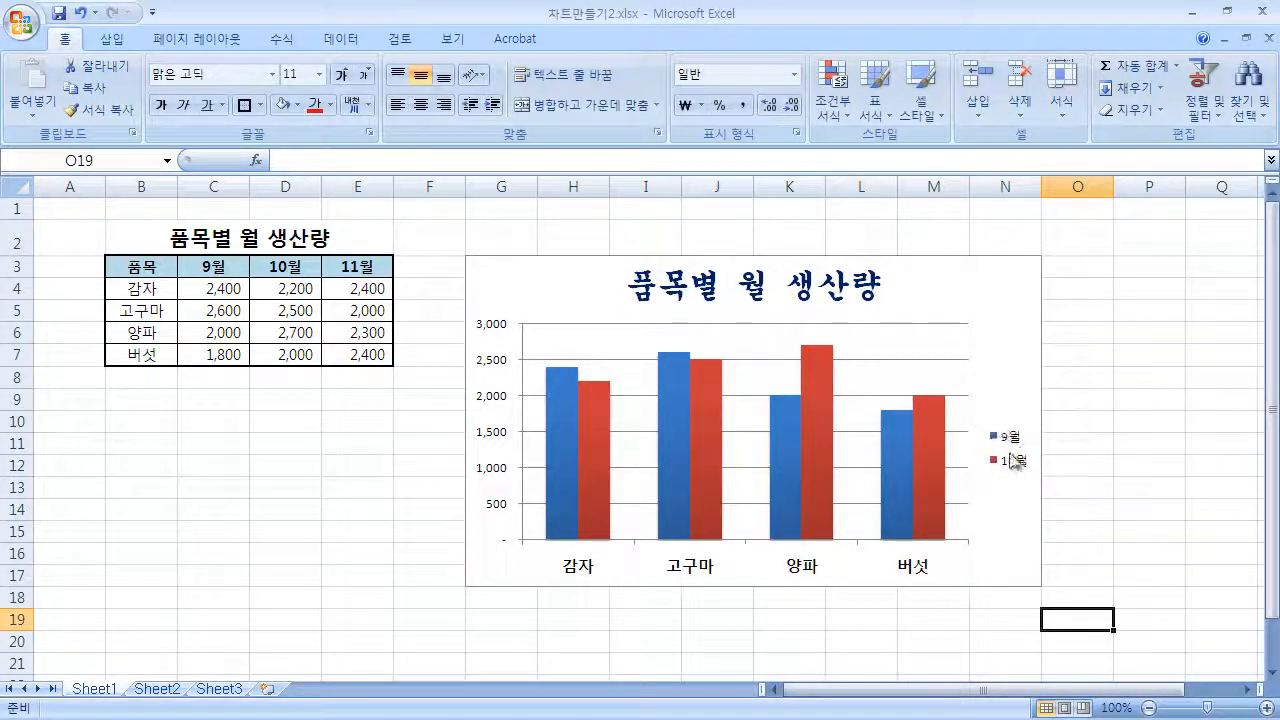
Place the chart's legend at the top, between the title and the plot area
left_click(1020, 545)
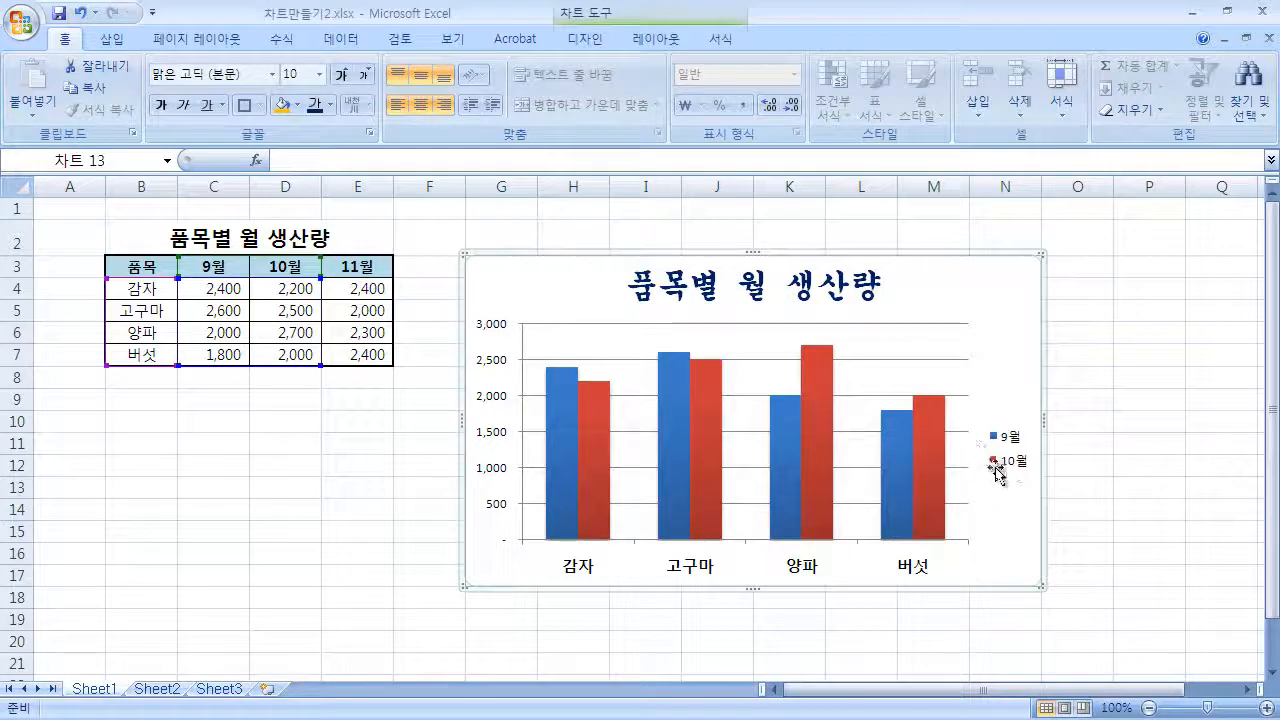
left_click(636, 45)
left_click(419, 126)
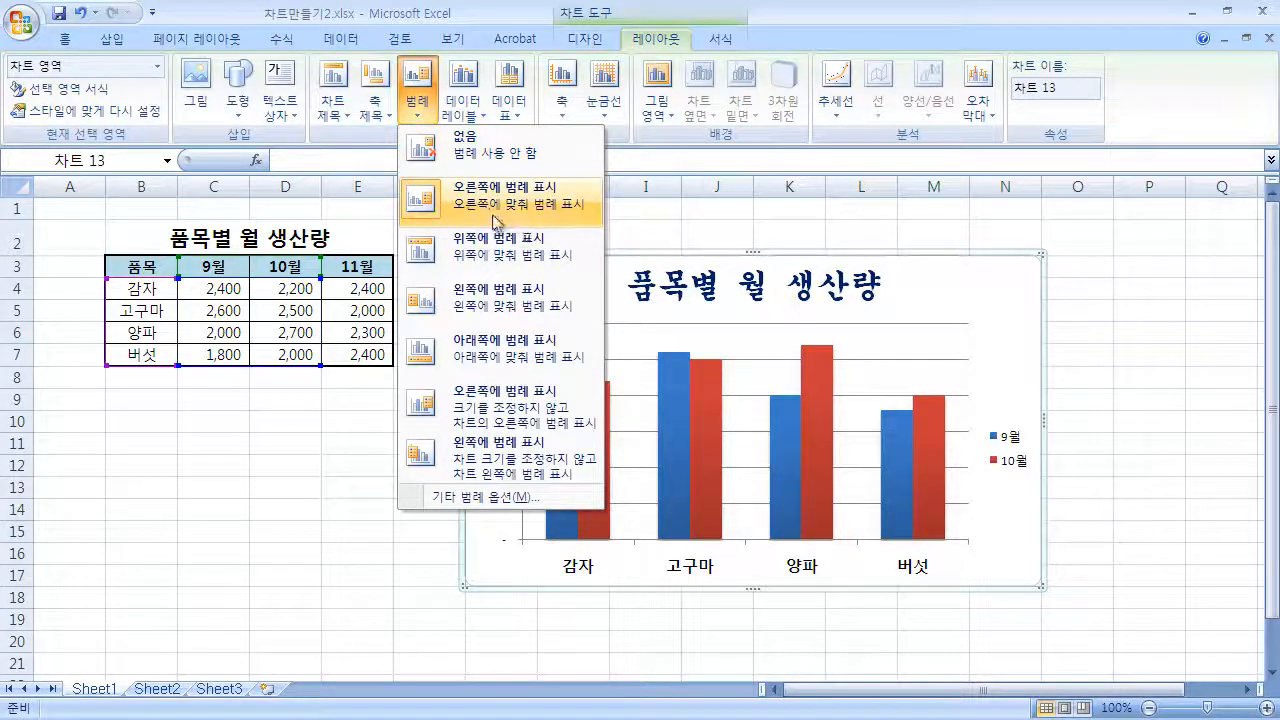
left_click(514, 264)
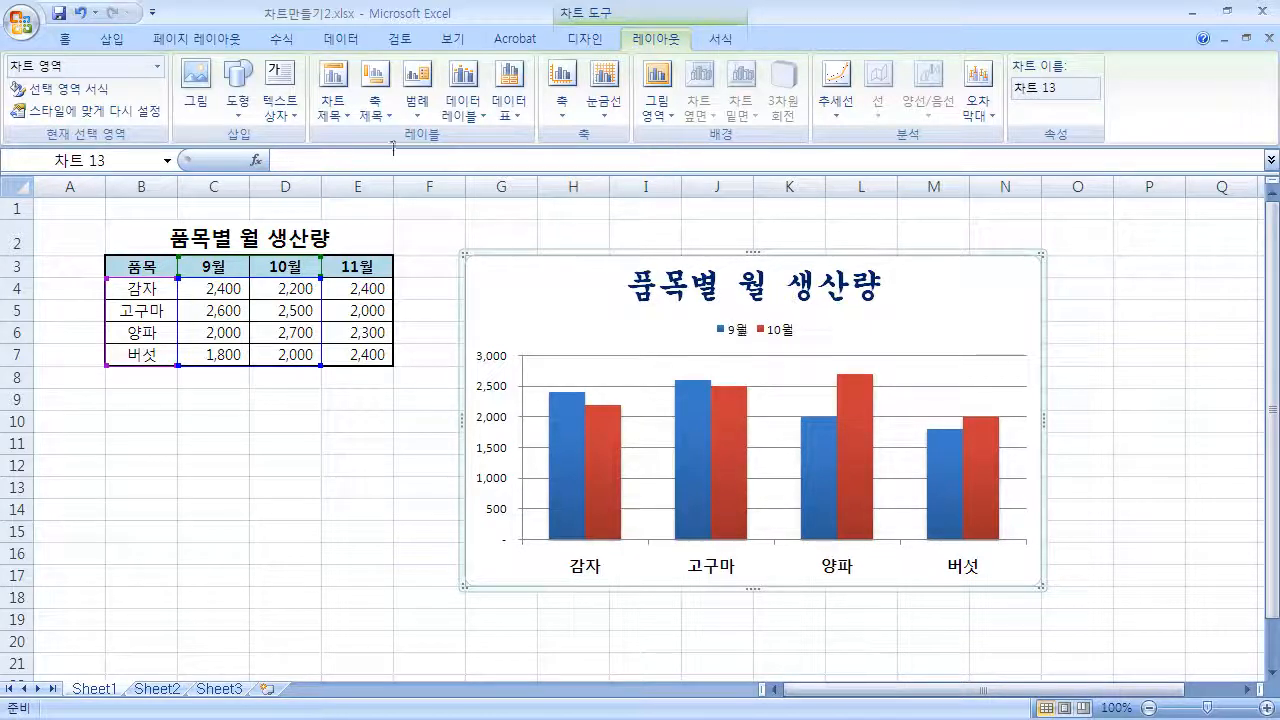
Try the legend on the left side of the chart, and return it to the right side
left_click(377, 118)
left_click(417, 110)
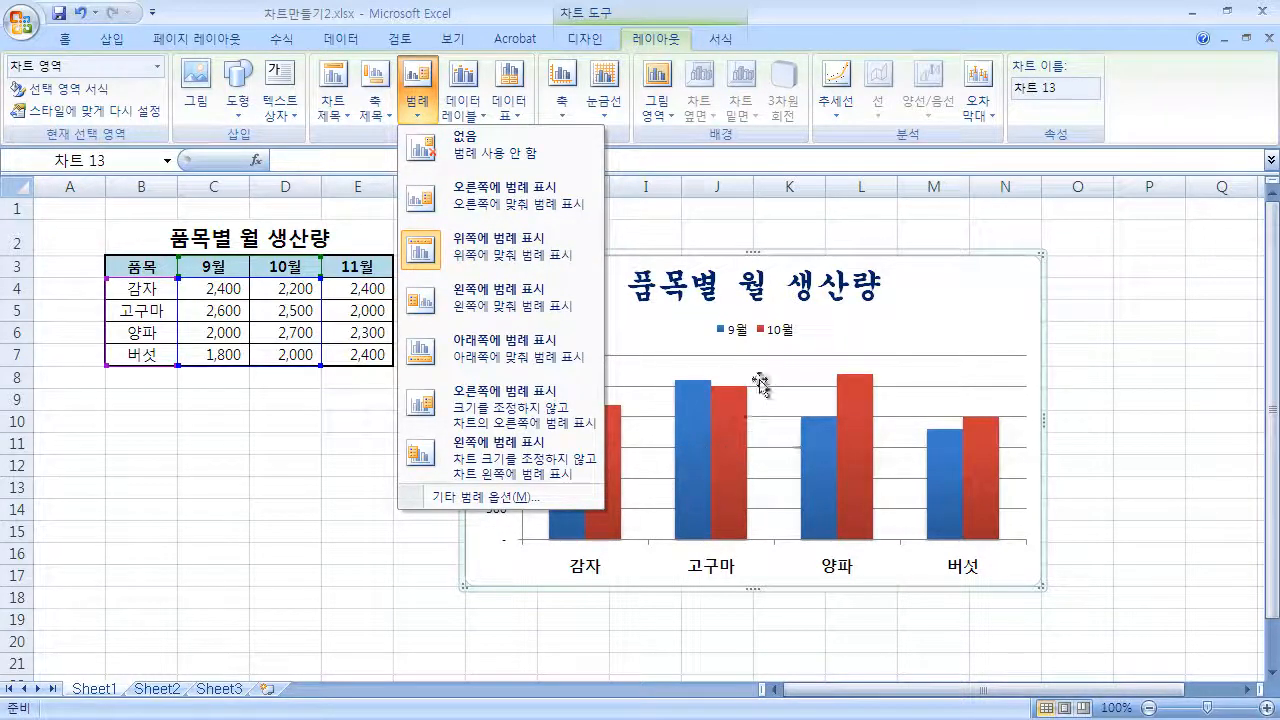
left_click(513, 316)
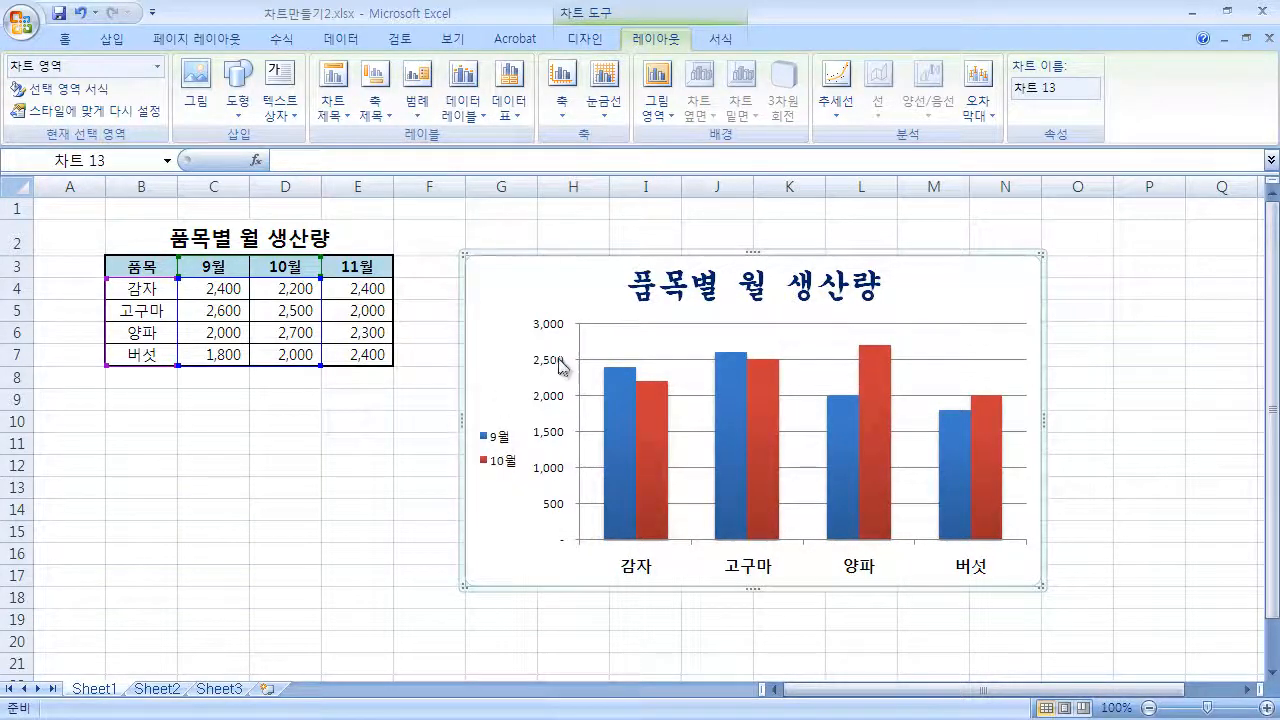
left_click(425, 106)
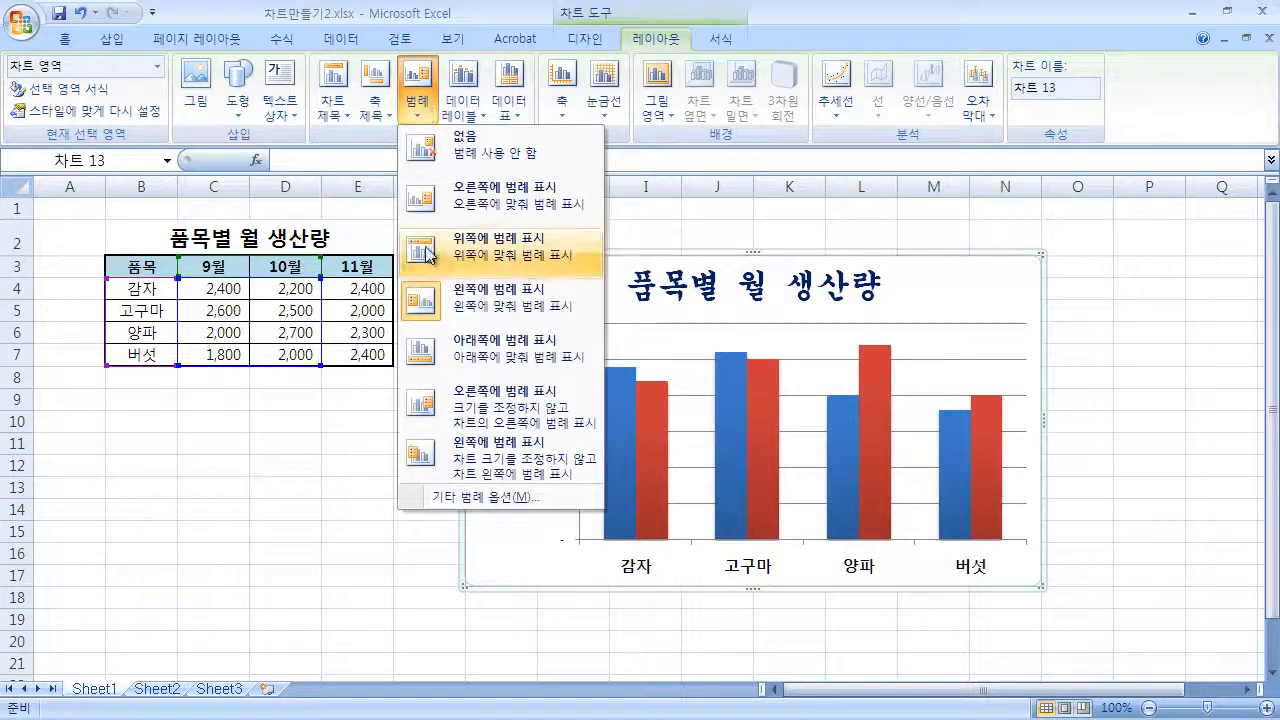
left_click(502, 198)
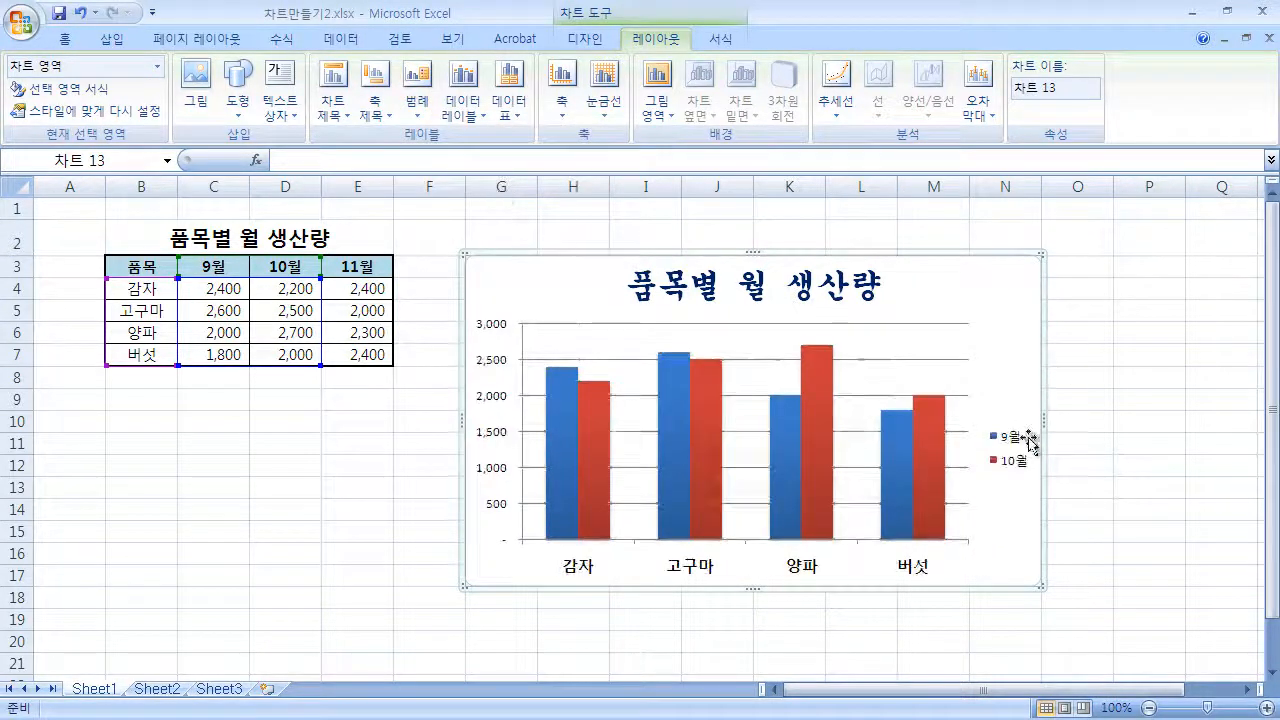
Try the legend above the plot area, and move it below the horizontal axis
left_click(418, 115)
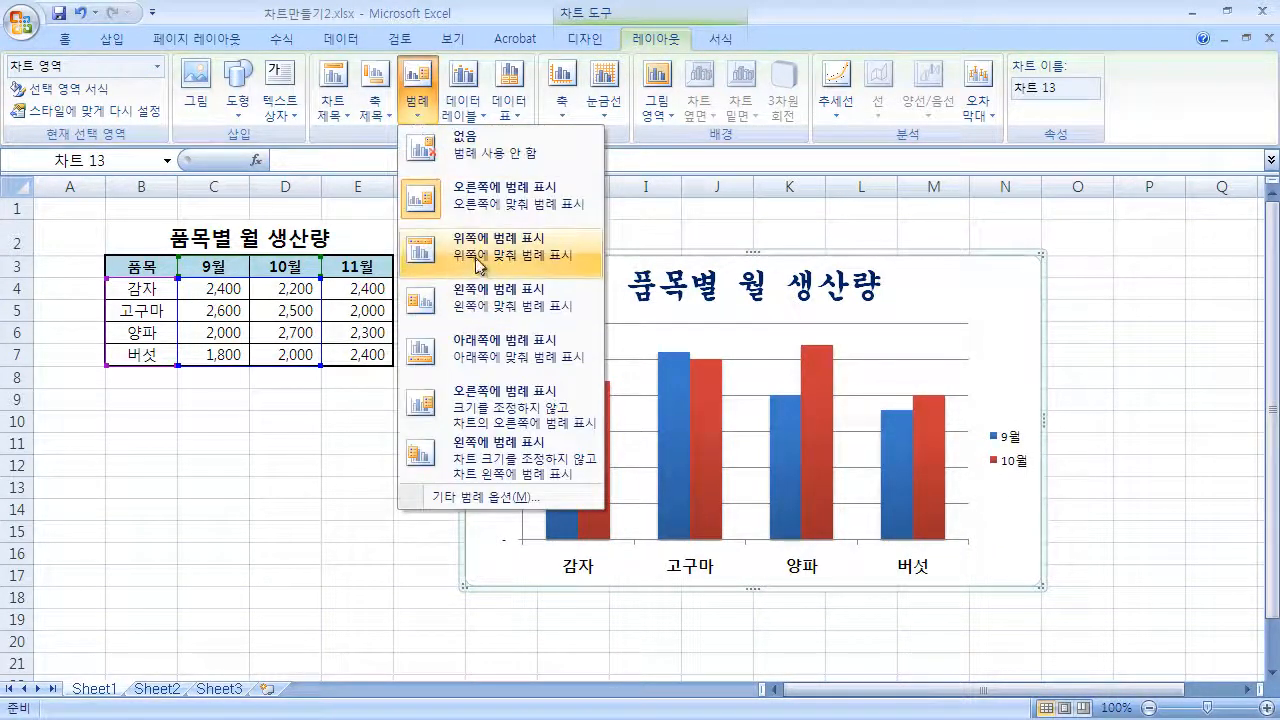
left_click(445, 246)
left_click(417, 112)
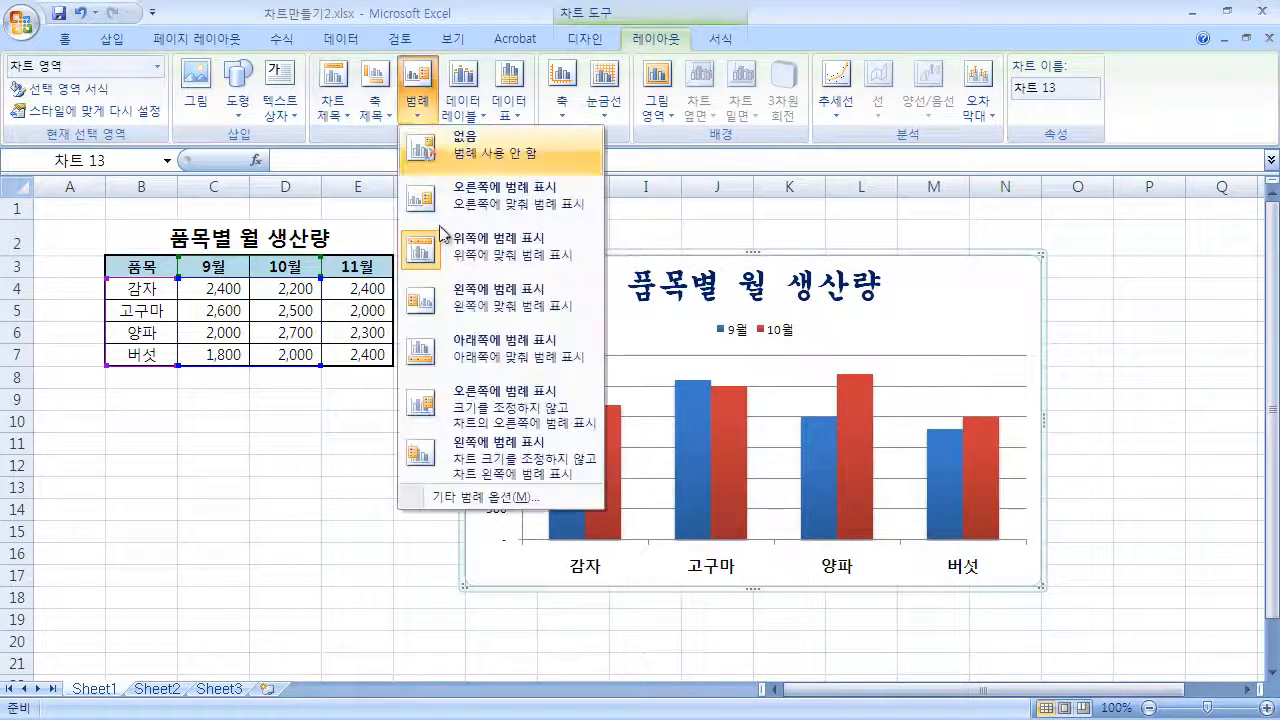
left_click(522, 360)
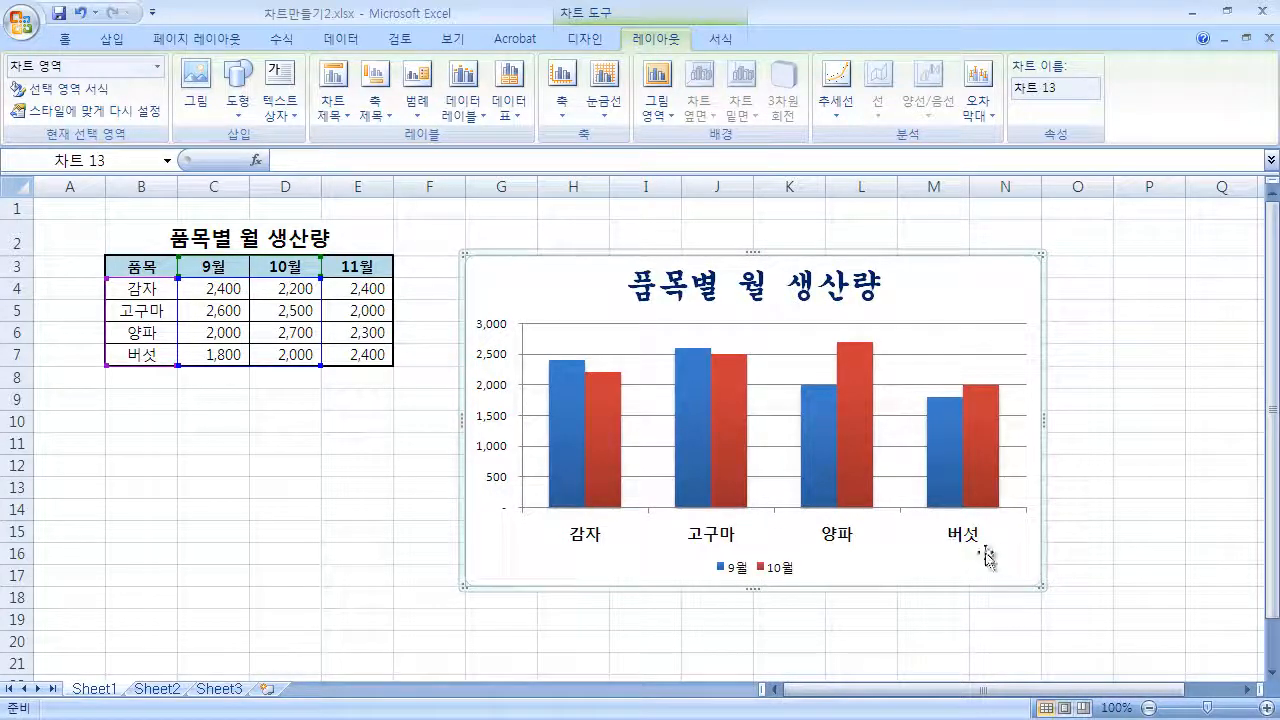
Move the legend freehand along the chart's lower edge until it sits under the 버섯 category
left_click(730, 570)
left_click(736, 570)
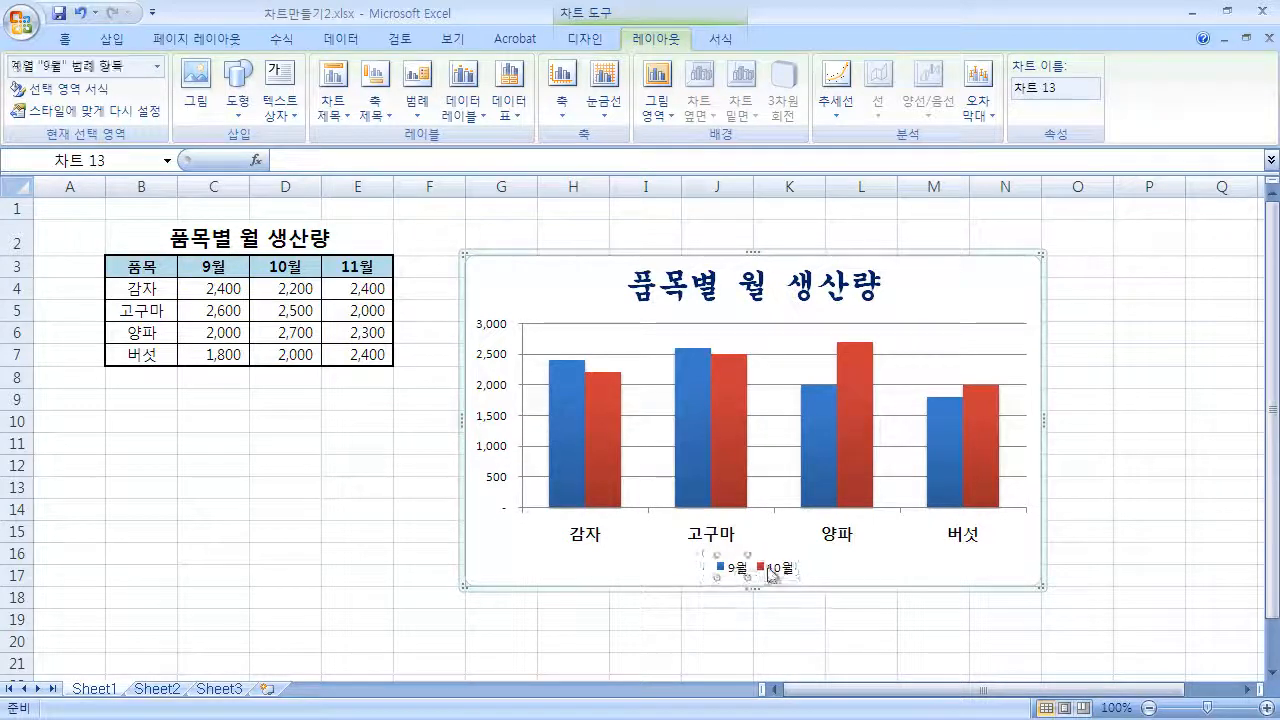
left_click(764, 597)
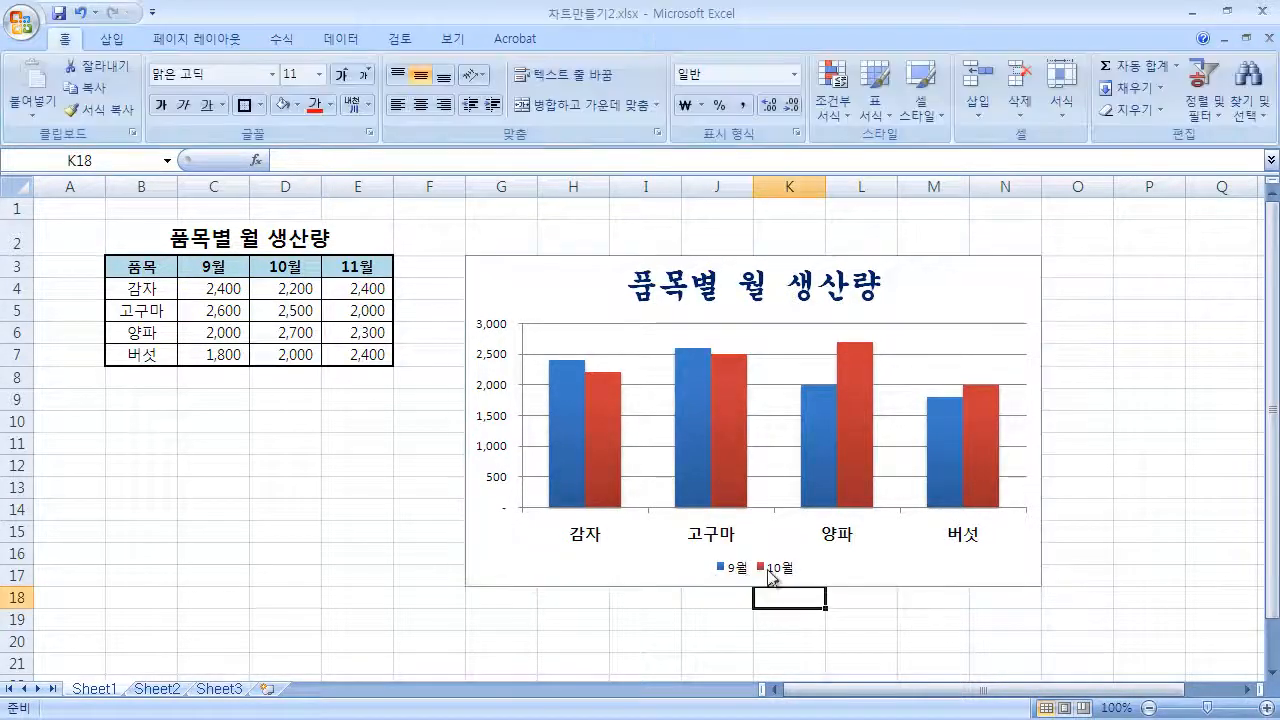
left_click(764, 565)
left_click_drag(852, 555, 975, 556)
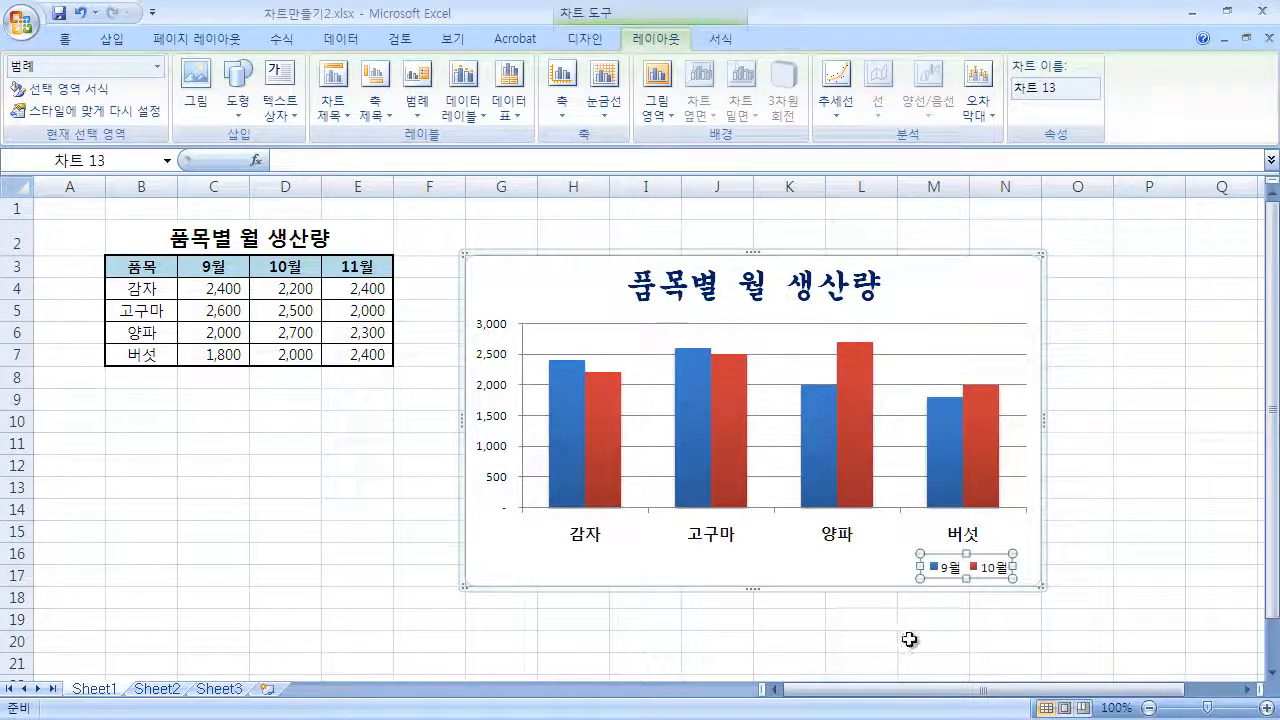
left_click(899, 640)
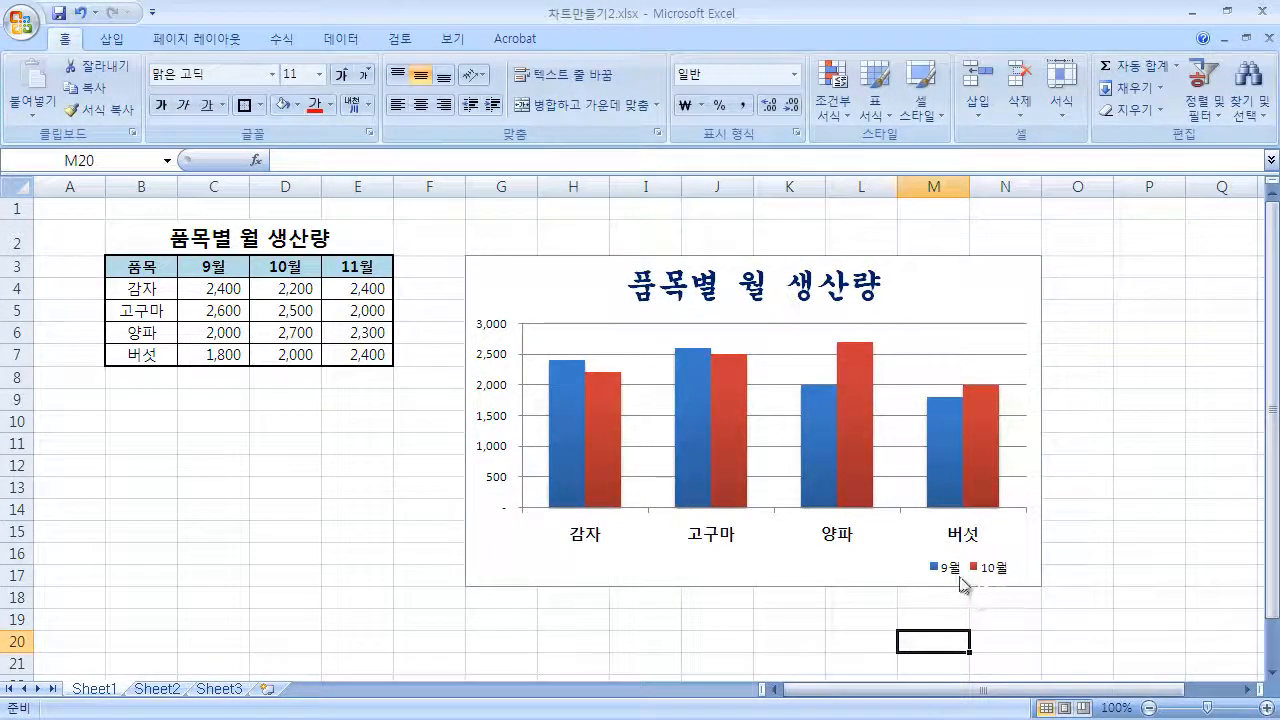
Delete the legend from the chart and restore it on the chart's right side
left_click(985, 575)
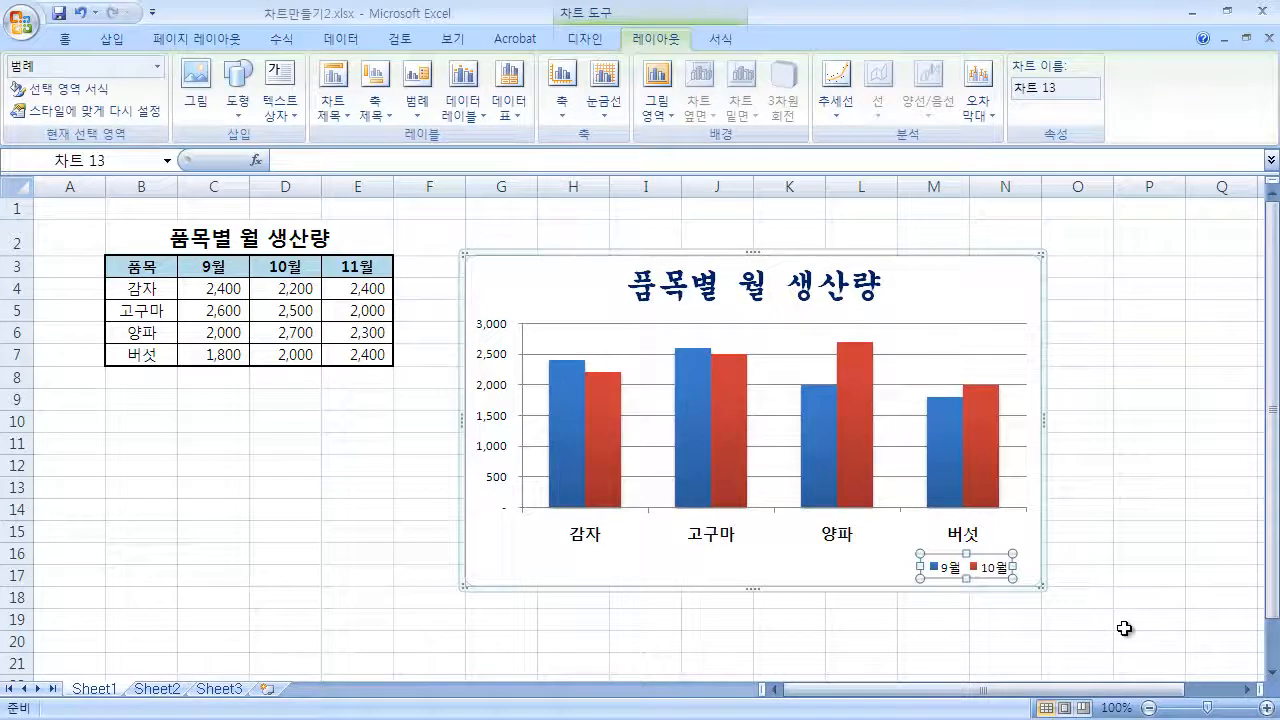
key("Delete")
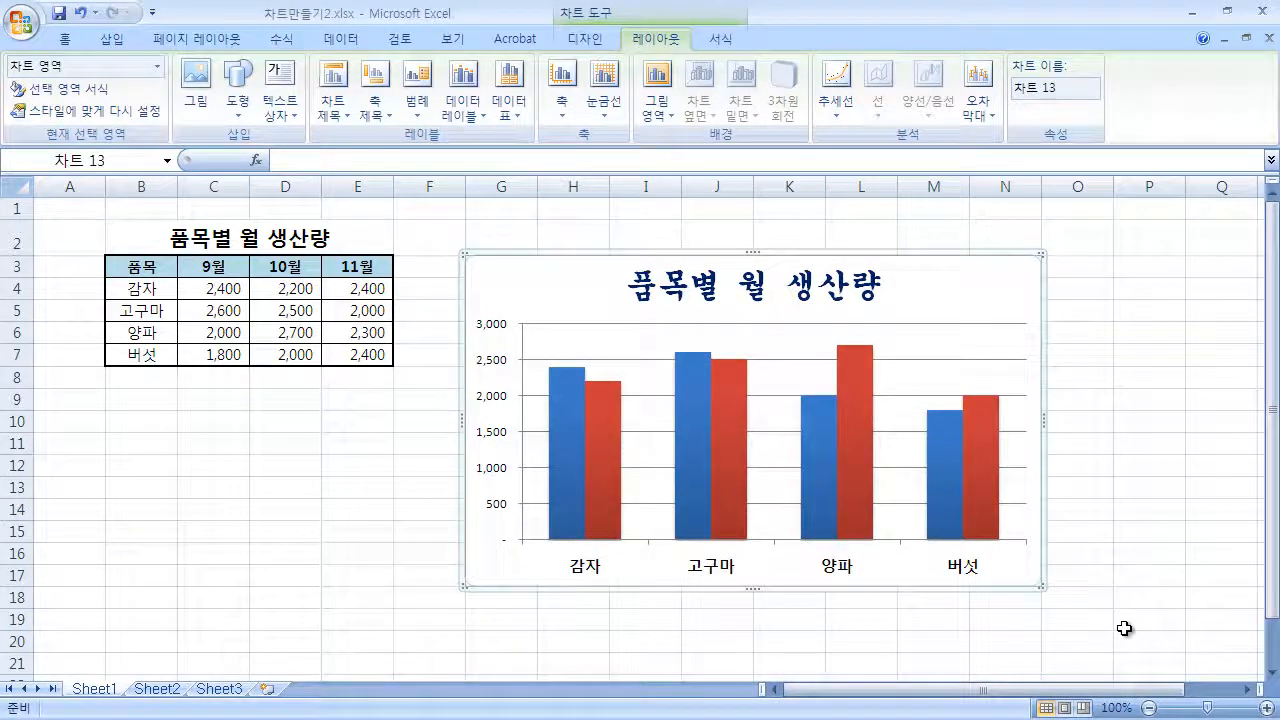
left_click(418, 100)
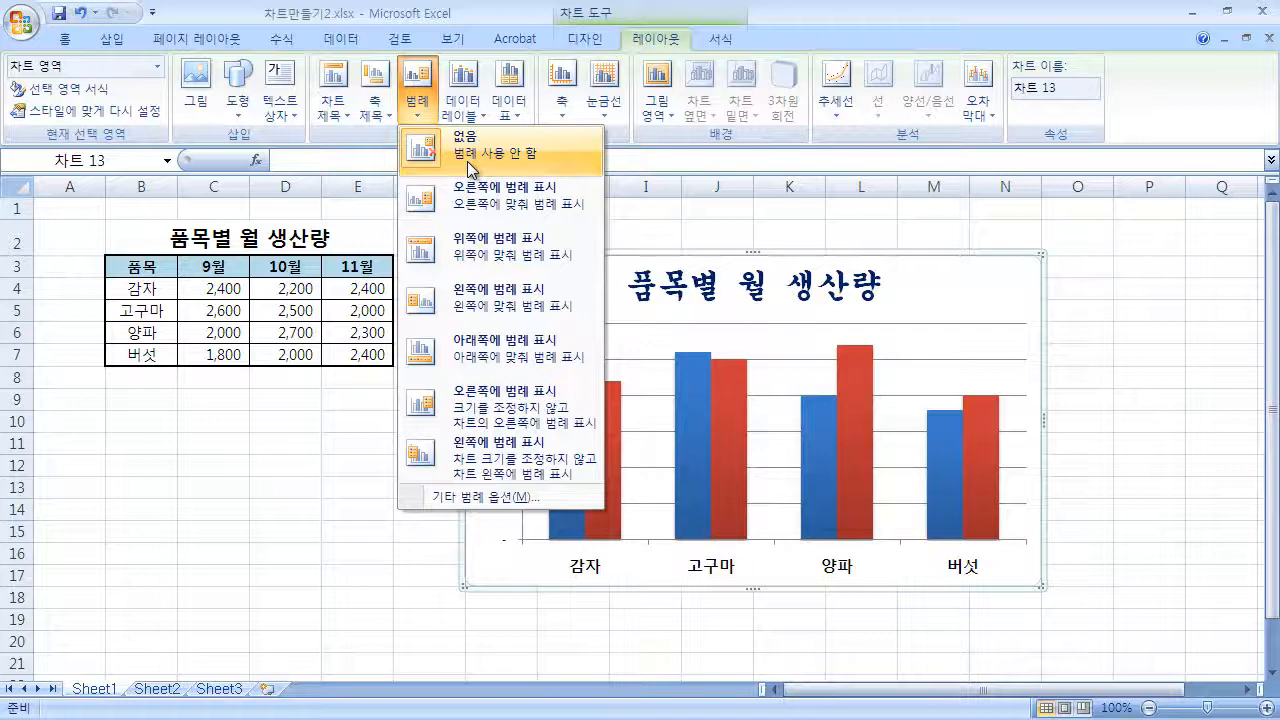
left_click(576, 219)
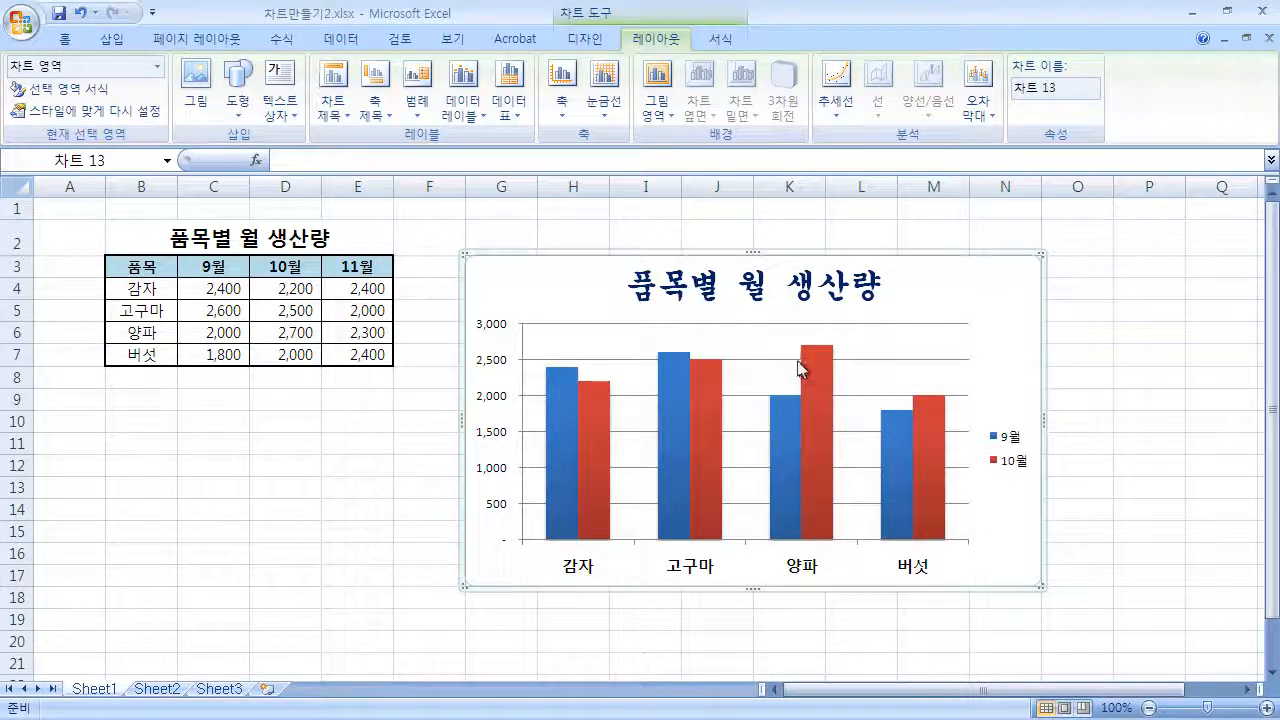
Show a data table without legend keys below the chart, and remove it again
mouse_move(801, 366)
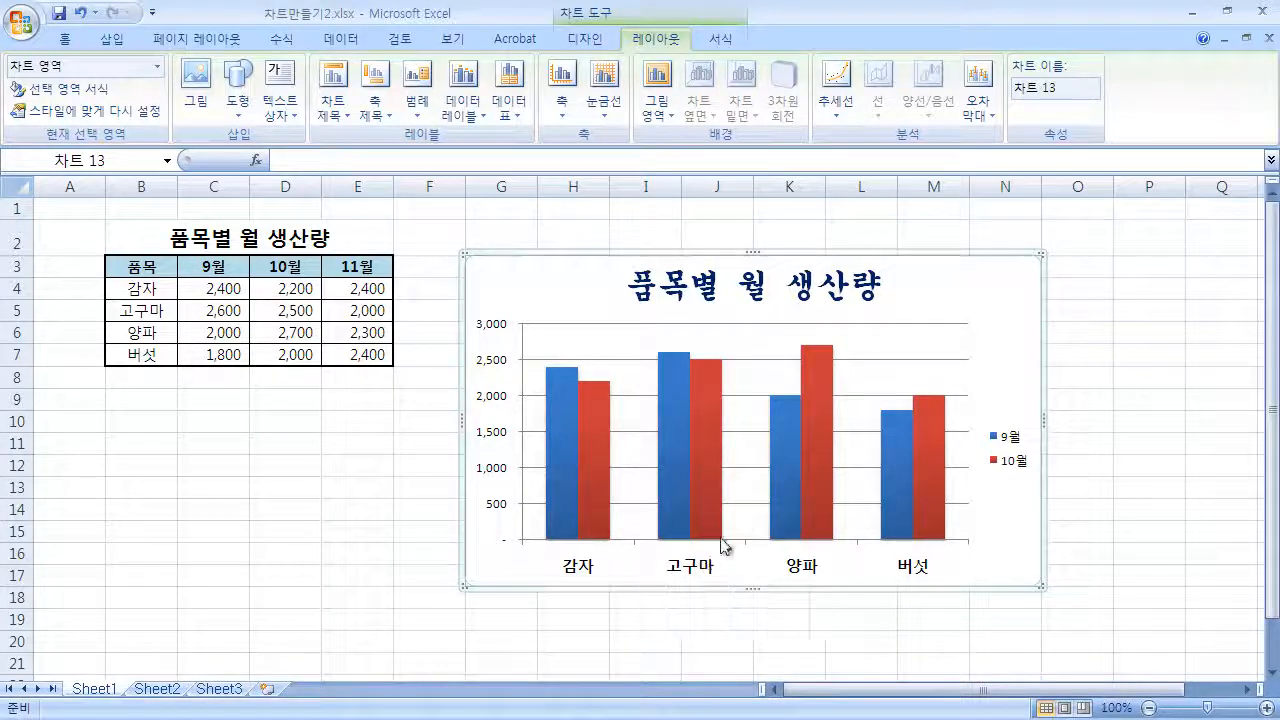
left_click(522, 126)
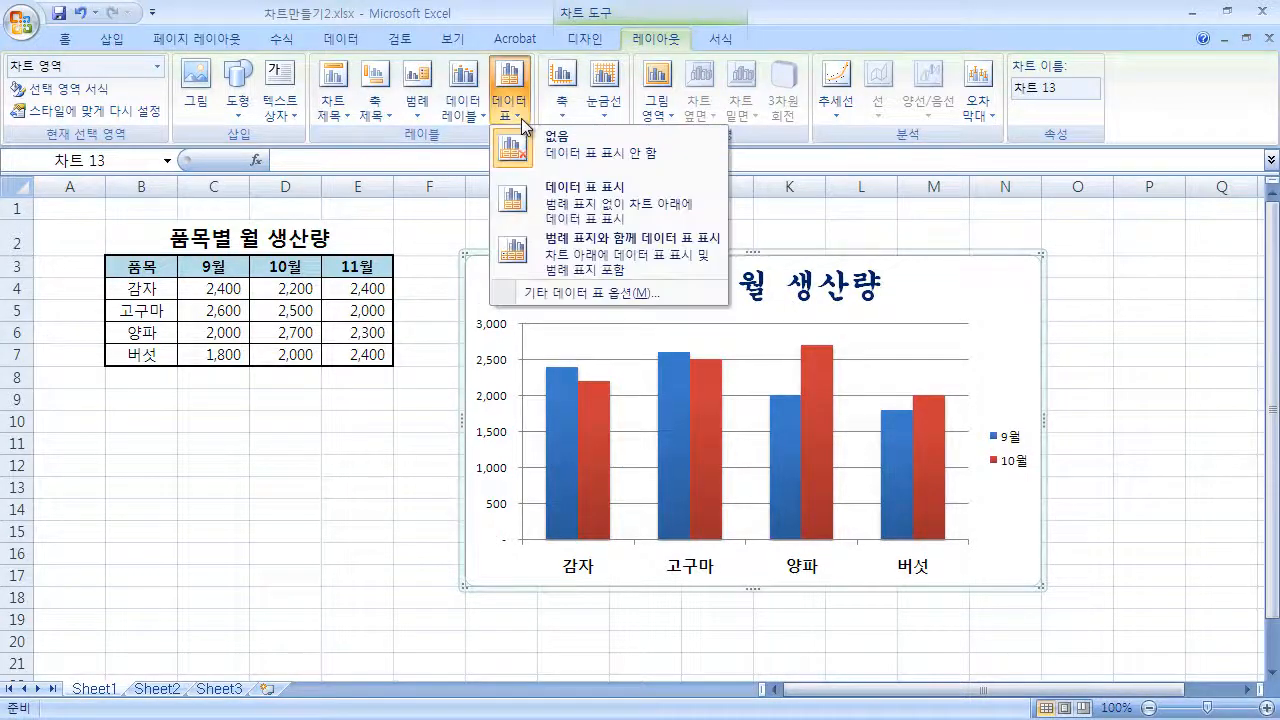
left_click(690, 216)
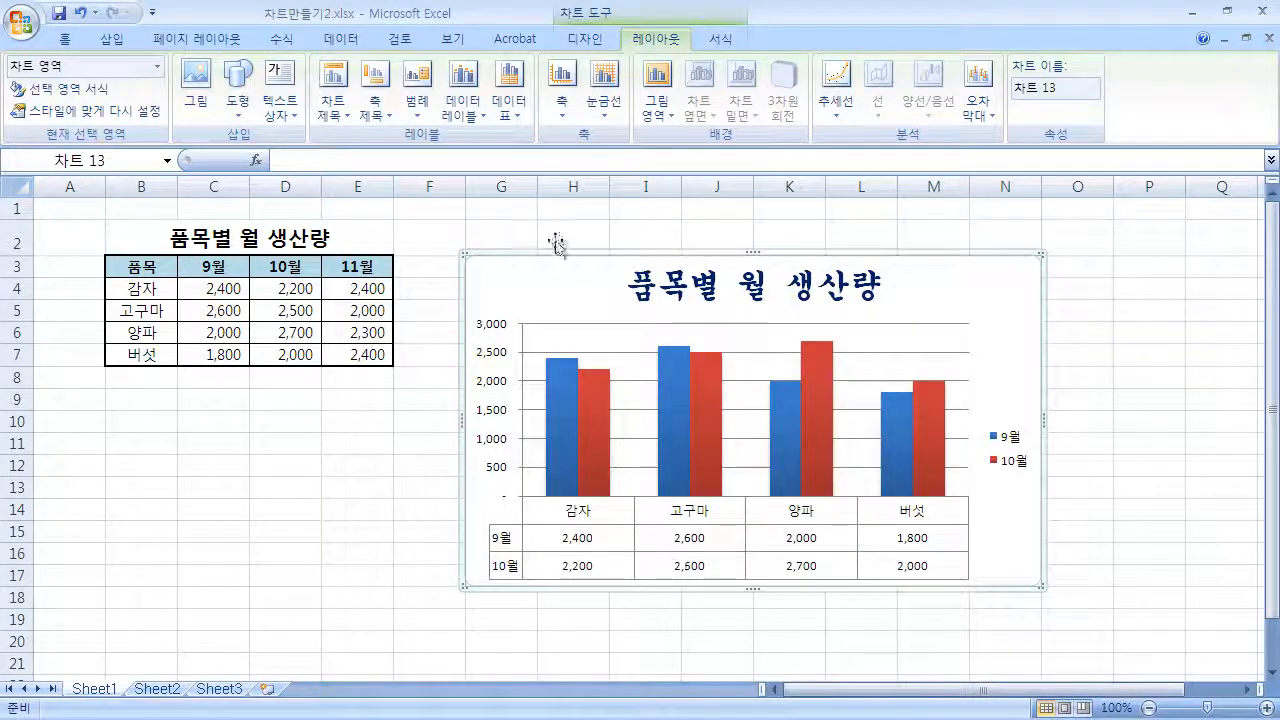
left_click(512, 100)
left_click(569, 150)
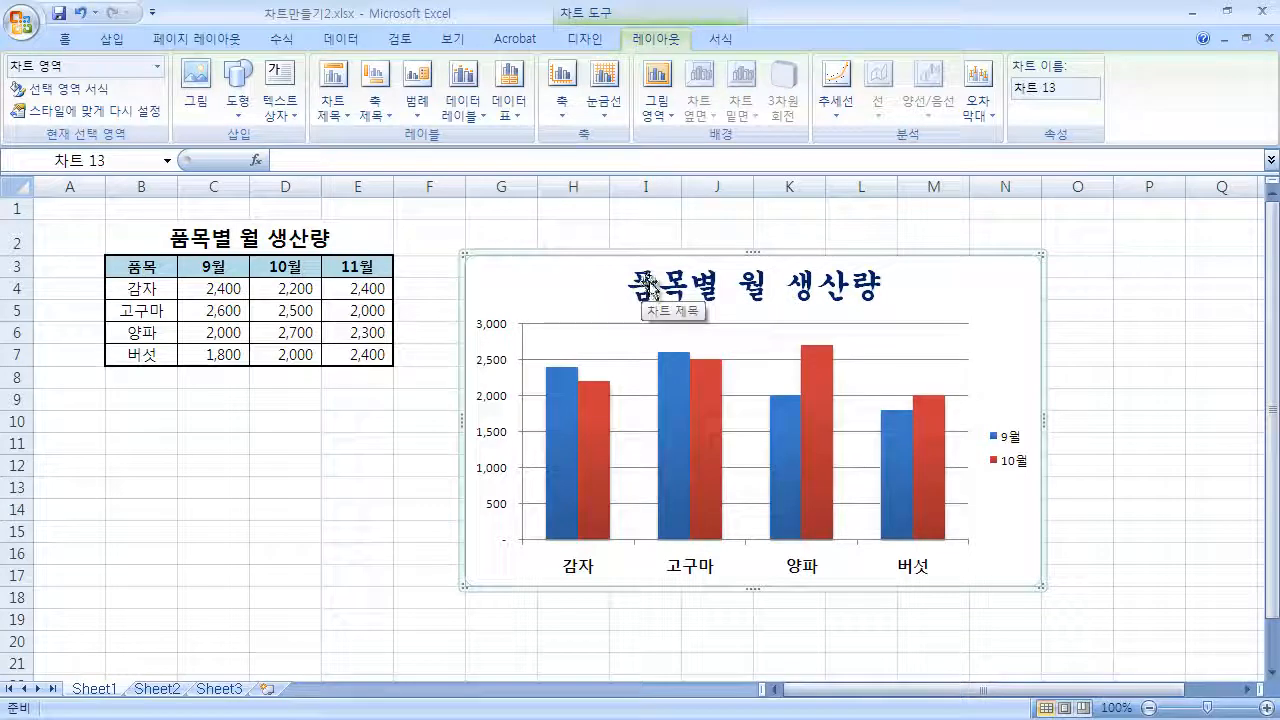
left_click(483, 126)
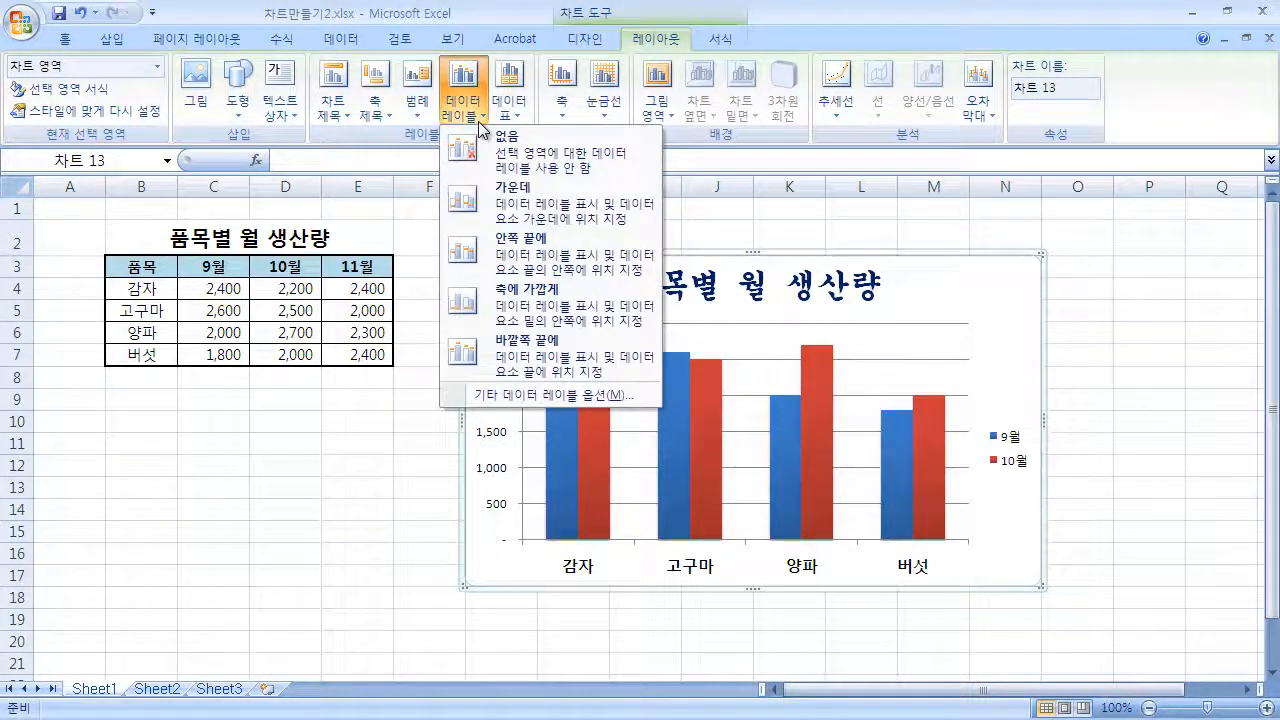
left_click(483, 126)
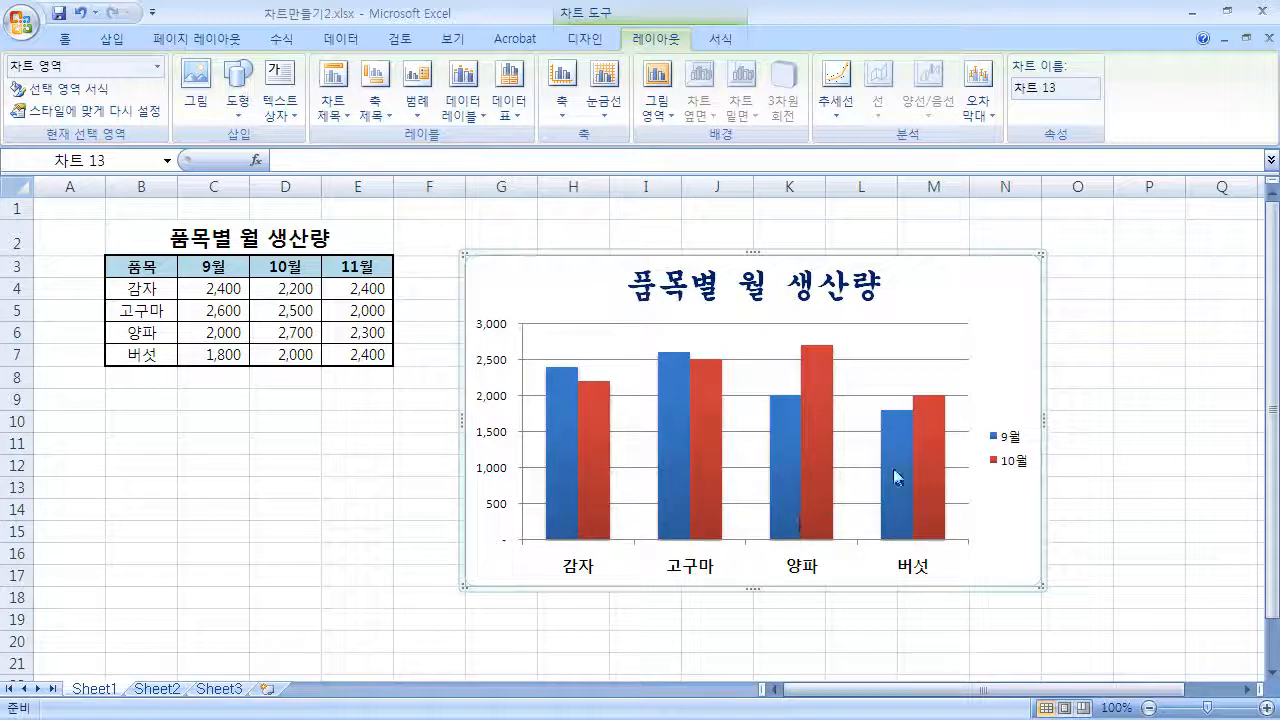
left_click(558, 440)
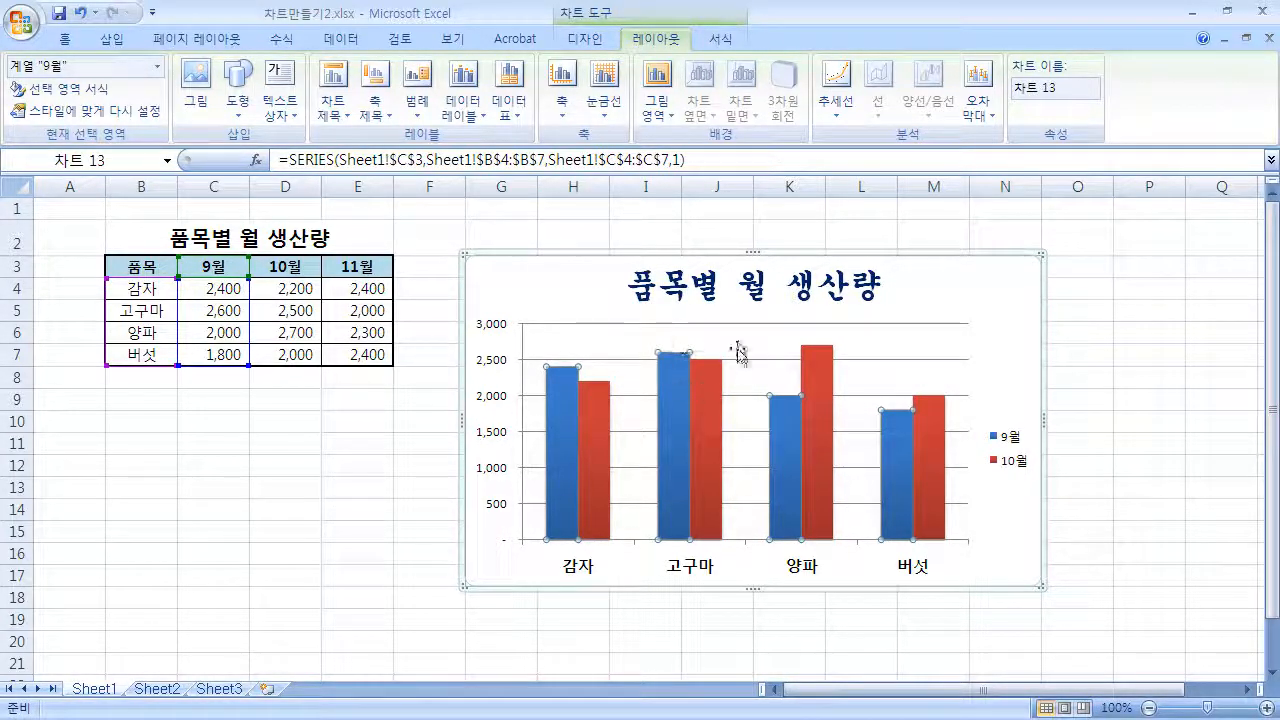
mouse_move(676, 382)
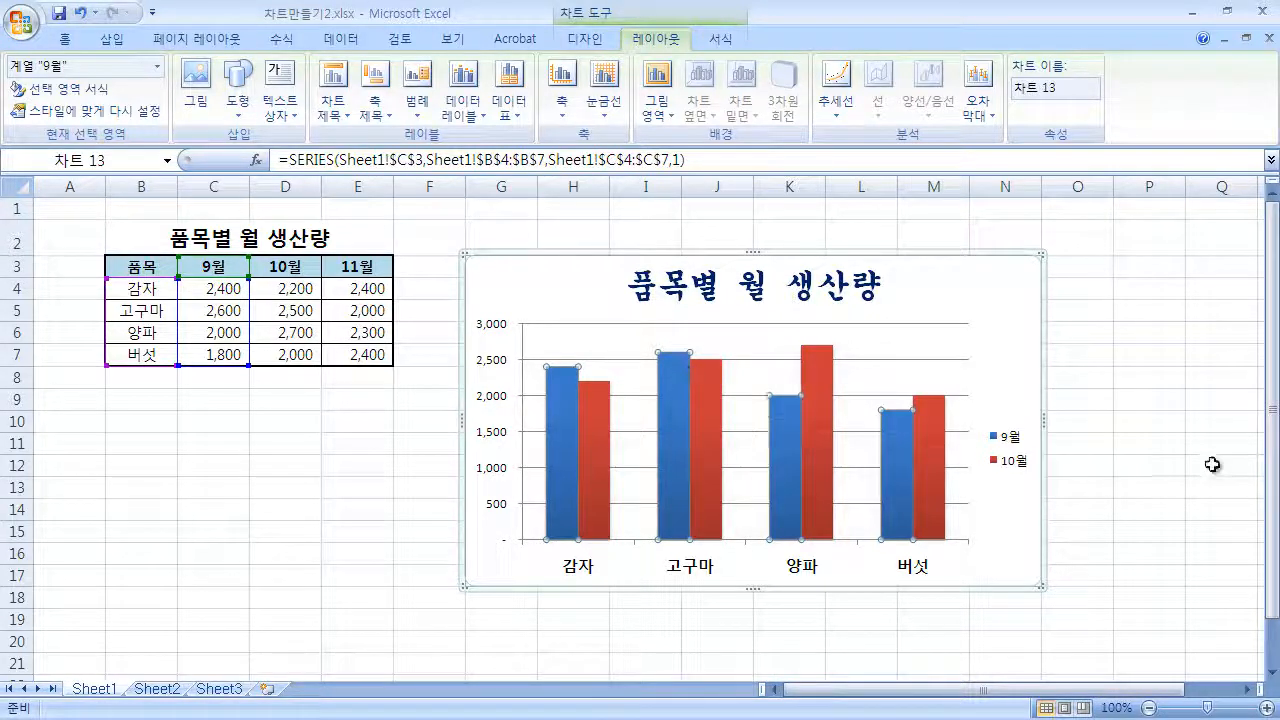
left_click(1149, 494)
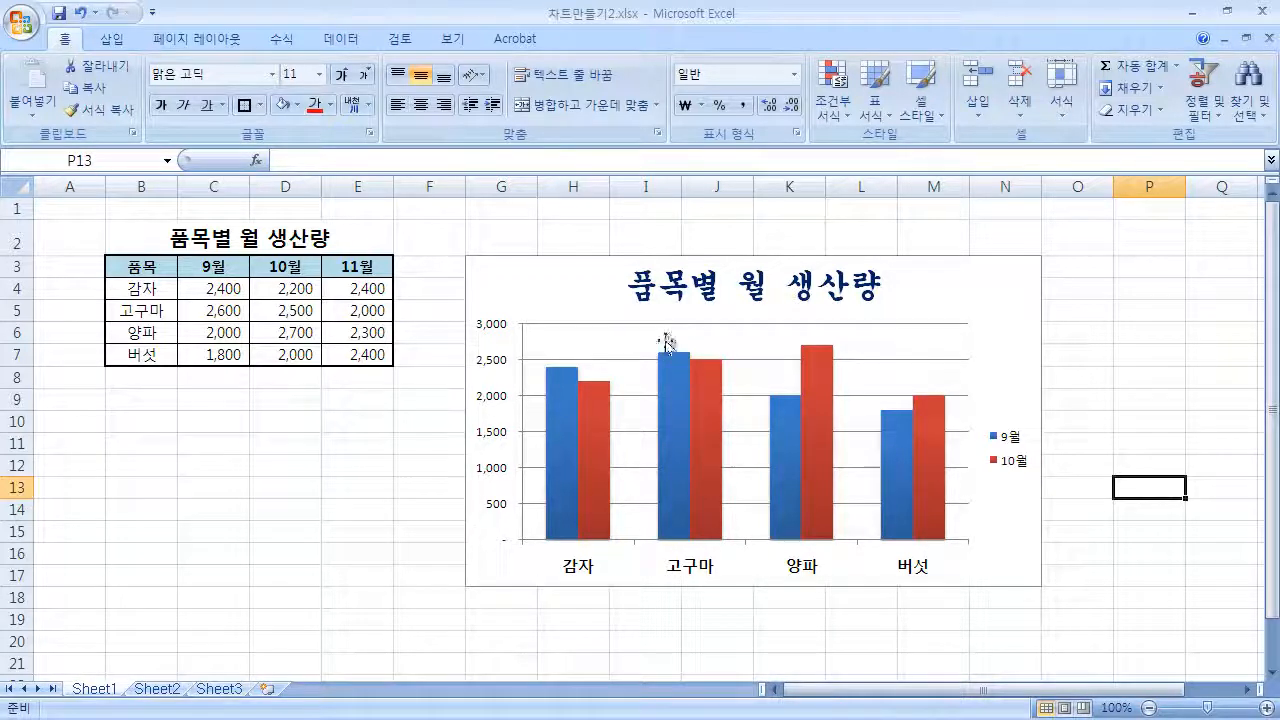
Try centered data labels on the 9월 series, and move them to the inside end of the columns
left_click(670, 392)
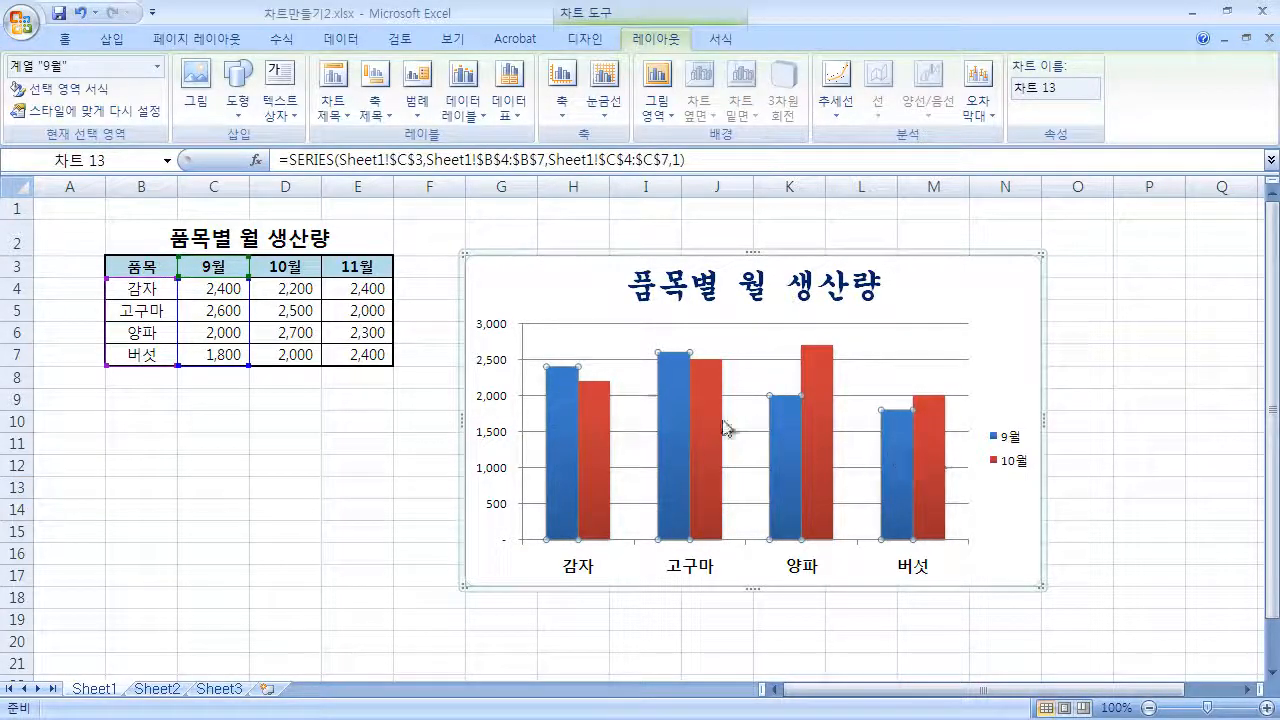
left_click(476, 113)
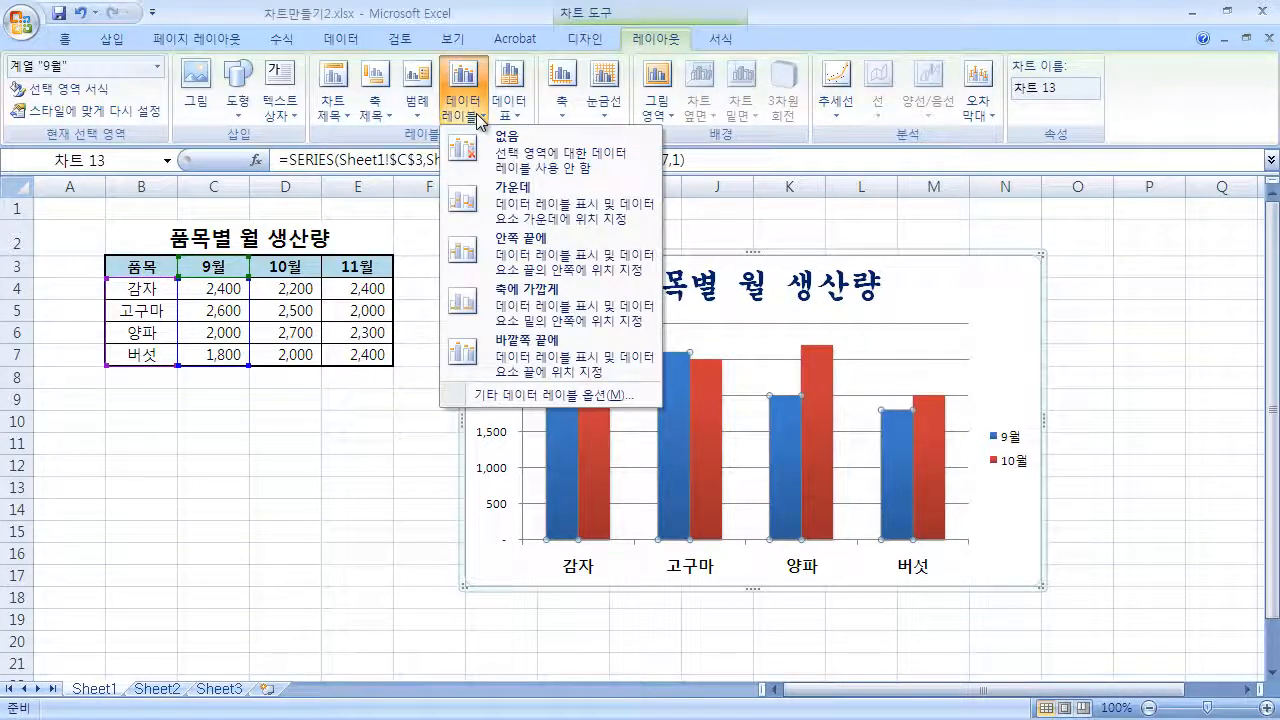
left_click(618, 216)
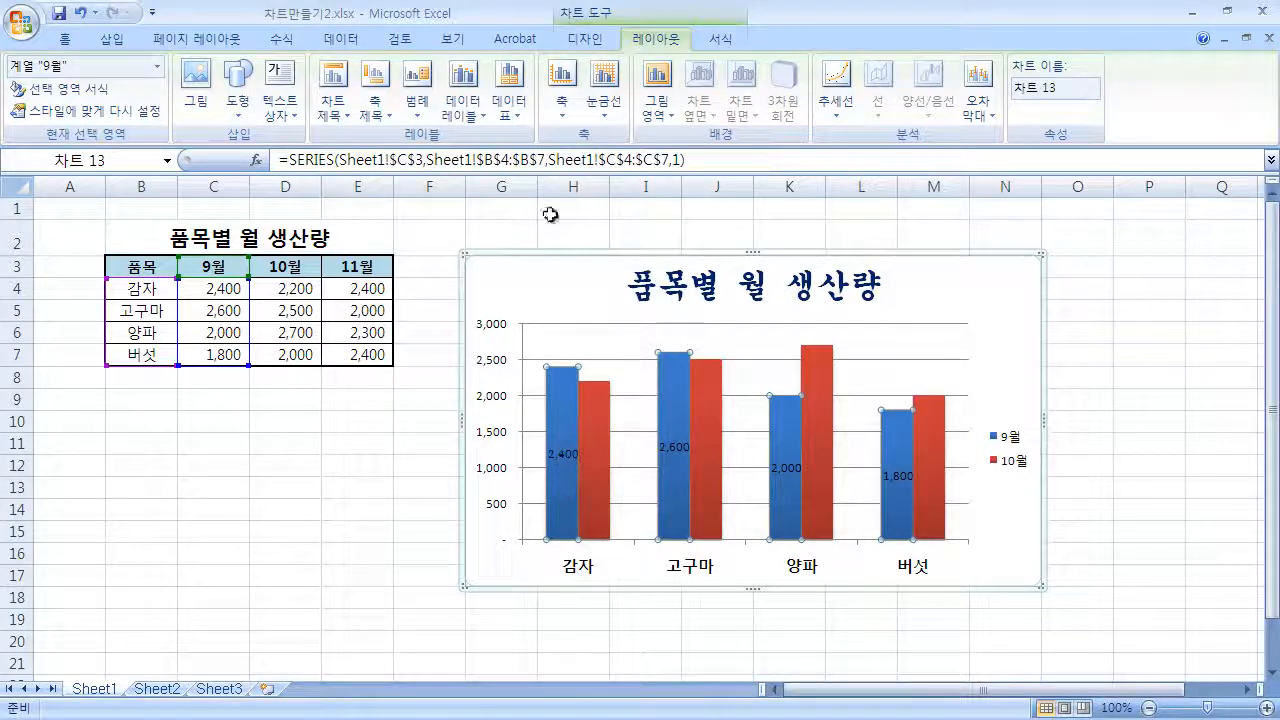
left_click(463, 100)
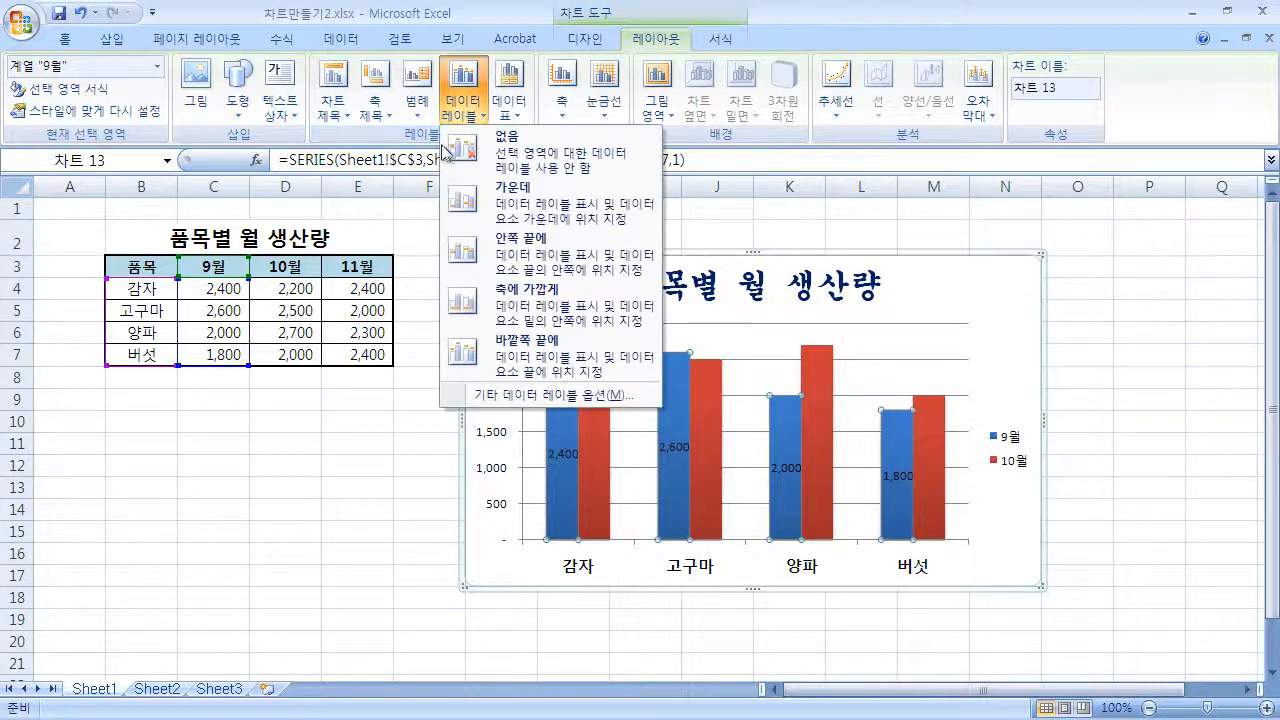
left_click(487, 256)
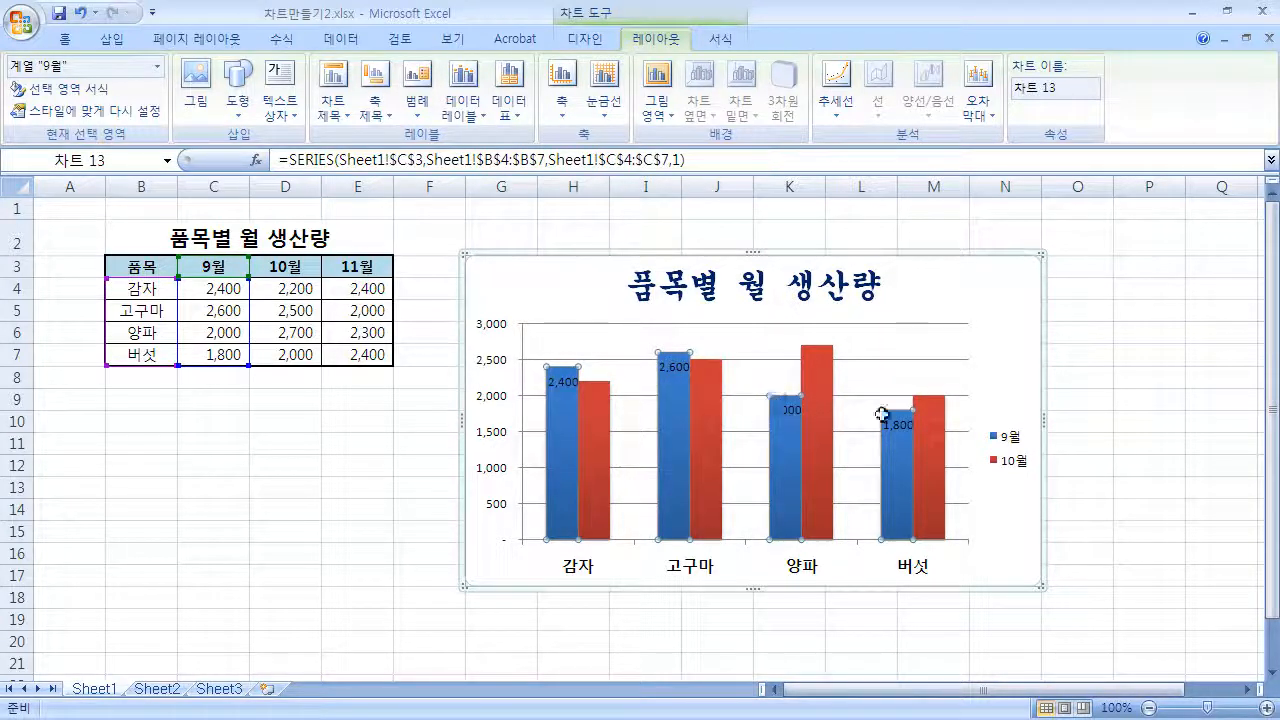
Place the 9월 series' data labels at the outside end of its columns
left_click(466, 112)
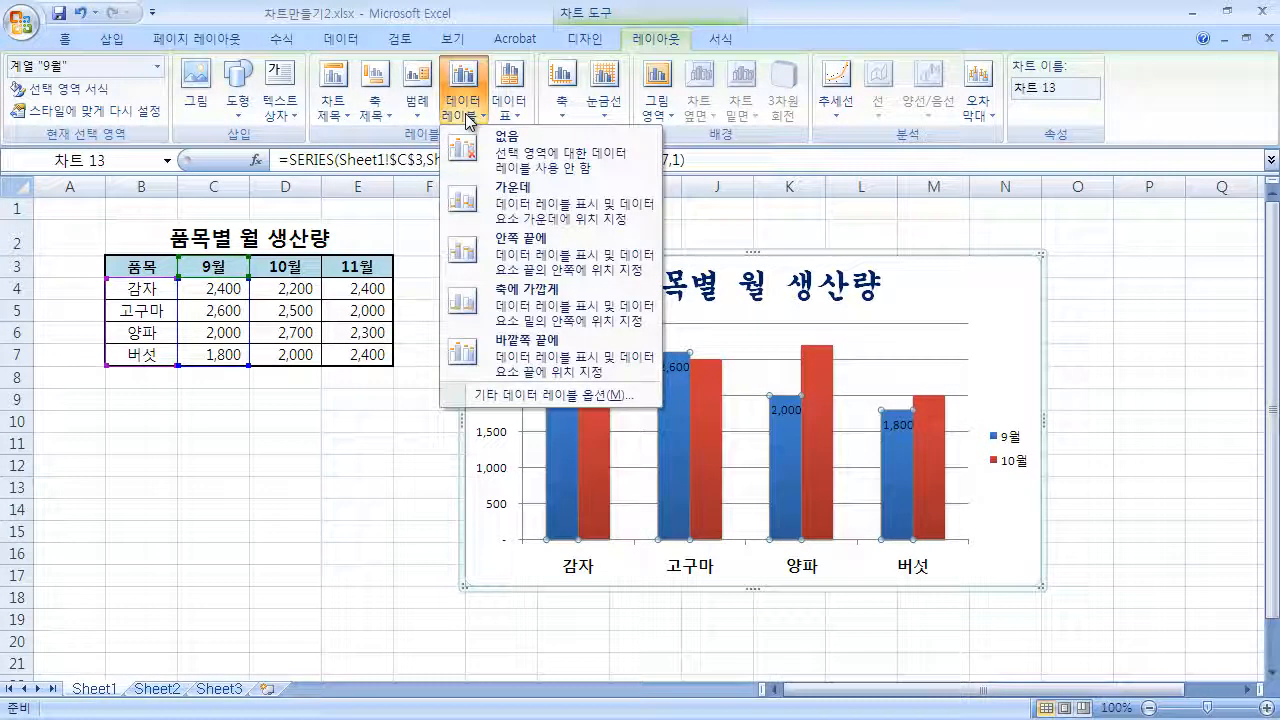
left_click(511, 365)
left_click(386, 470)
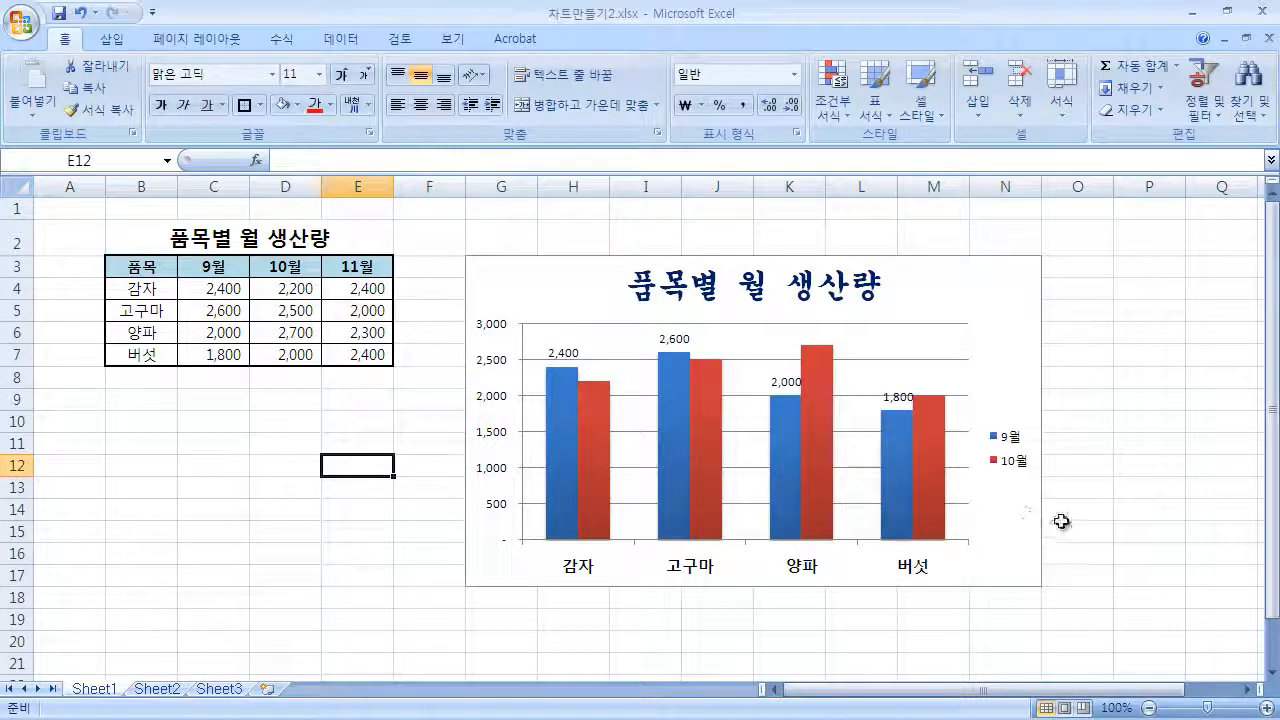
Examine the formatting commands offered for the 9월 series, the chart title and the legend
left_click(566, 434)
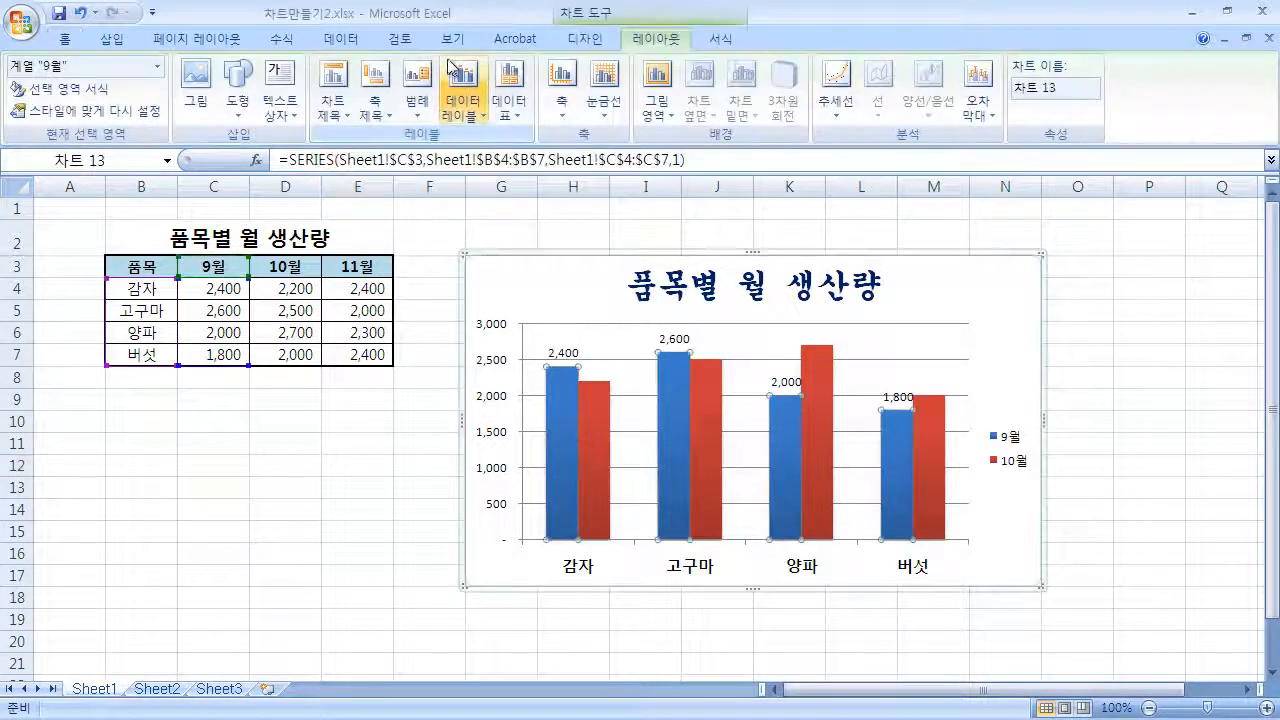
left_click(462, 122)
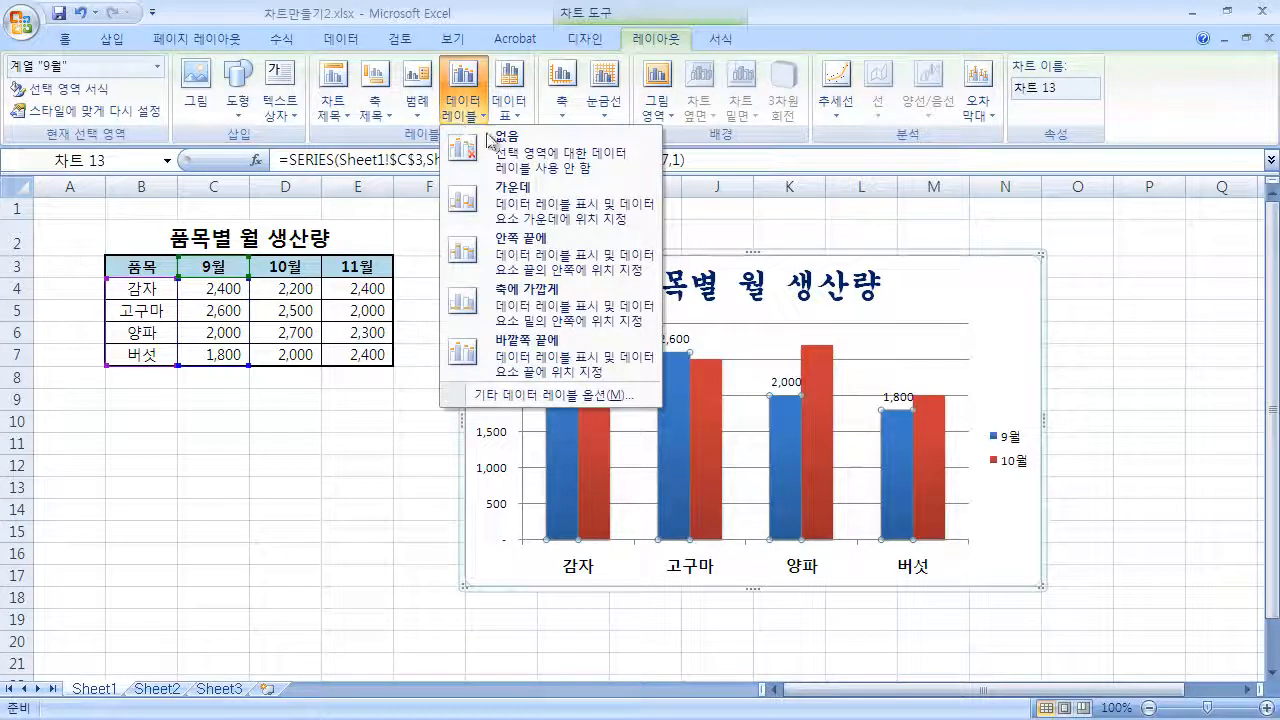
left_click(1119, 525)
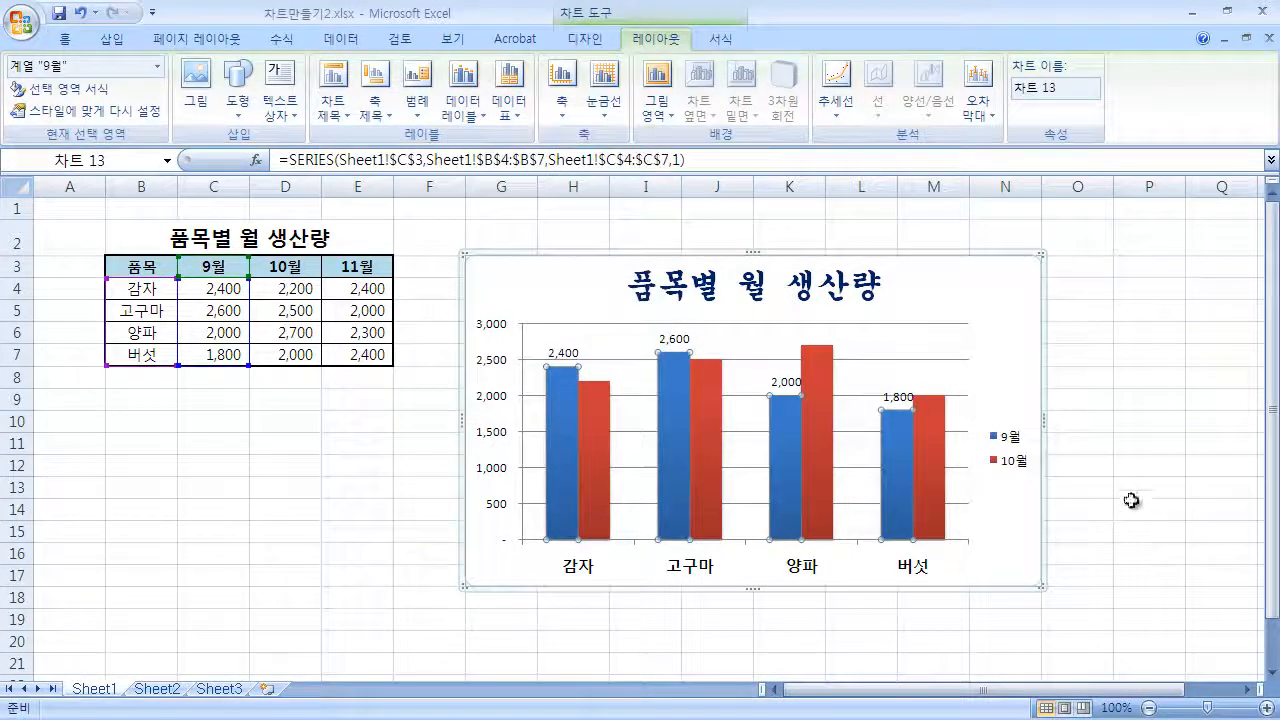
right_click(563, 410)
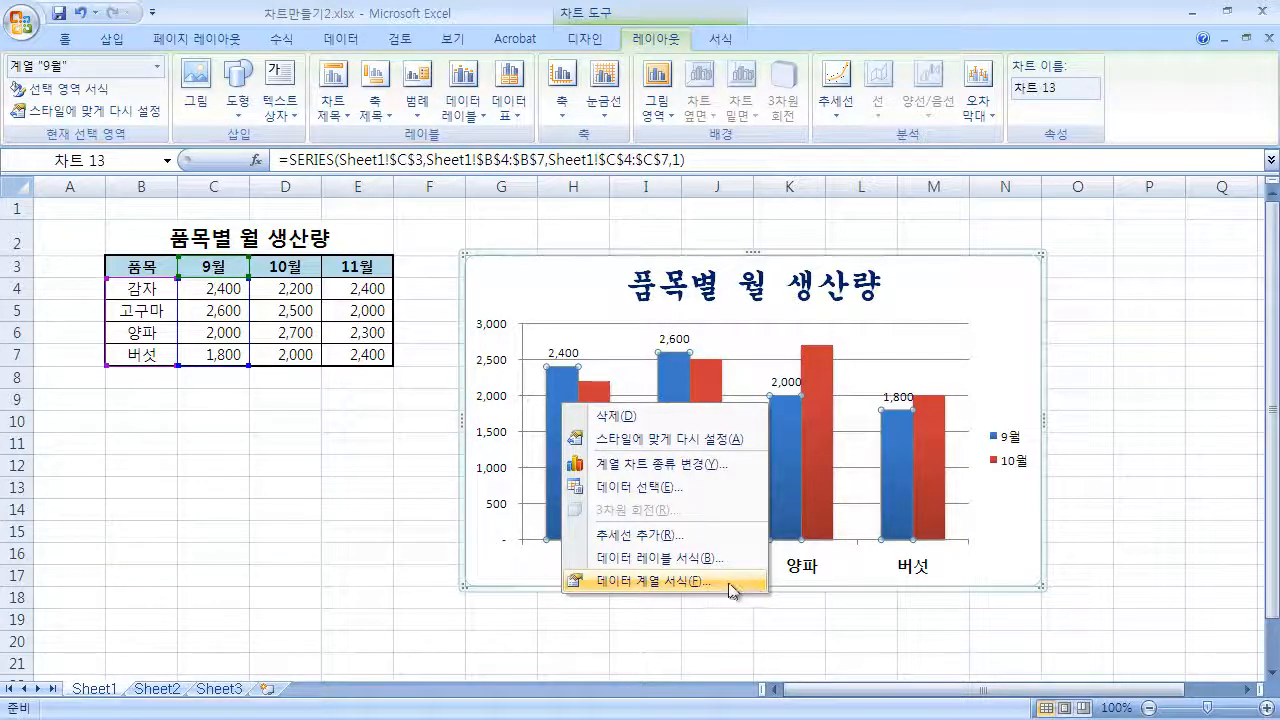
left_click(845, 292)
left_click(843, 291)
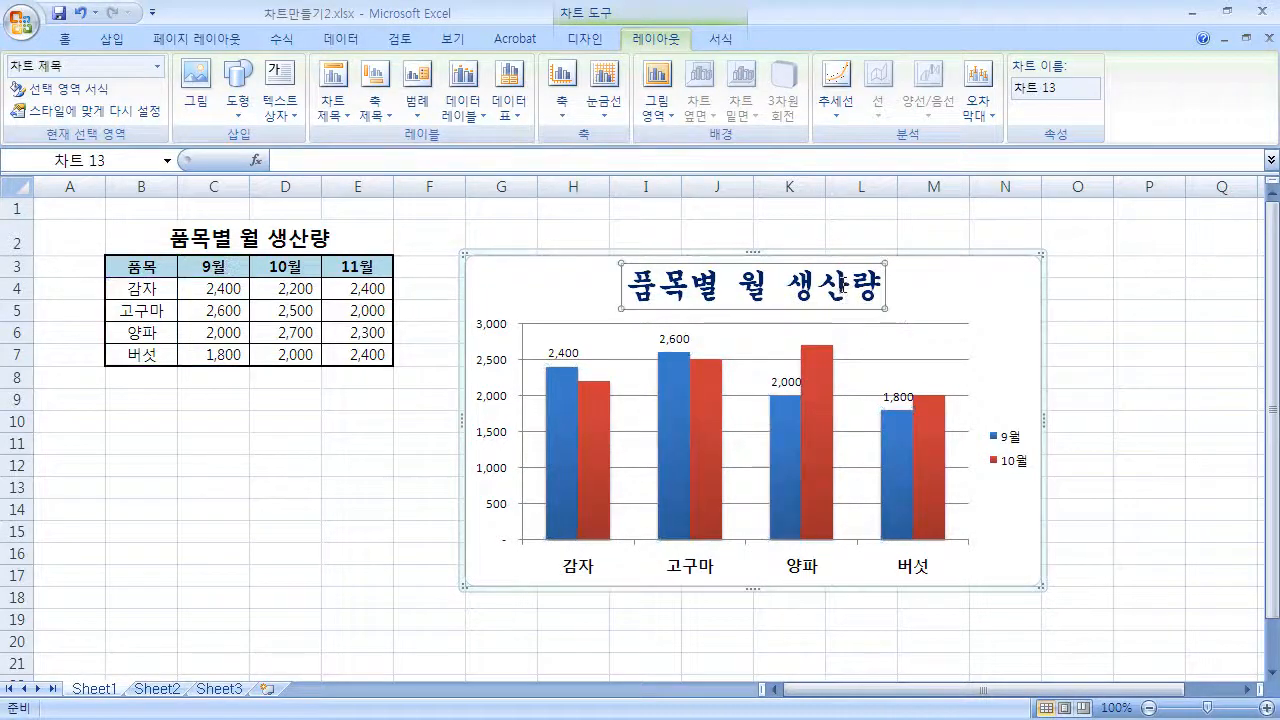
right_click(845, 291)
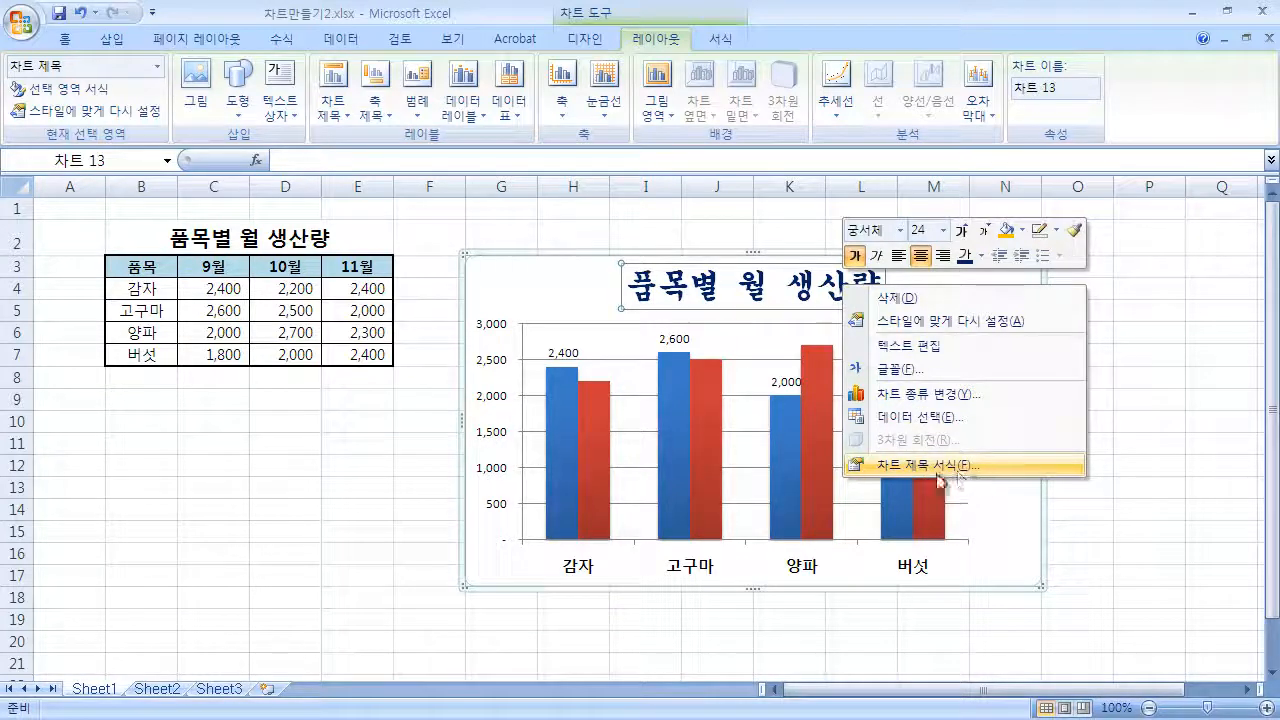
left_click(910, 514)
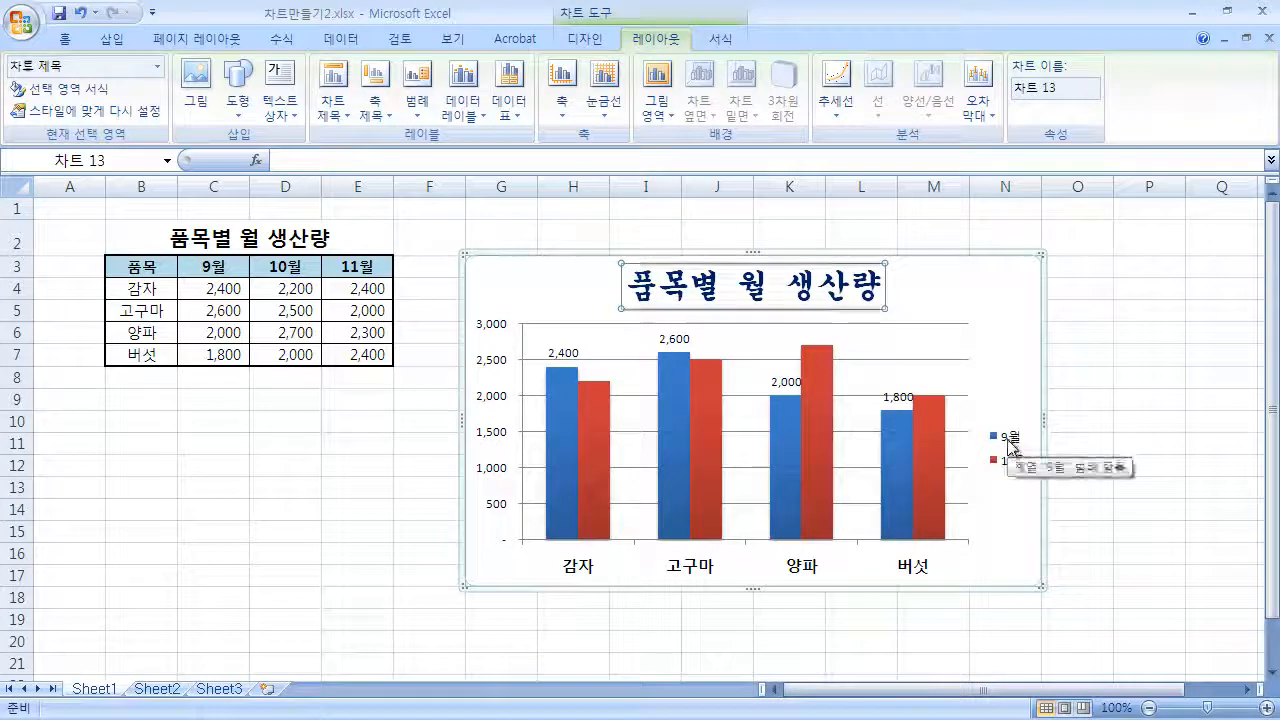
left_click(1015, 447)
right_click(1016, 447)
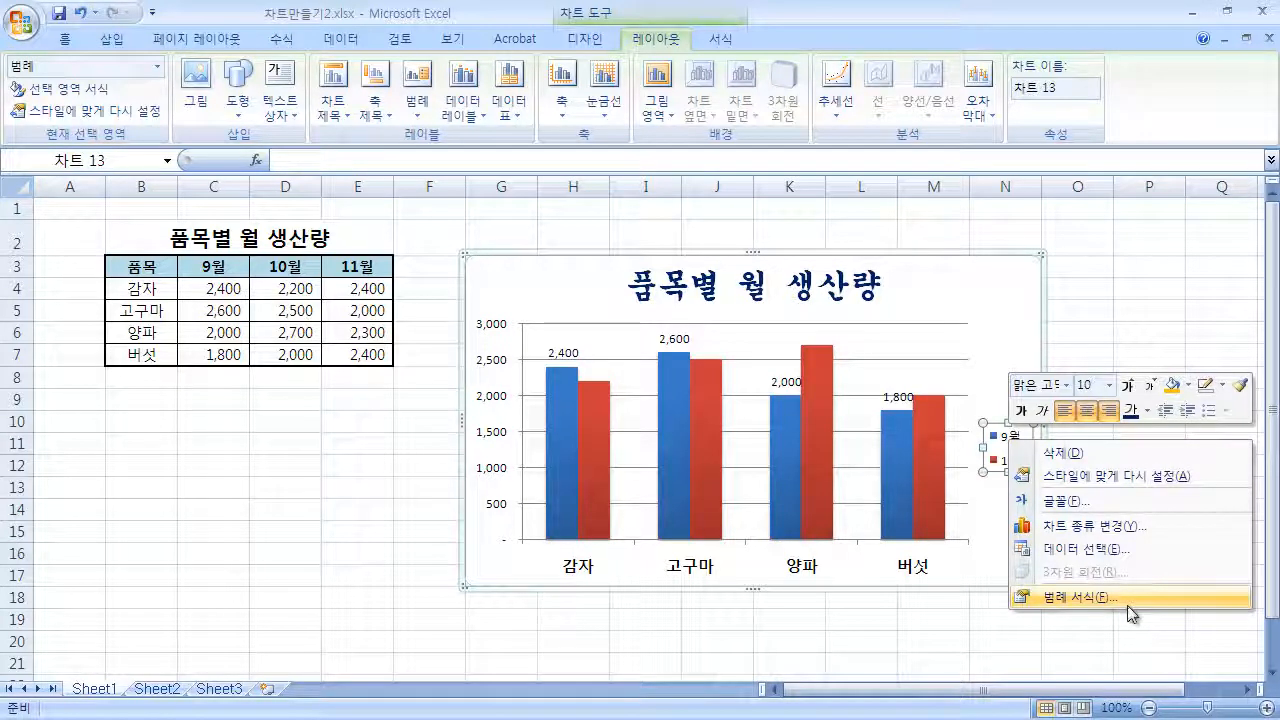
left_click(1117, 272)
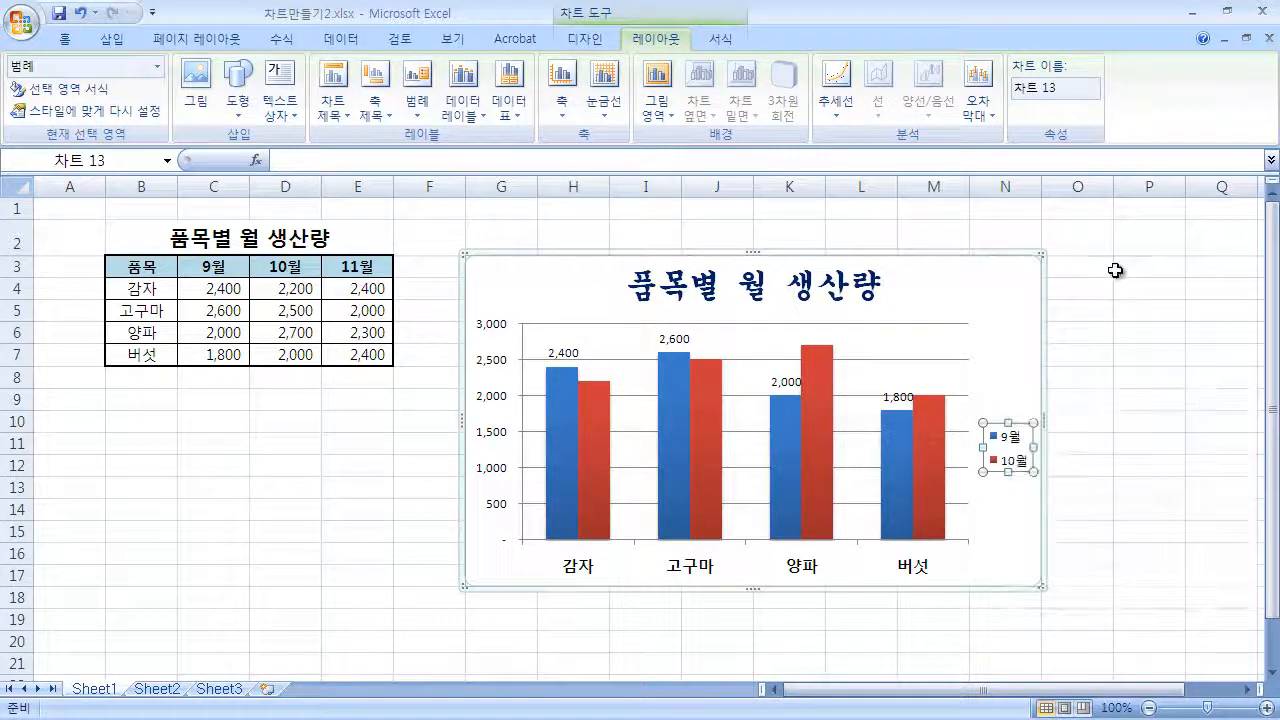
Remove the data labels from the whole chart
left_click(968, 294)
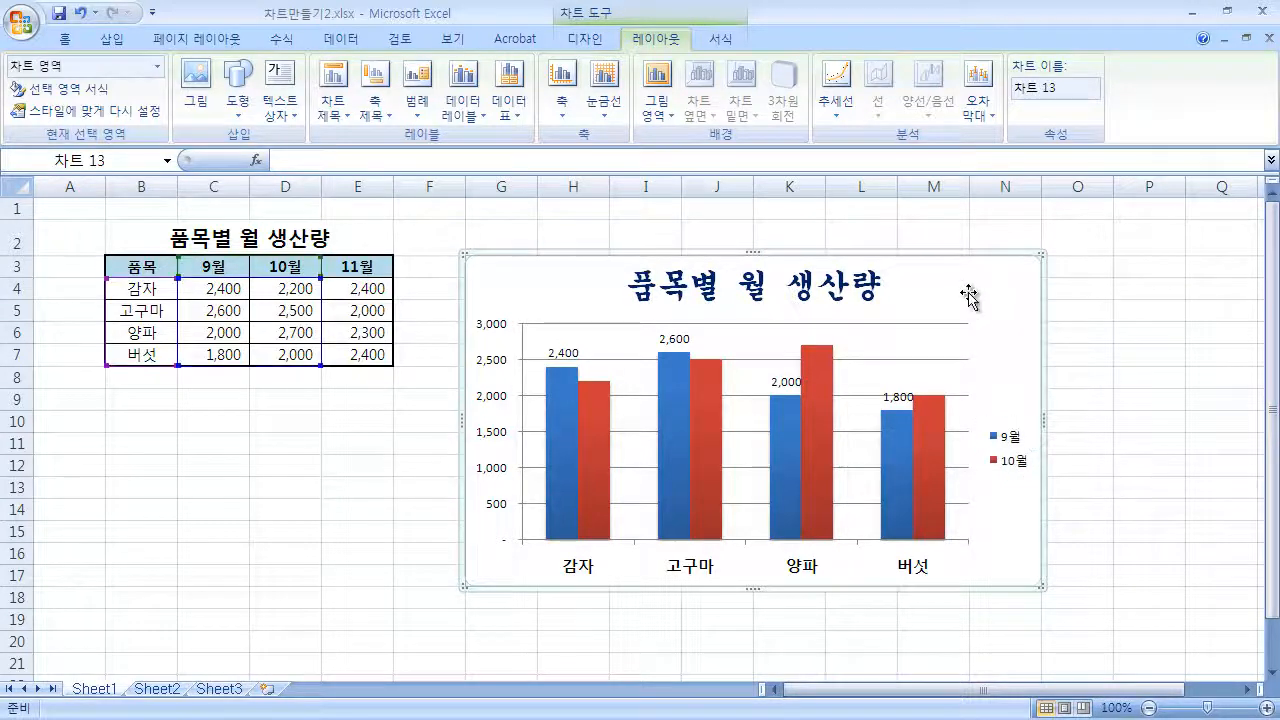
left_click(467, 115)
left_click(555, 165)
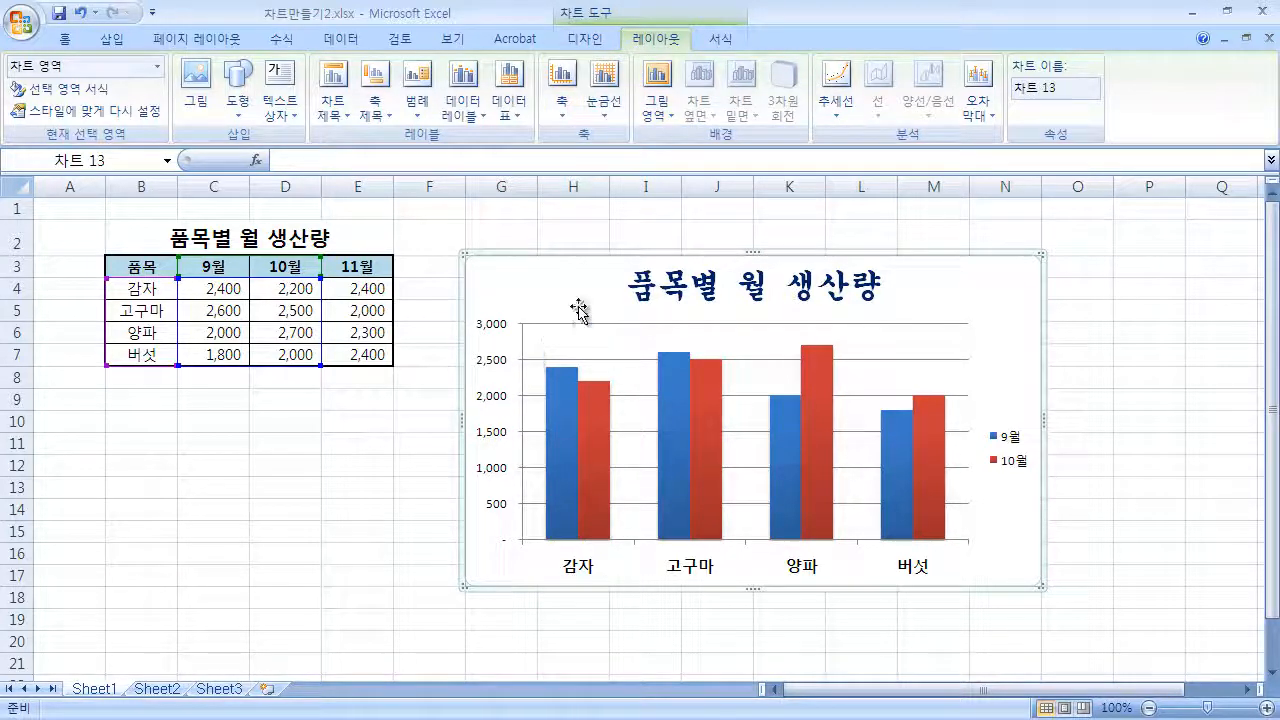
left_click(632, 338)
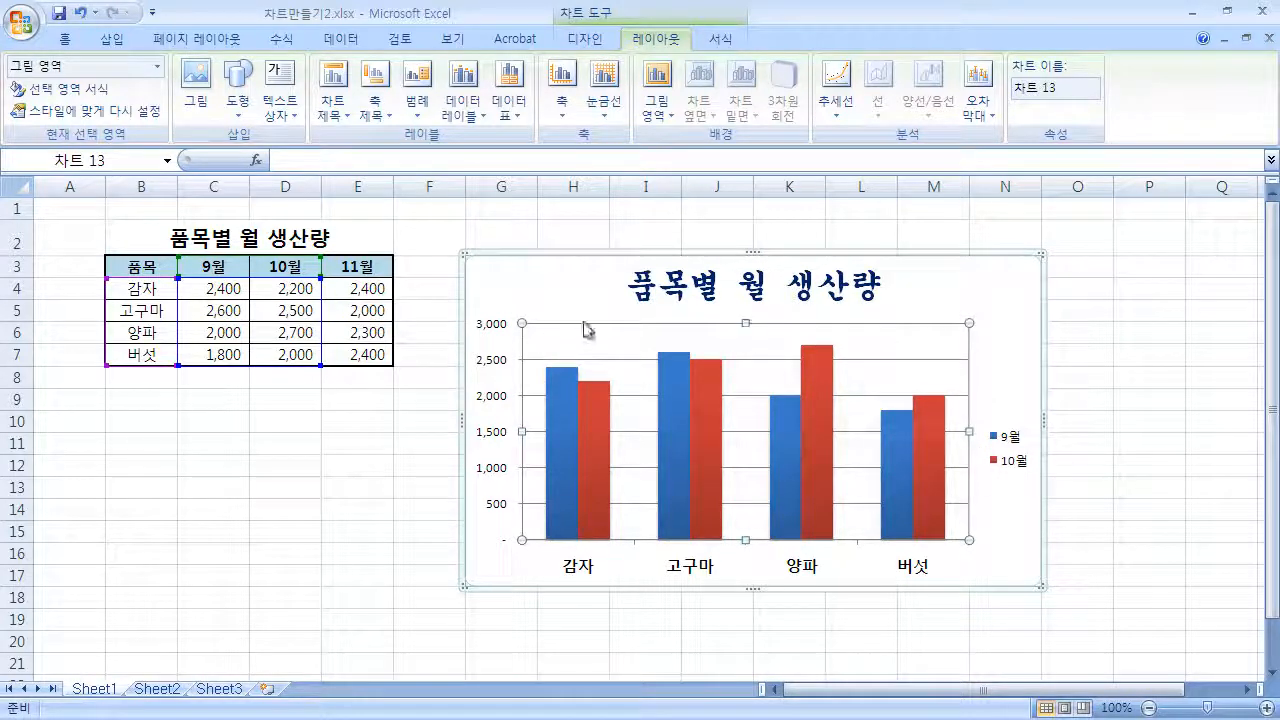
left_click(1120, 637)
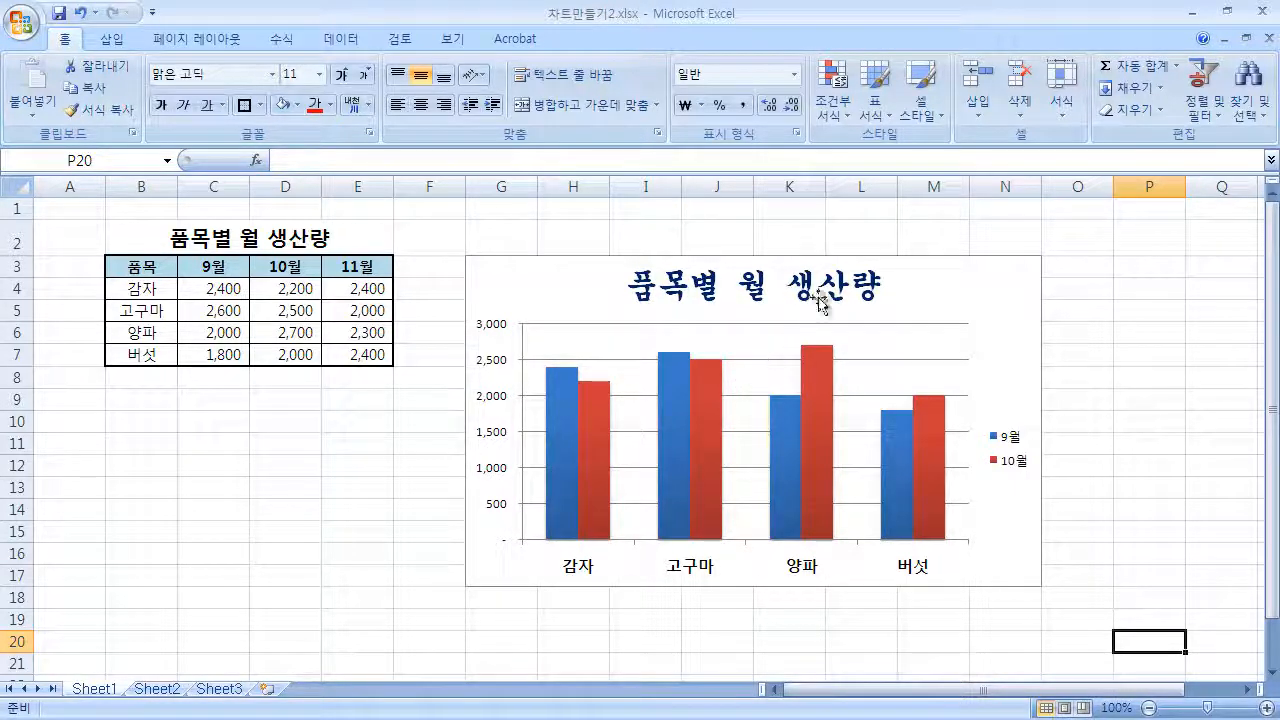
Show the chart's plot area with the default color fill
left_click(944, 345)
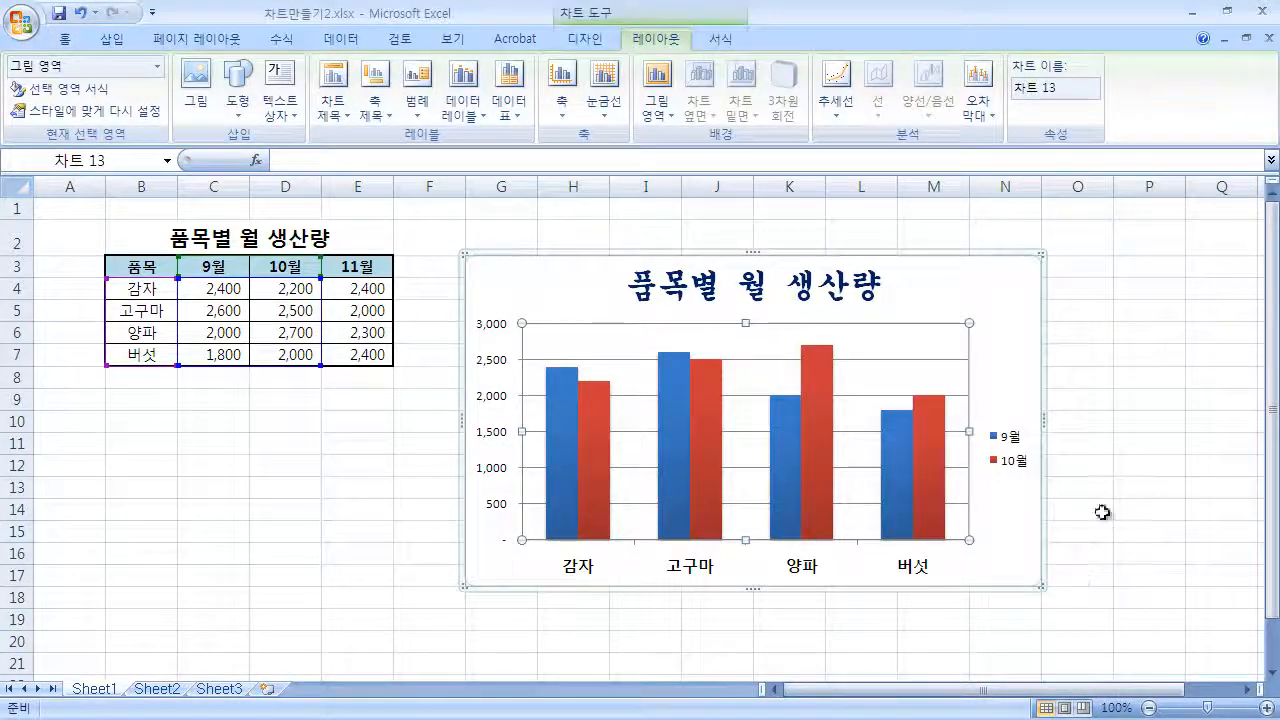
left_click(668, 116)
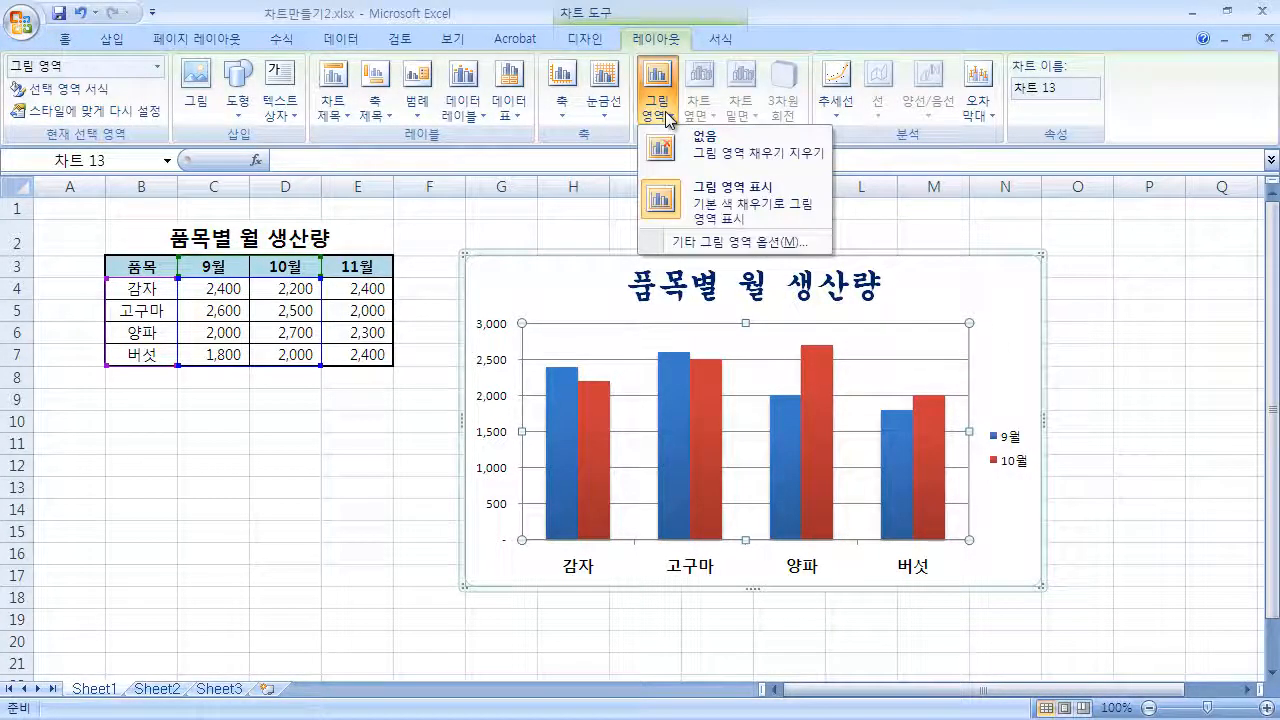
left_click(750, 215)
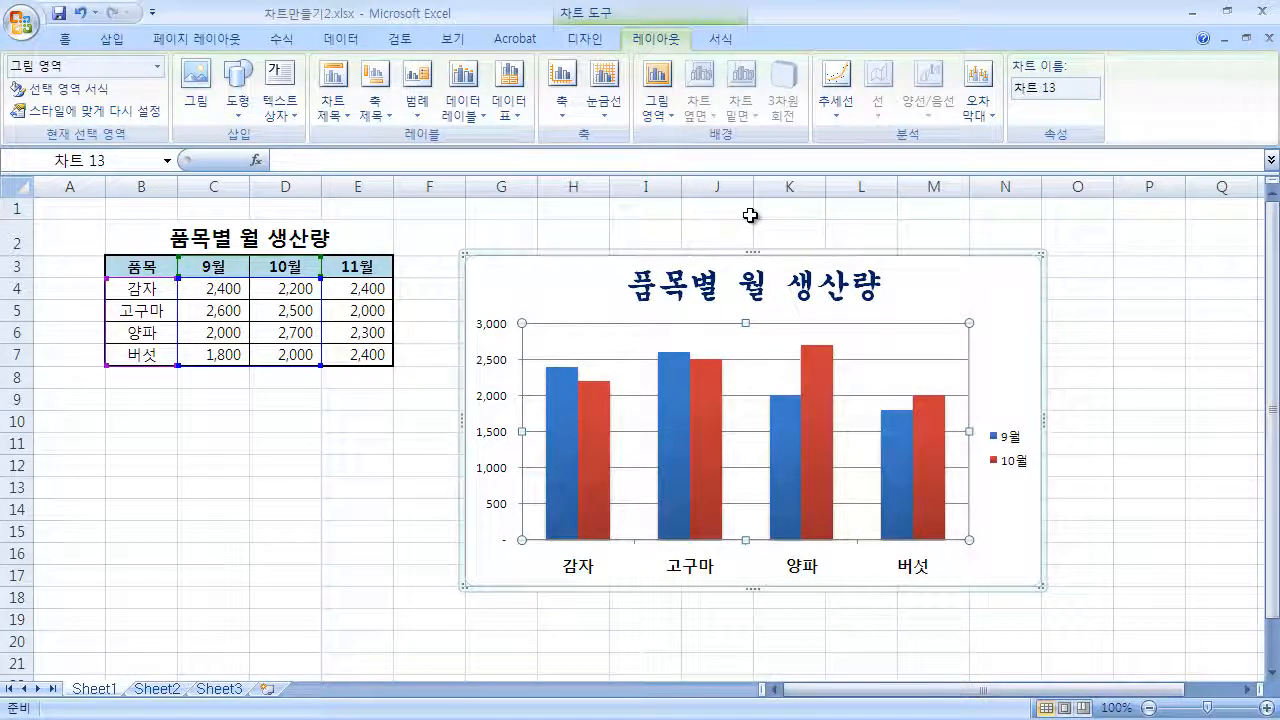
Fill the chart's plot area with a solid light gray theme color, after trying no fill
left_click(657, 102)
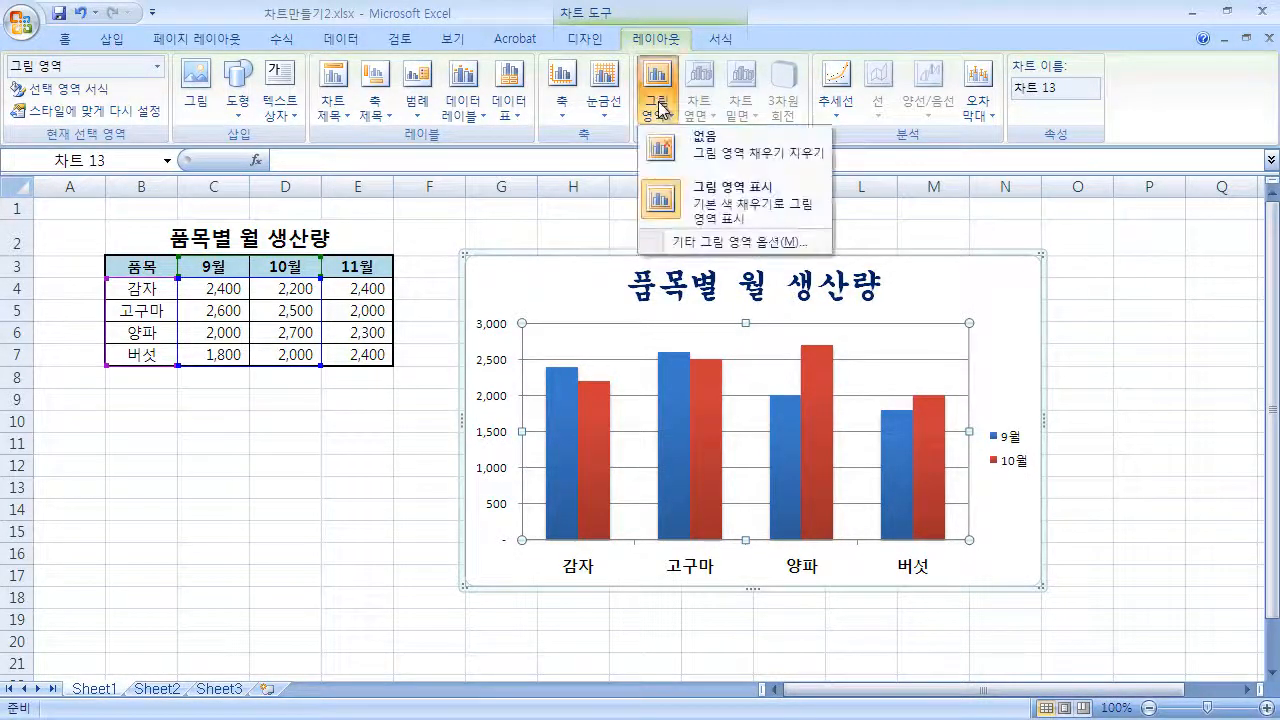
left_click(760, 242)
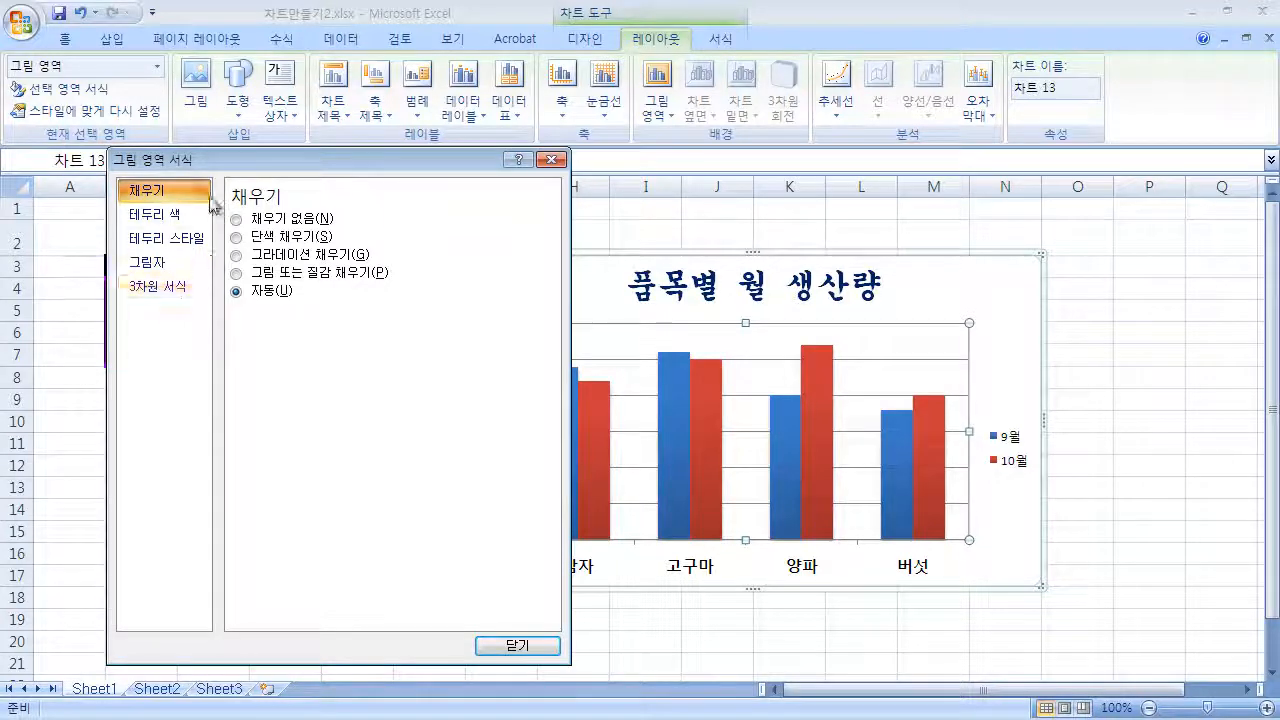
left_click_drag(230, 160, 213, 127)
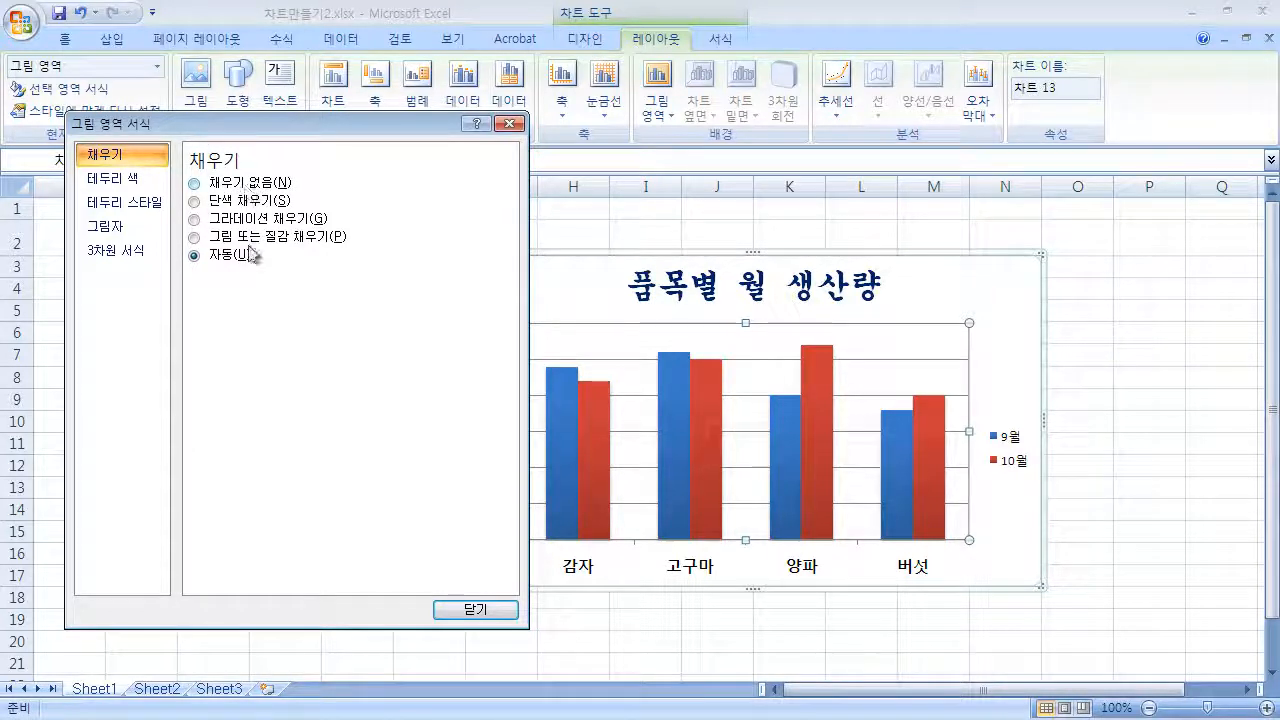
left_click(268, 184)
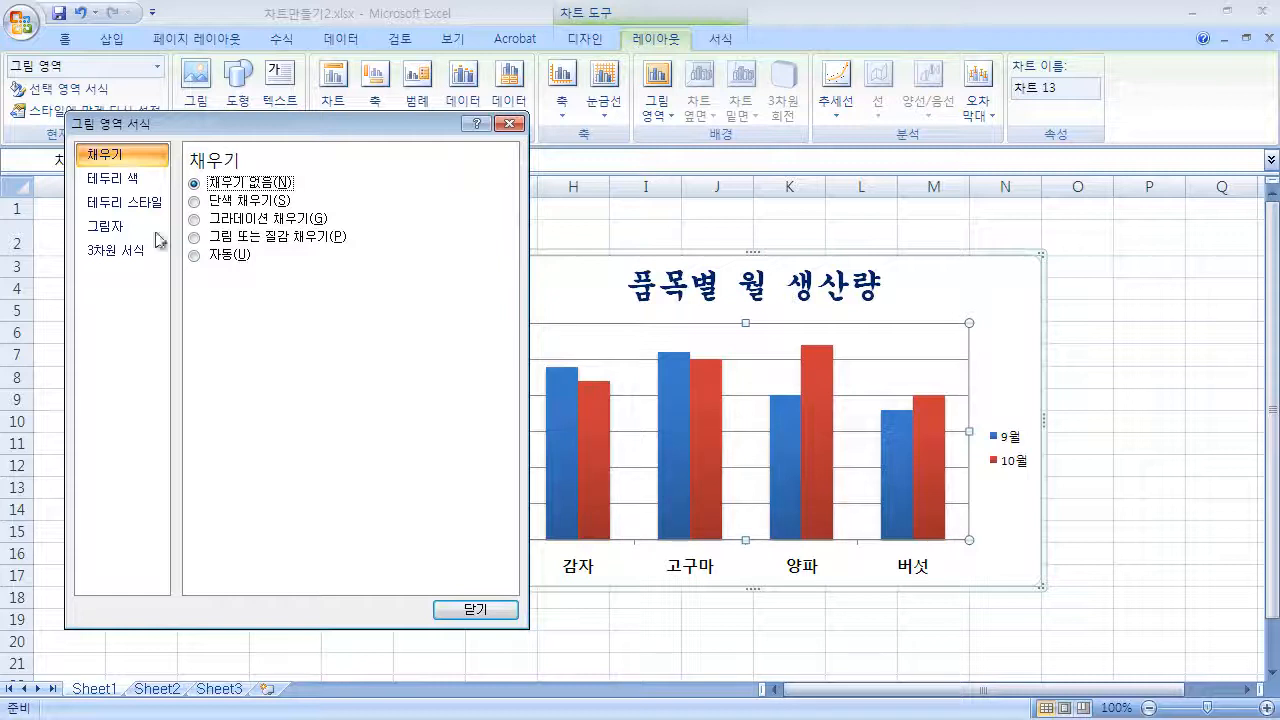
left_click(204, 205)
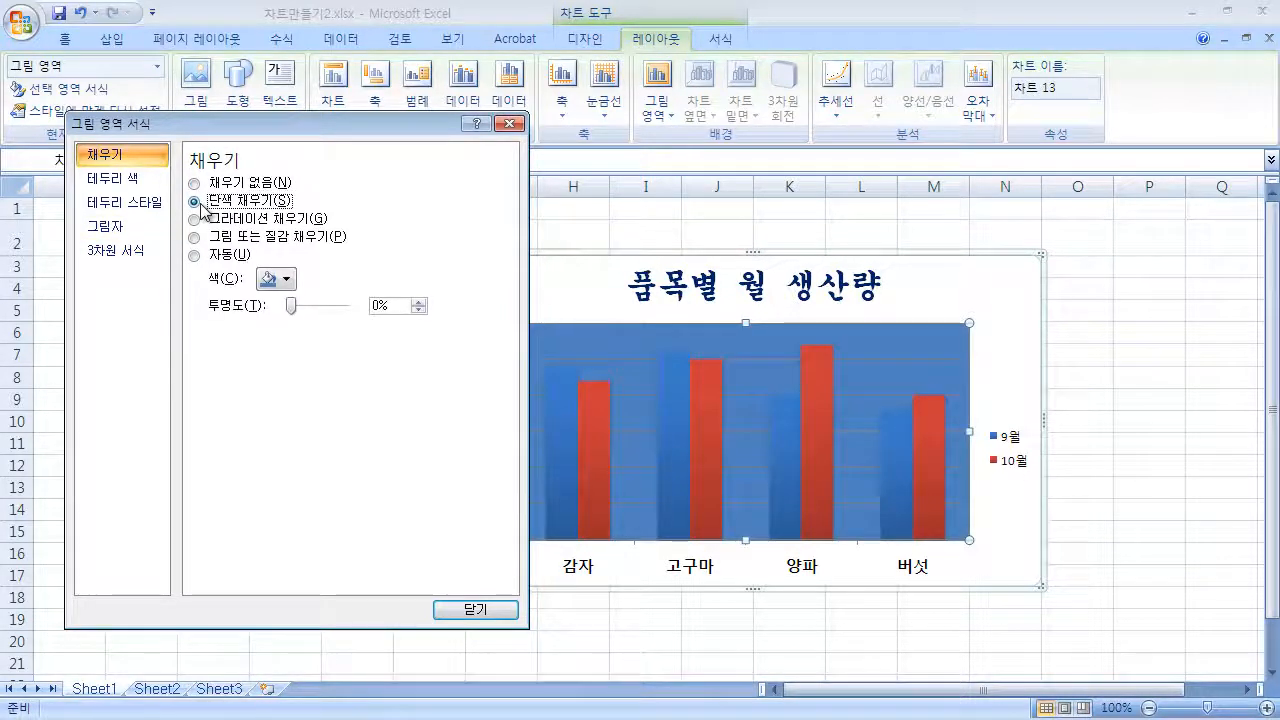
left_click(289, 281)
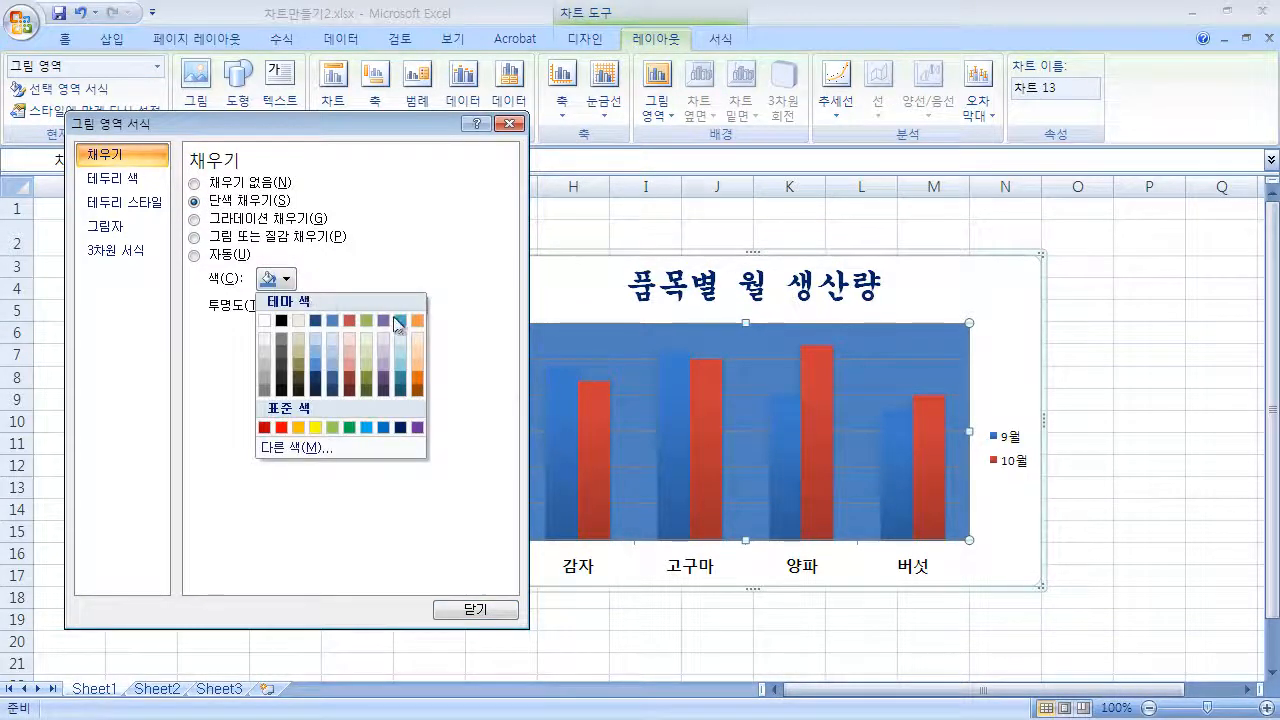
left_click(264, 350)
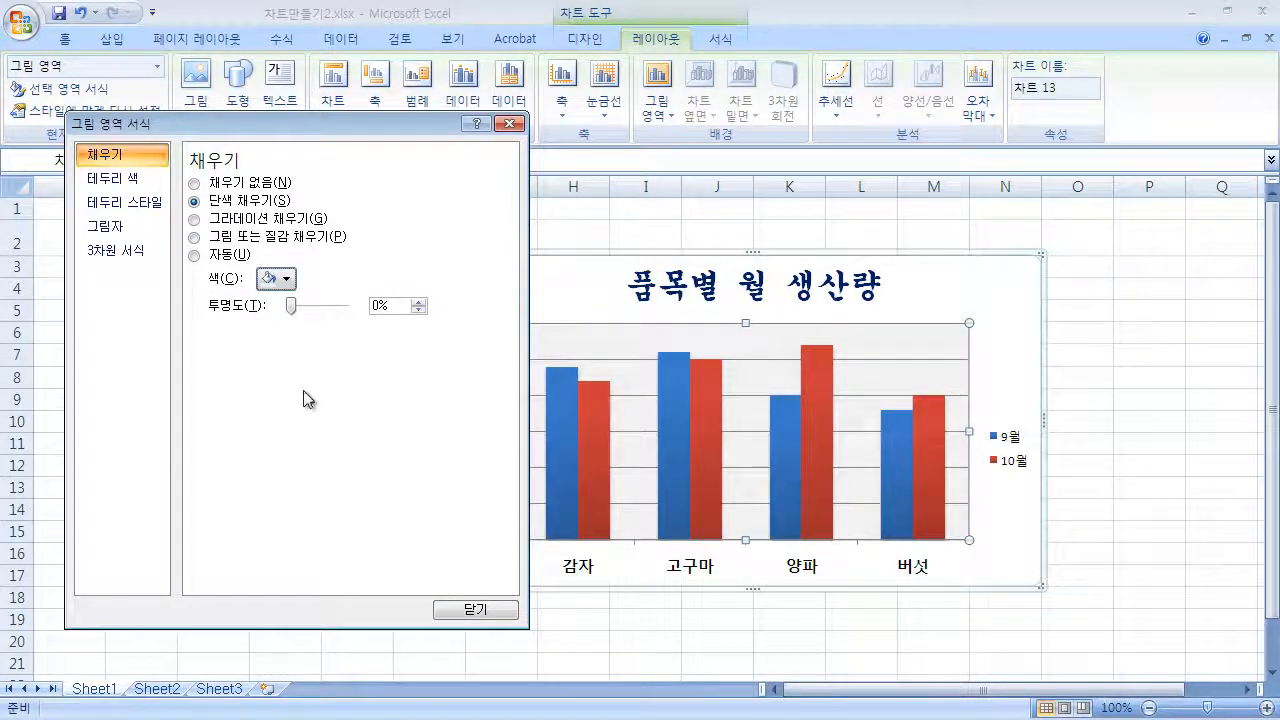
Try dark olive, light beige, light gray and light pink theme colors as the plot area's solid fill
left_click(284, 280)
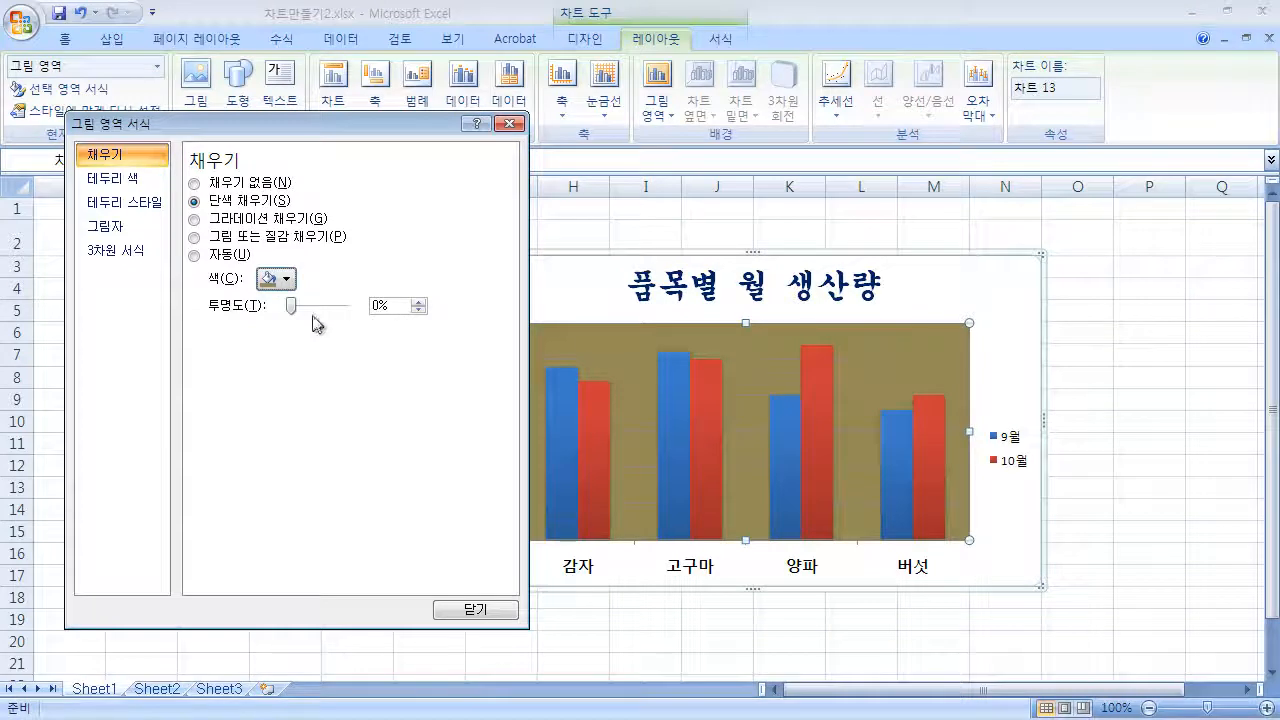
mouse_move(295, 309)
left_mouse_down()
mouse_move(349, 320)
mouse_move(274, 323)
left_mouse_up()
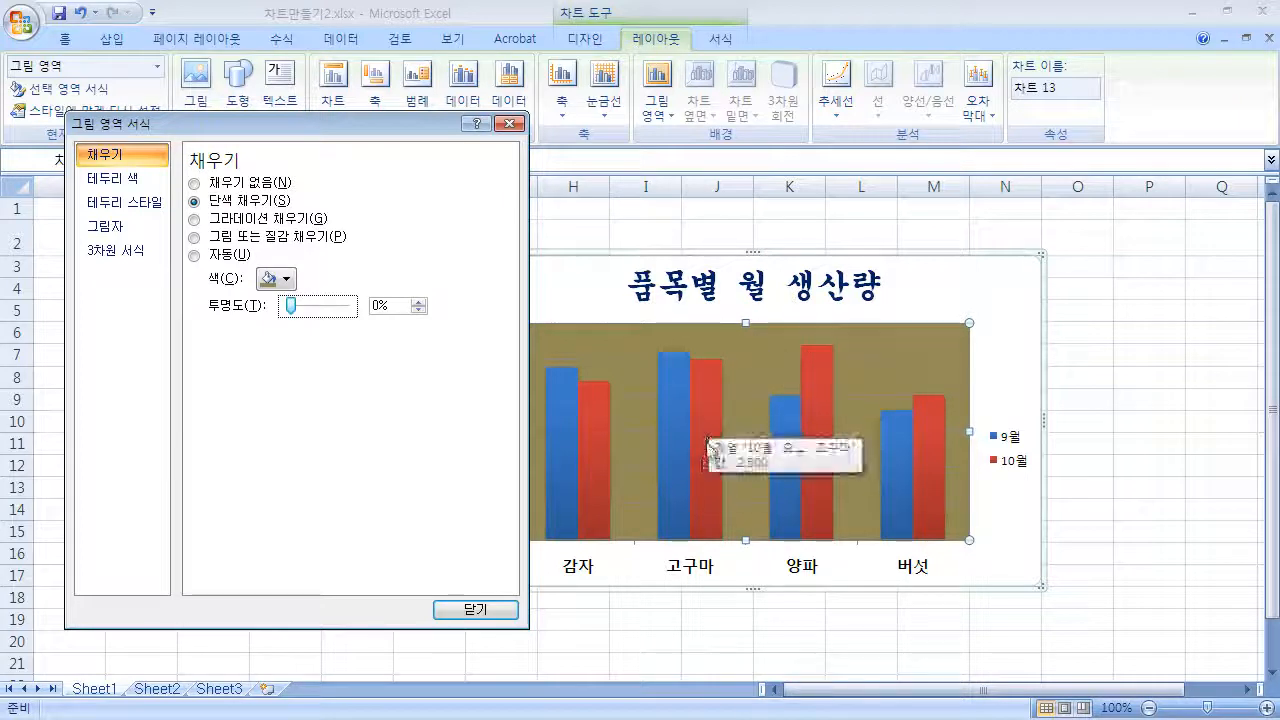
left_click(287, 280)
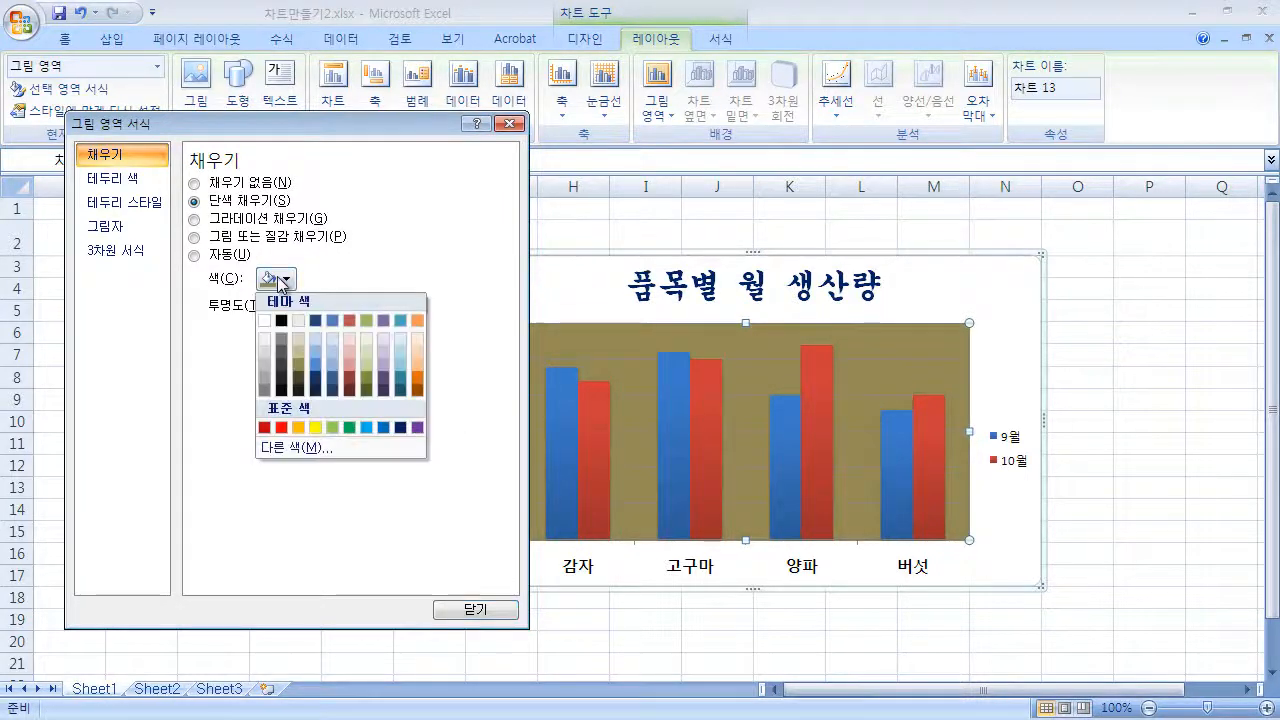
left_click(299, 321)
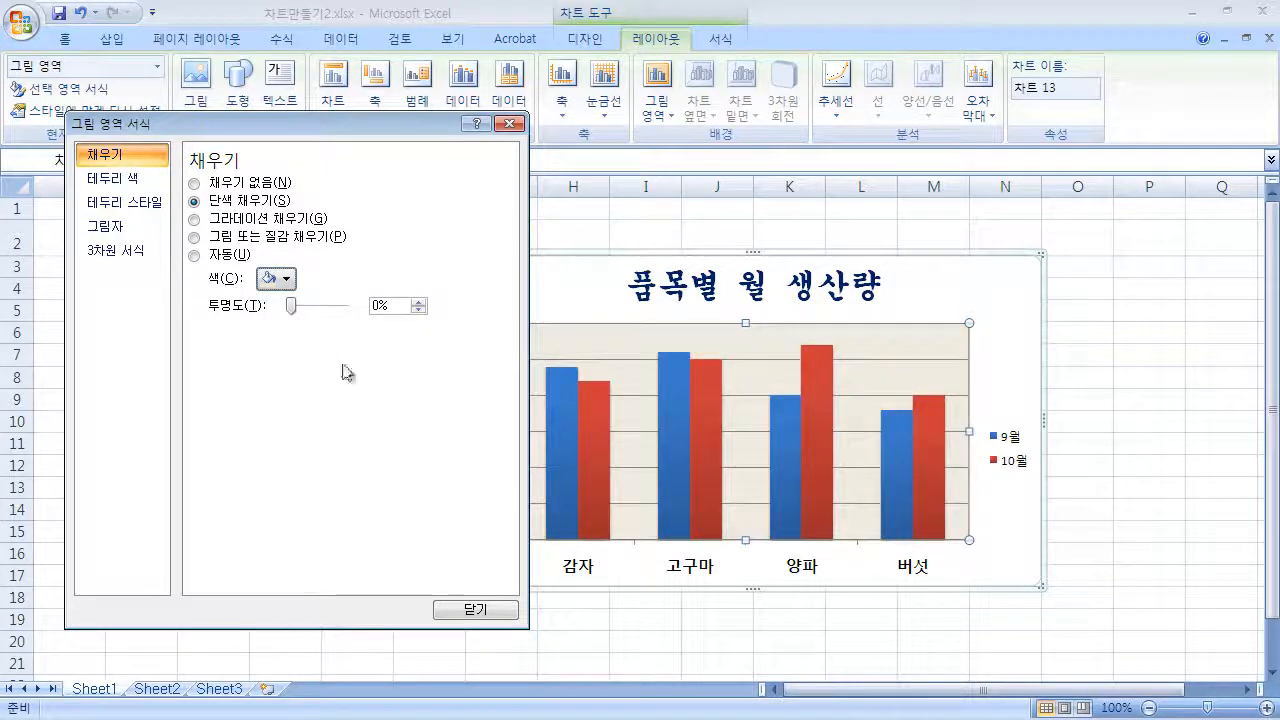
left_click(287, 283)
left_click(272, 352)
left_click(287, 280)
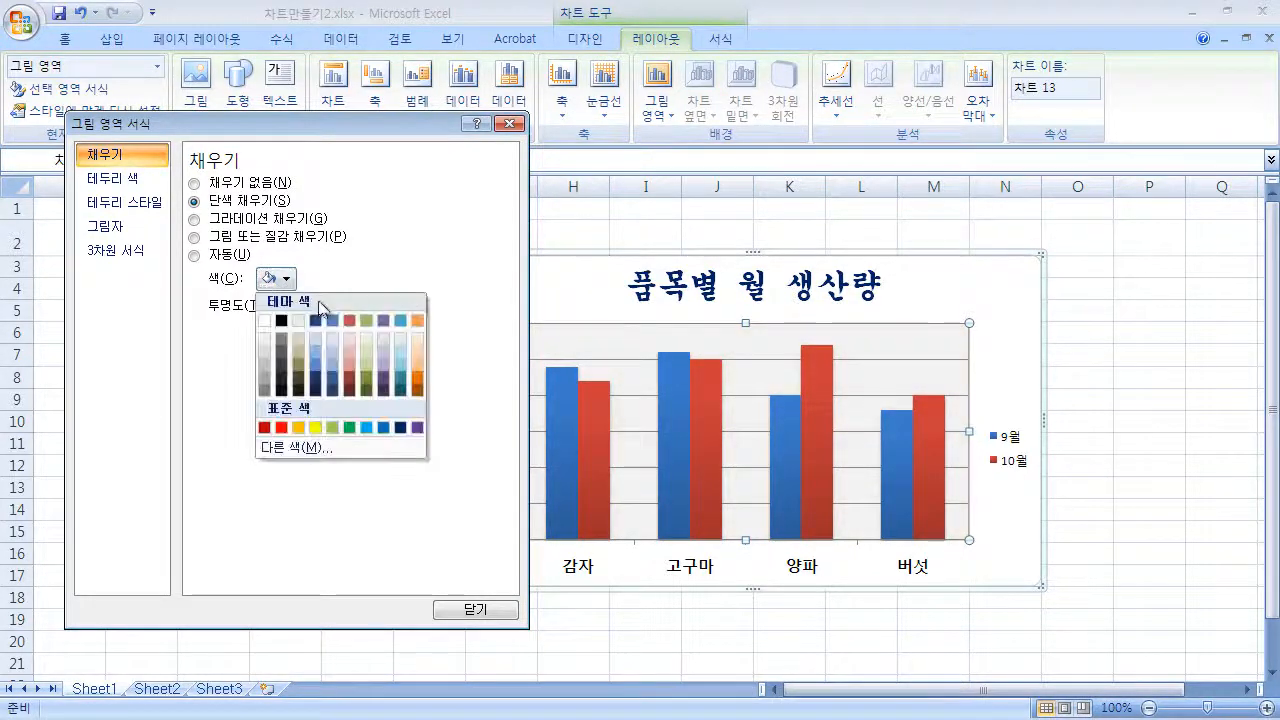
left_click(357, 338)
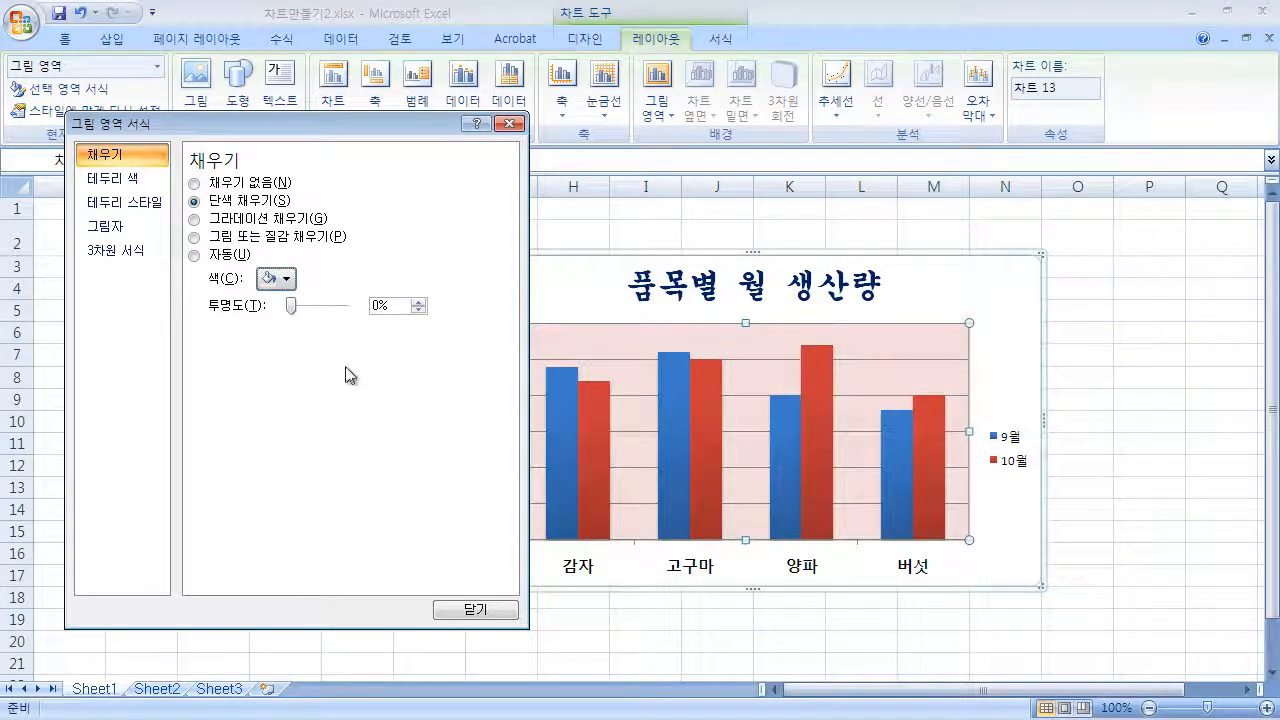
Switch the plot area to a gradient fill with the 새벽 preset colors
left_click(196, 220)
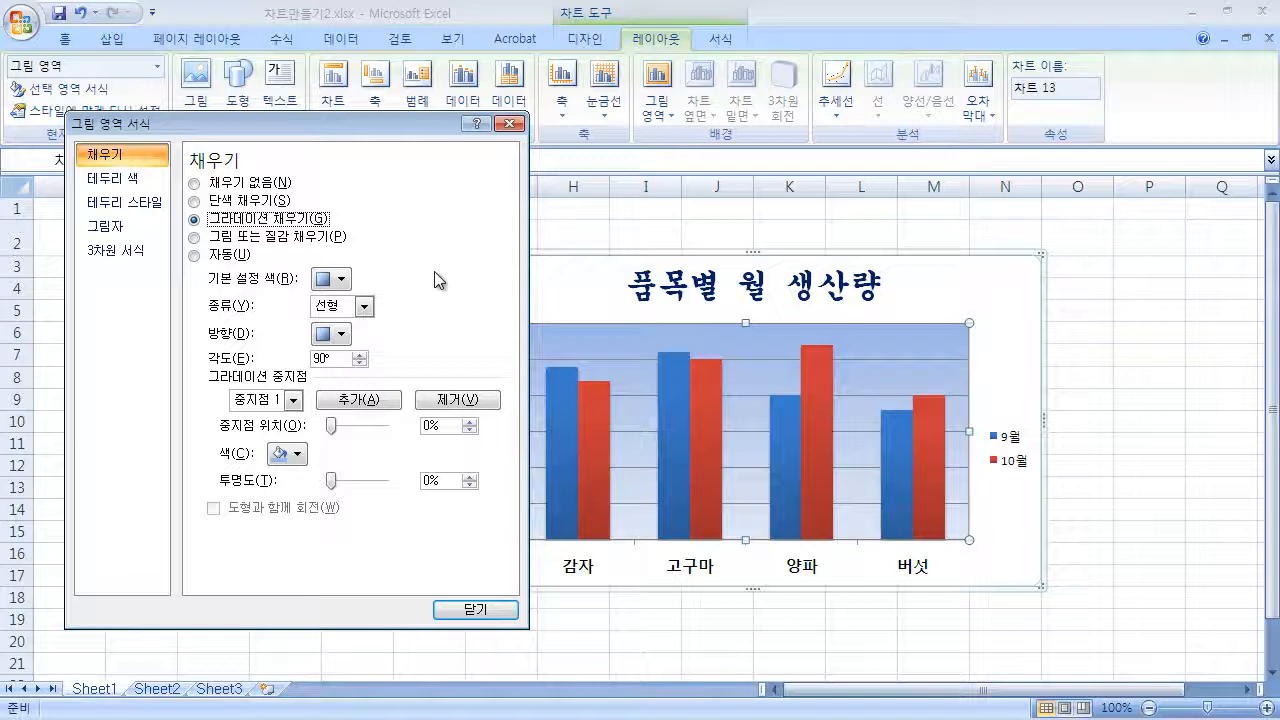
left_click(333, 281)
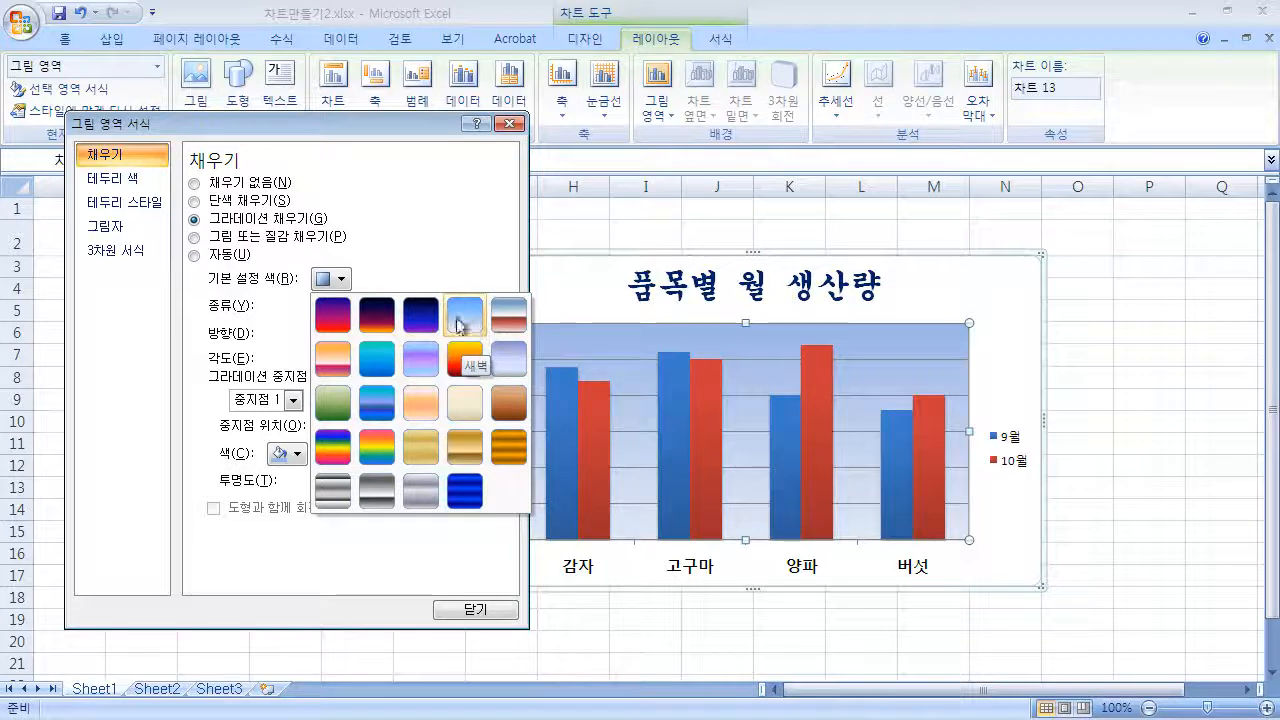
left_click(472, 323)
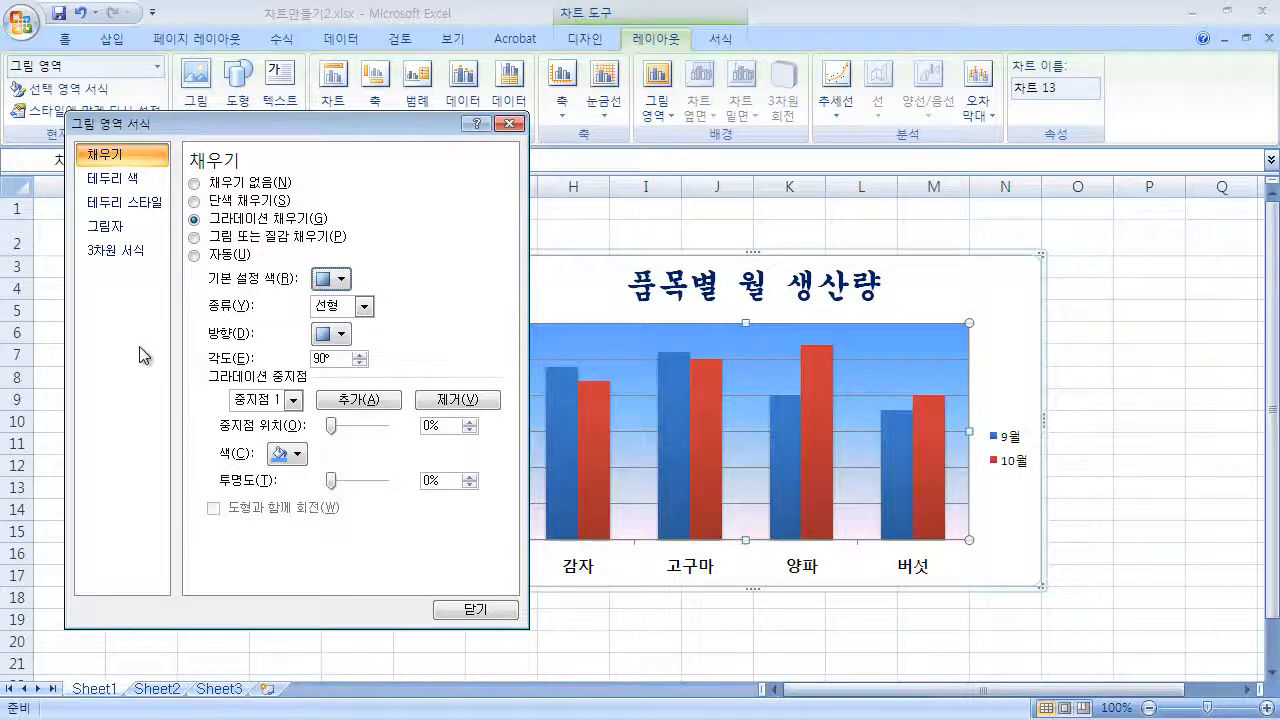
Try the 방사형, 사각형 and 경로형 gradient types on the plot area, and return to 선형
left_click(364, 306)
left_click(366, 344)
left_click(364, 306)
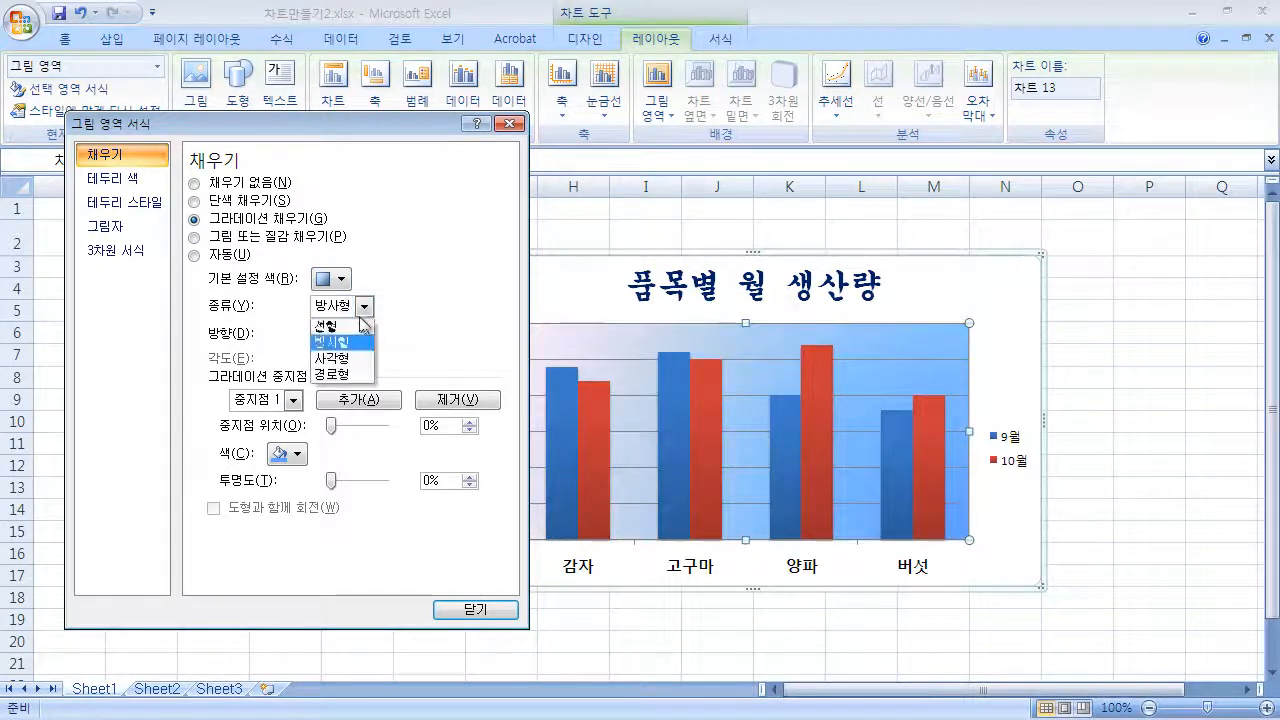
left_click(354, 358)
left_click(364, 306)
left_click(358, 372)
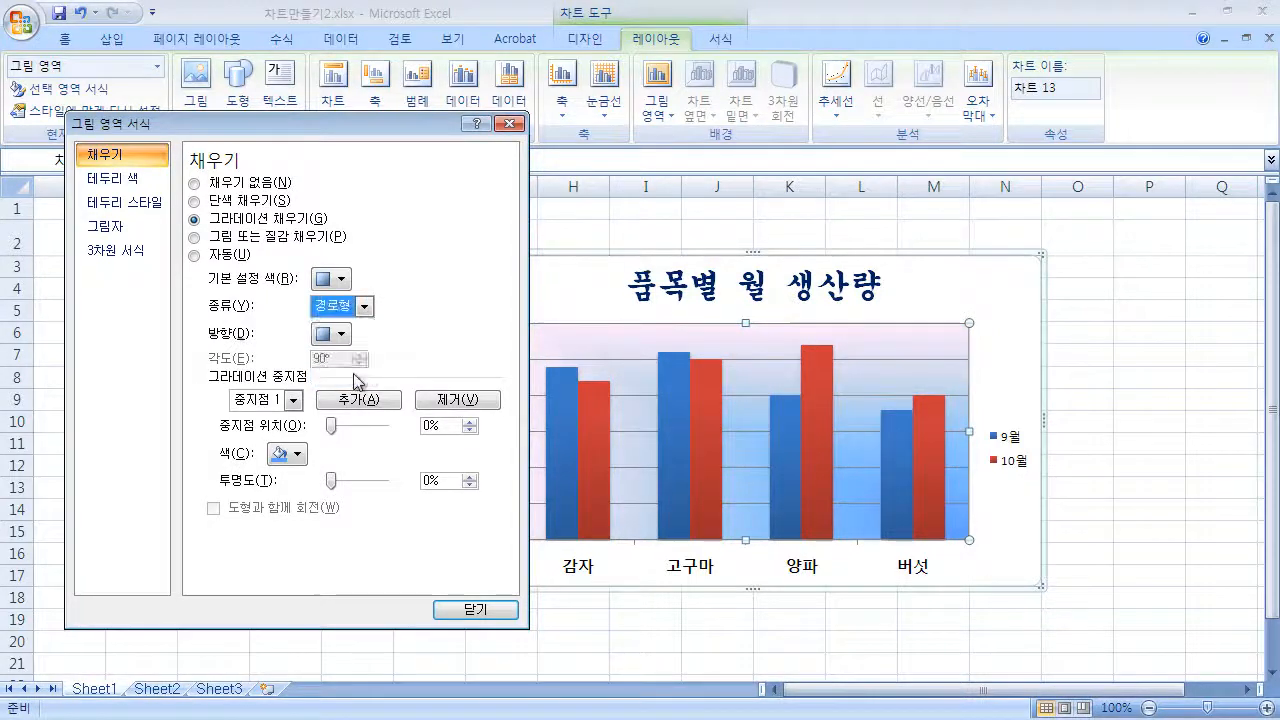
left_click(366, 308)
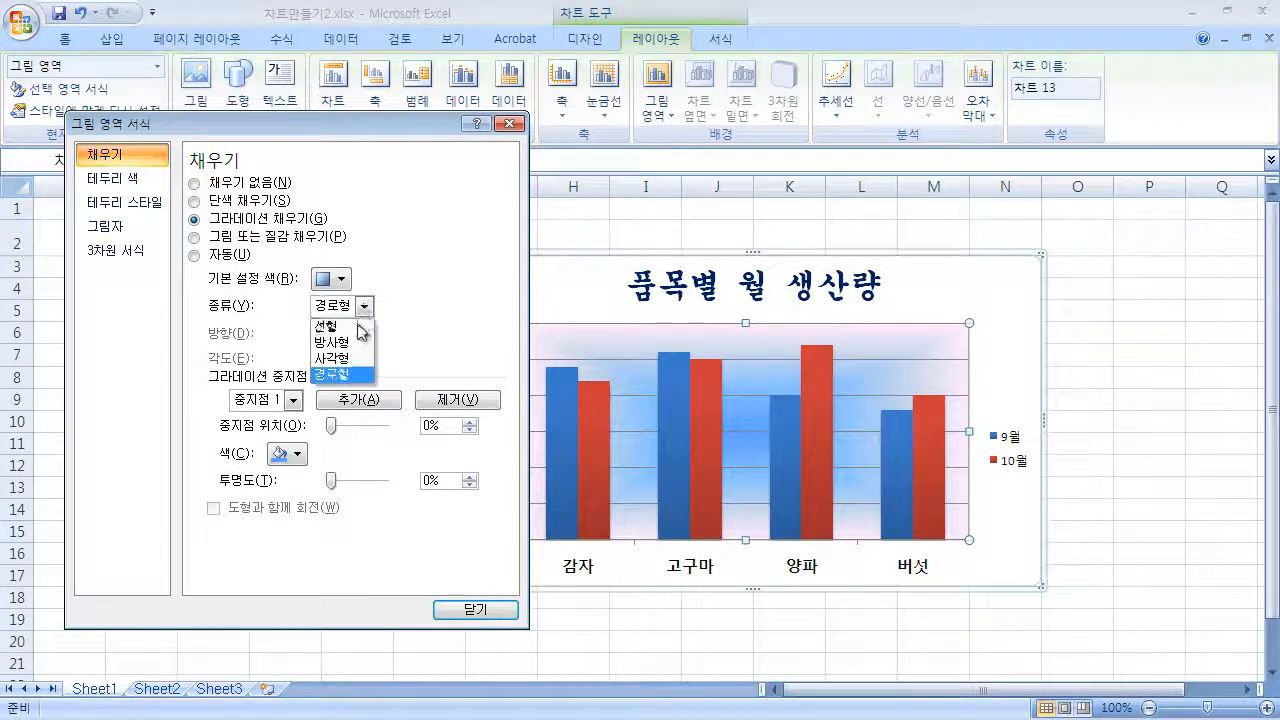
left_click(359, 327)
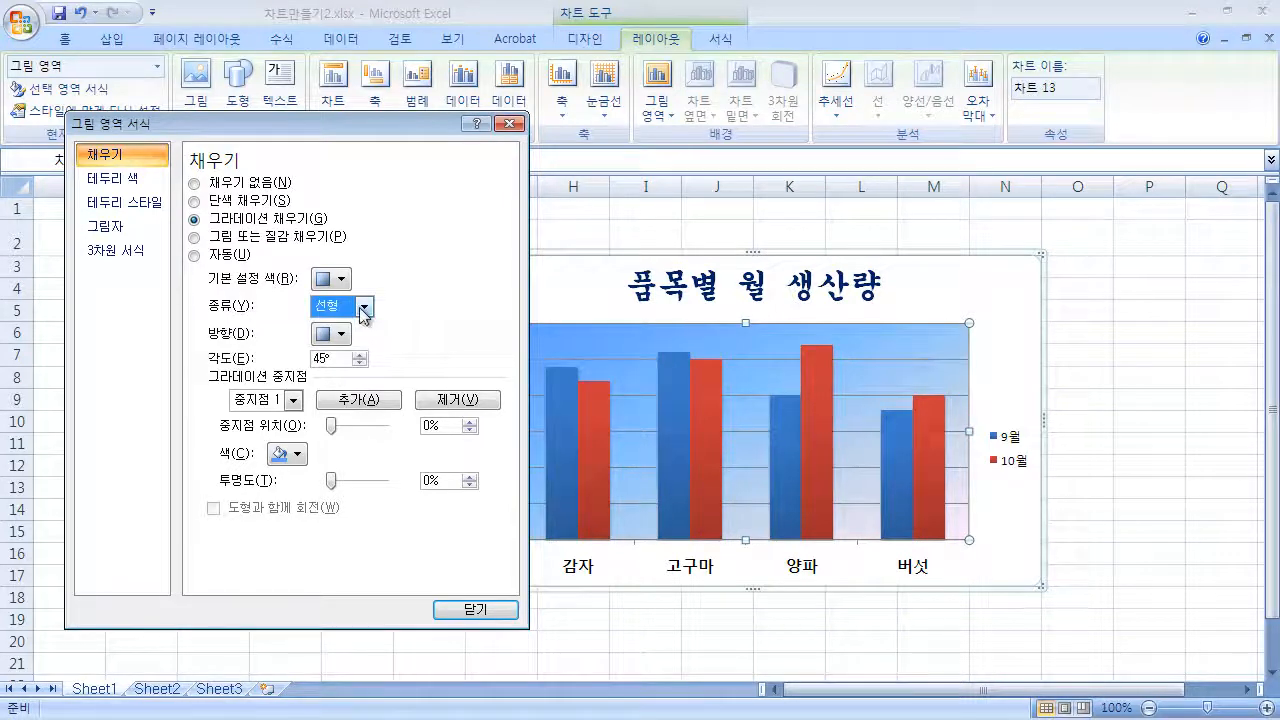
Set the plot area's linear gradient to the 135° diagonal direction, after trying downward, upward and horizontal directions
left_click(334, 334)
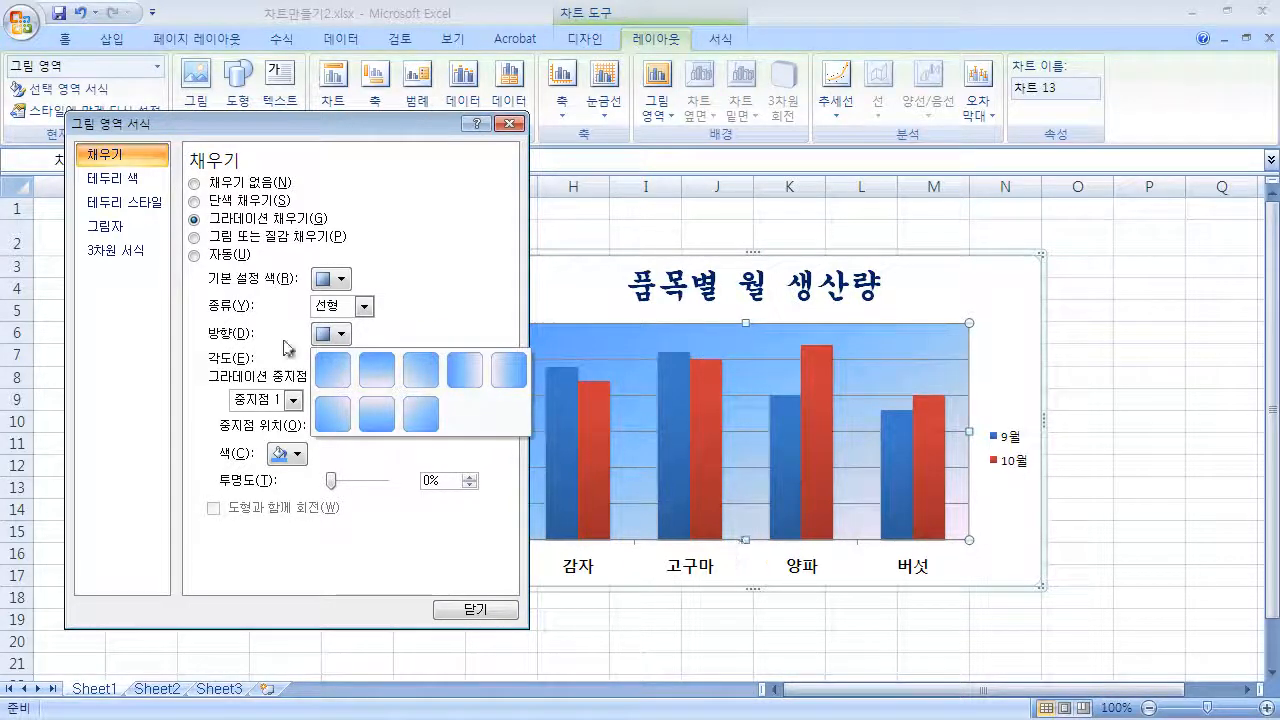
left_click(376, 371)
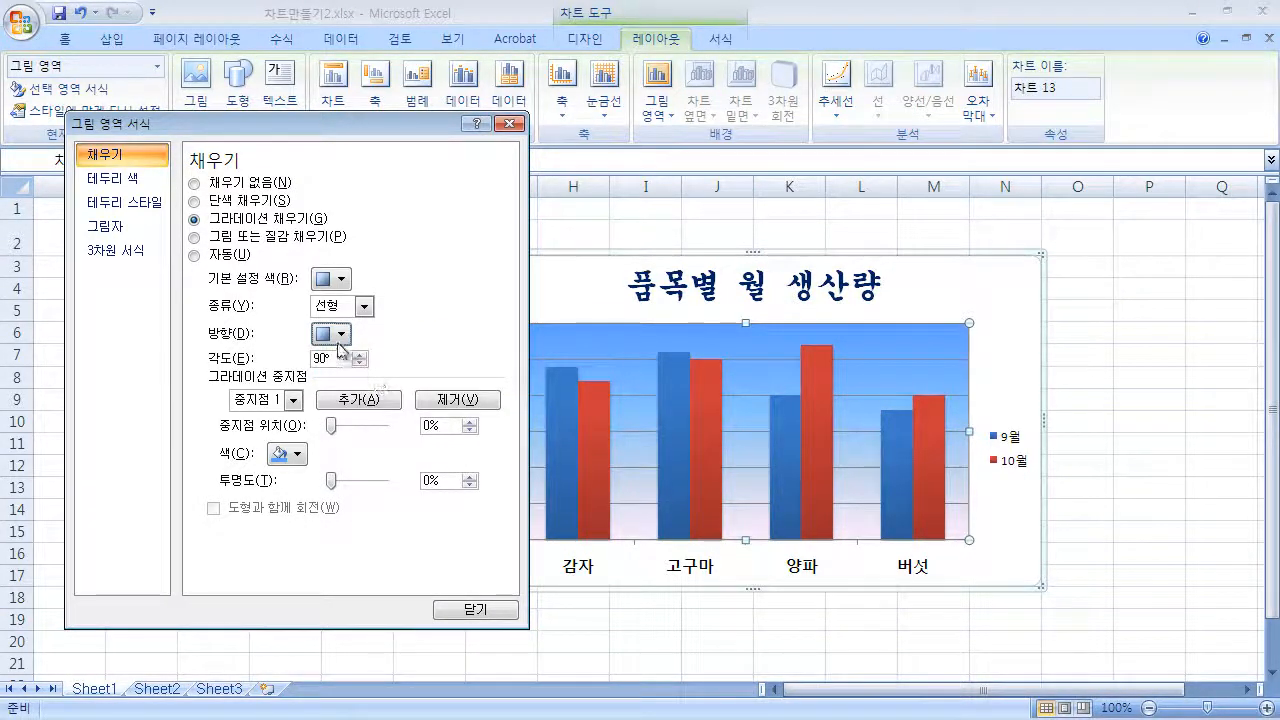
left_click(339, 342)
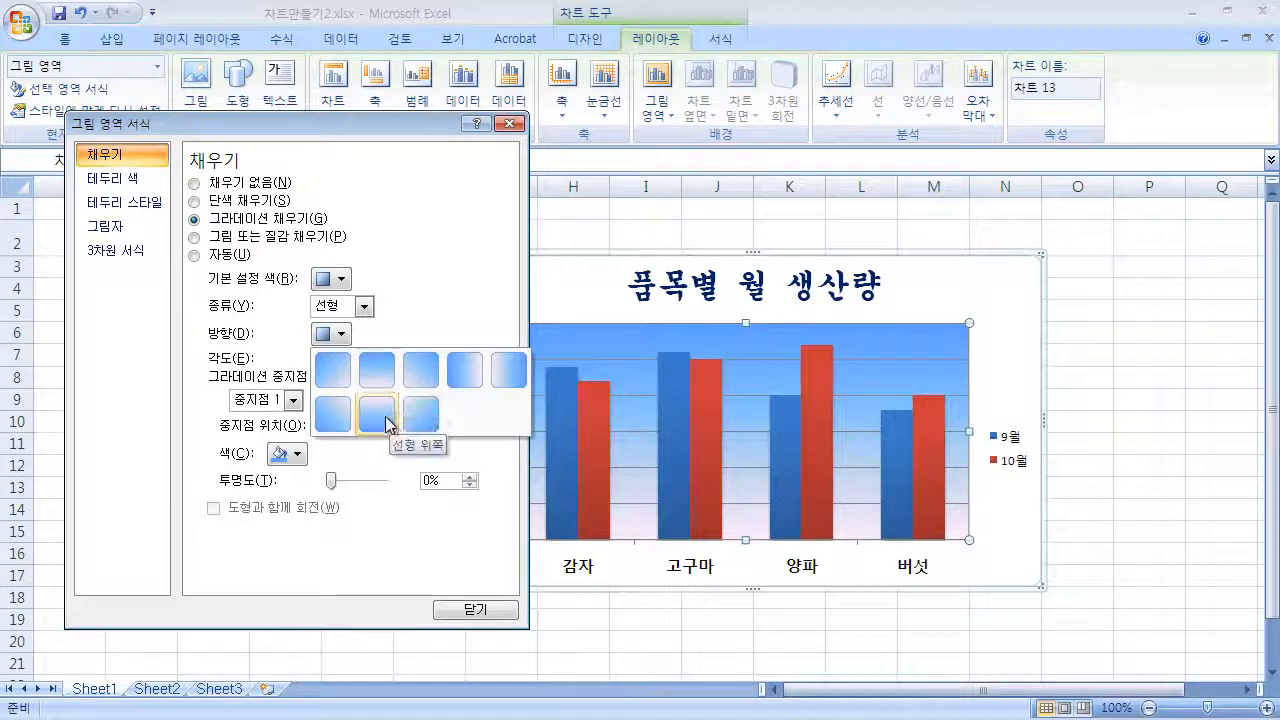
left_click(387, 422)
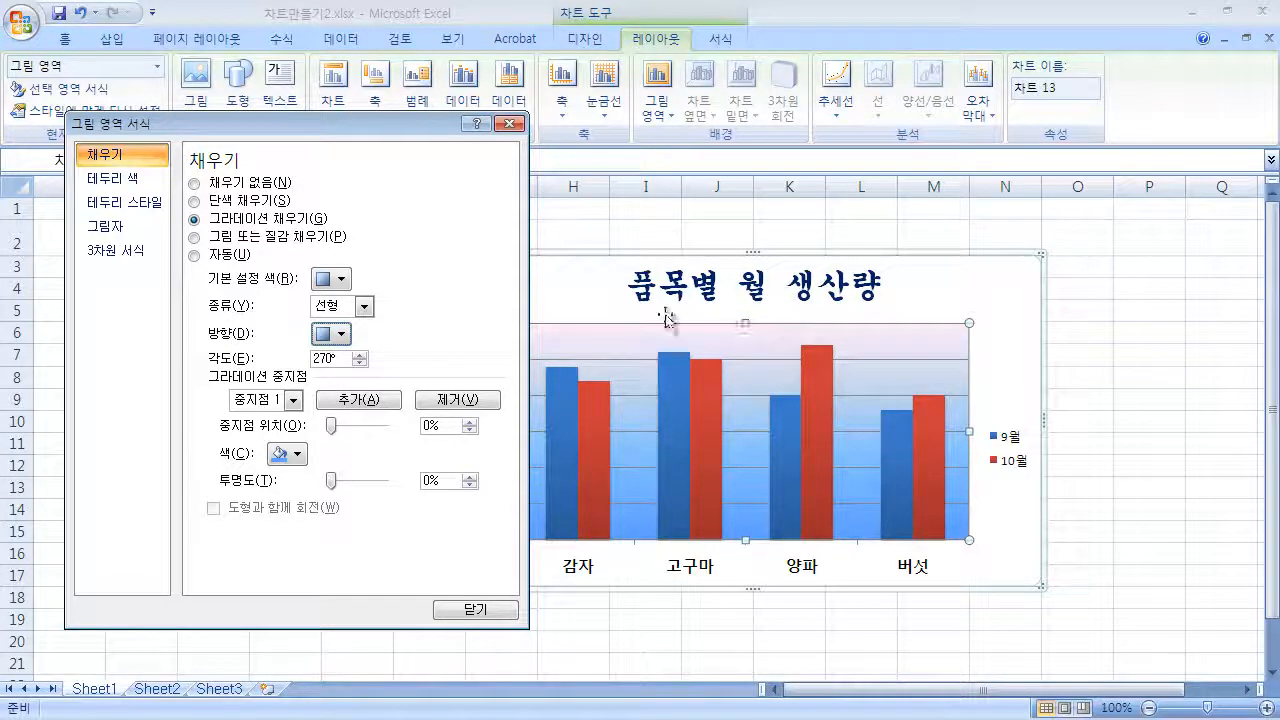
left_click(340, 334)
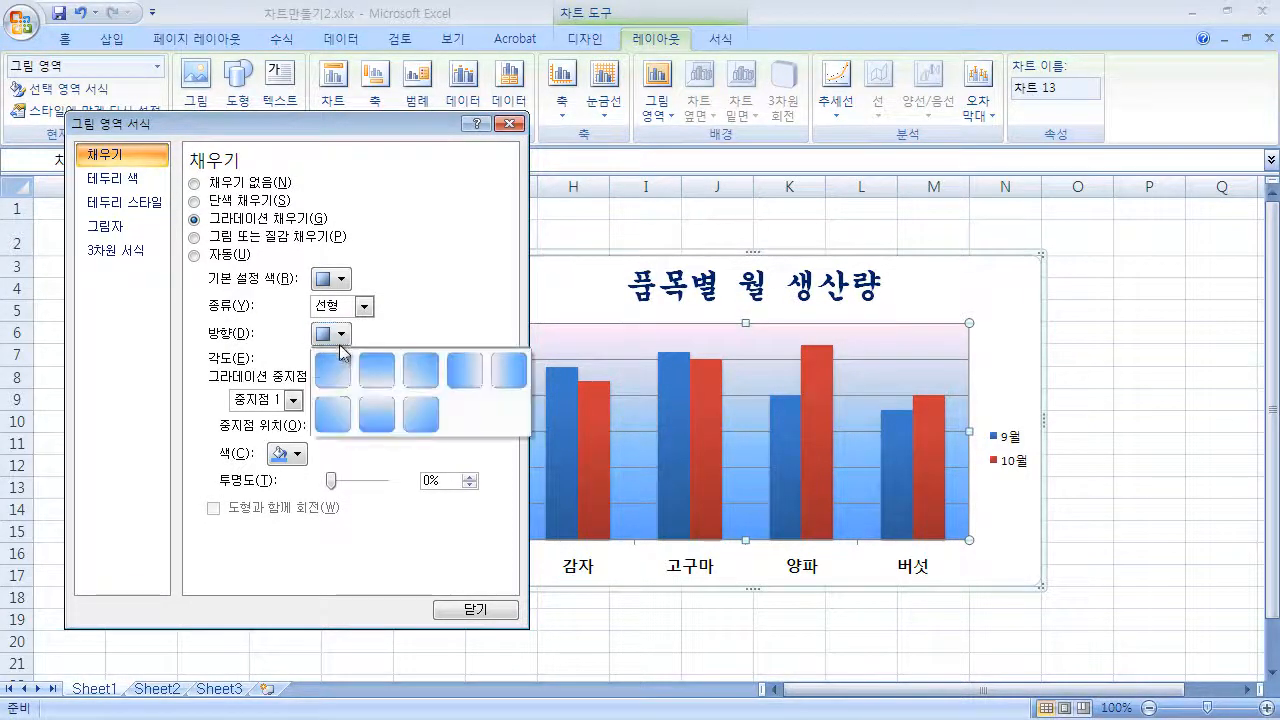
left_click(471, 373)
left_click(340, 334)
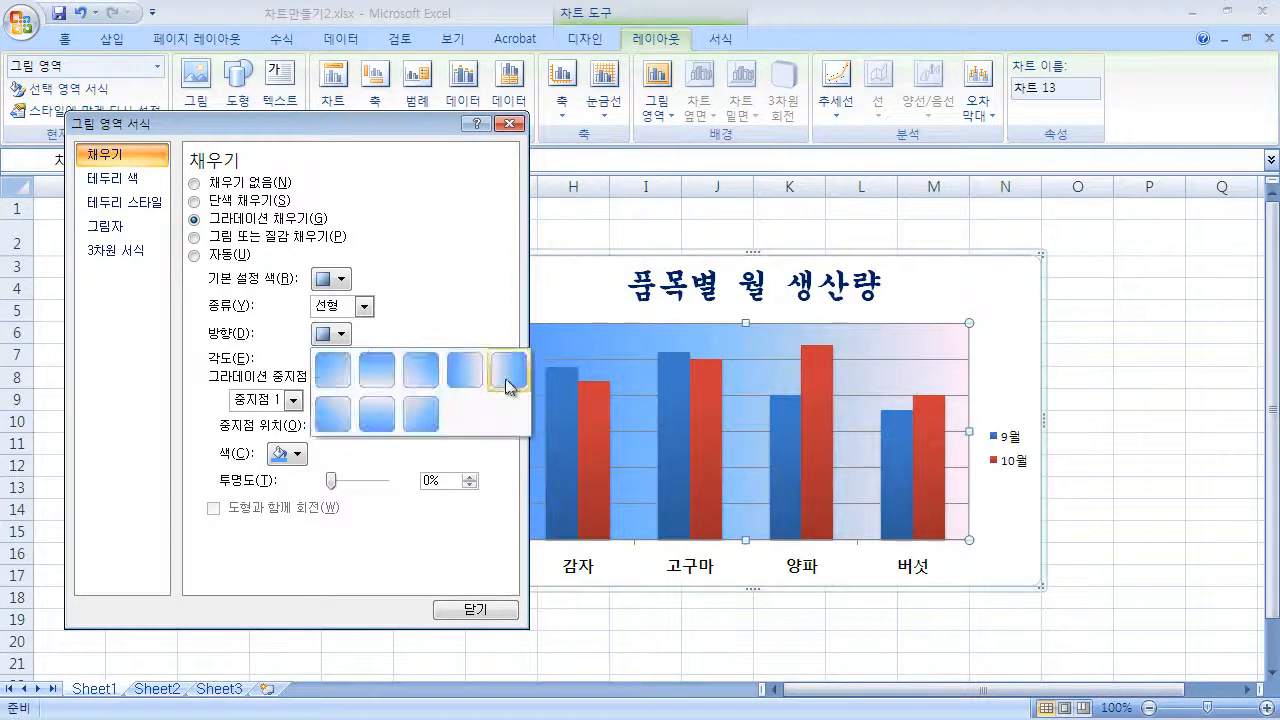
left_click(508, 370)
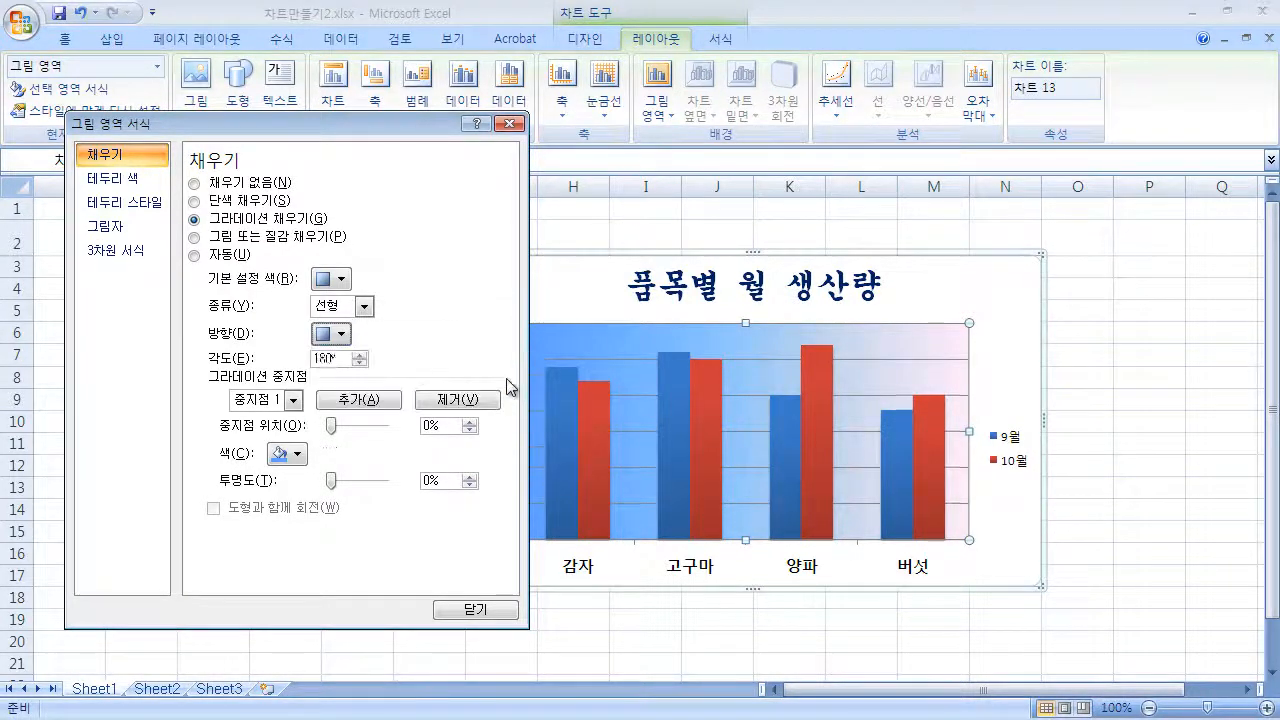
left_click(340, 334)
left_click(421, 372)
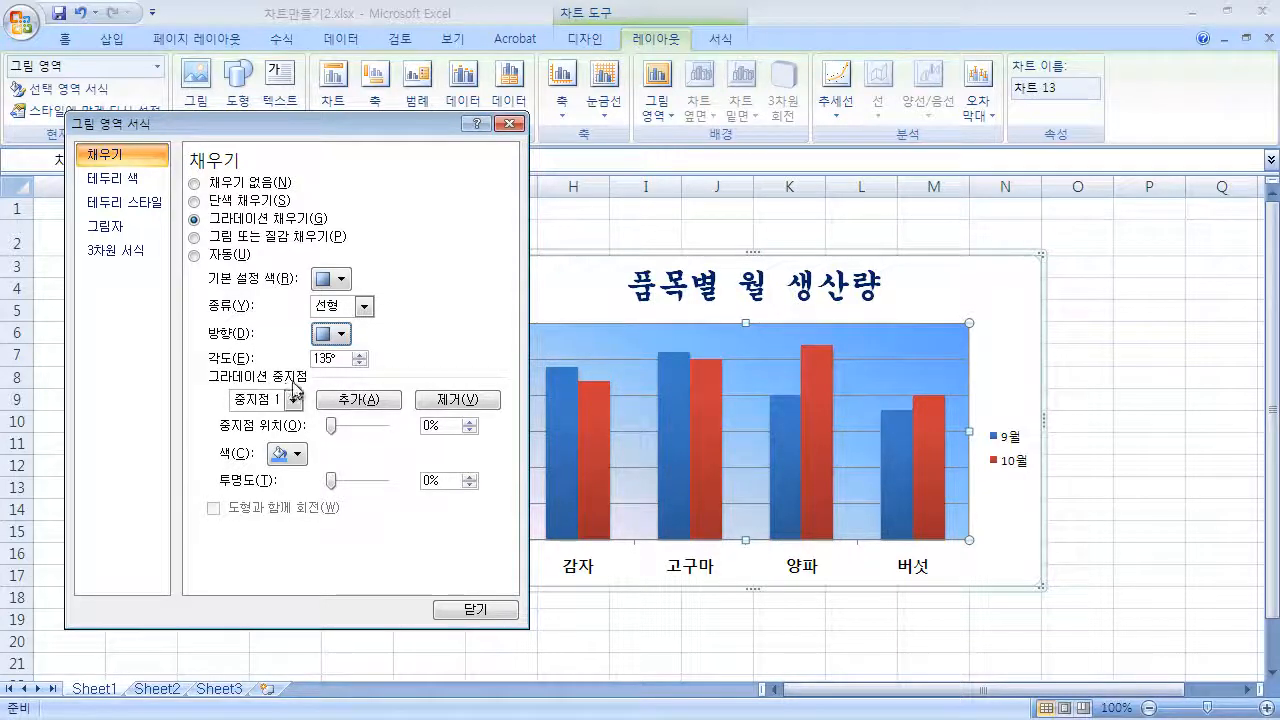
Examine the position and color settings of the plot area's first and last gradient stops, 중지점 1 and 중지점 4
left_click(294, 400)
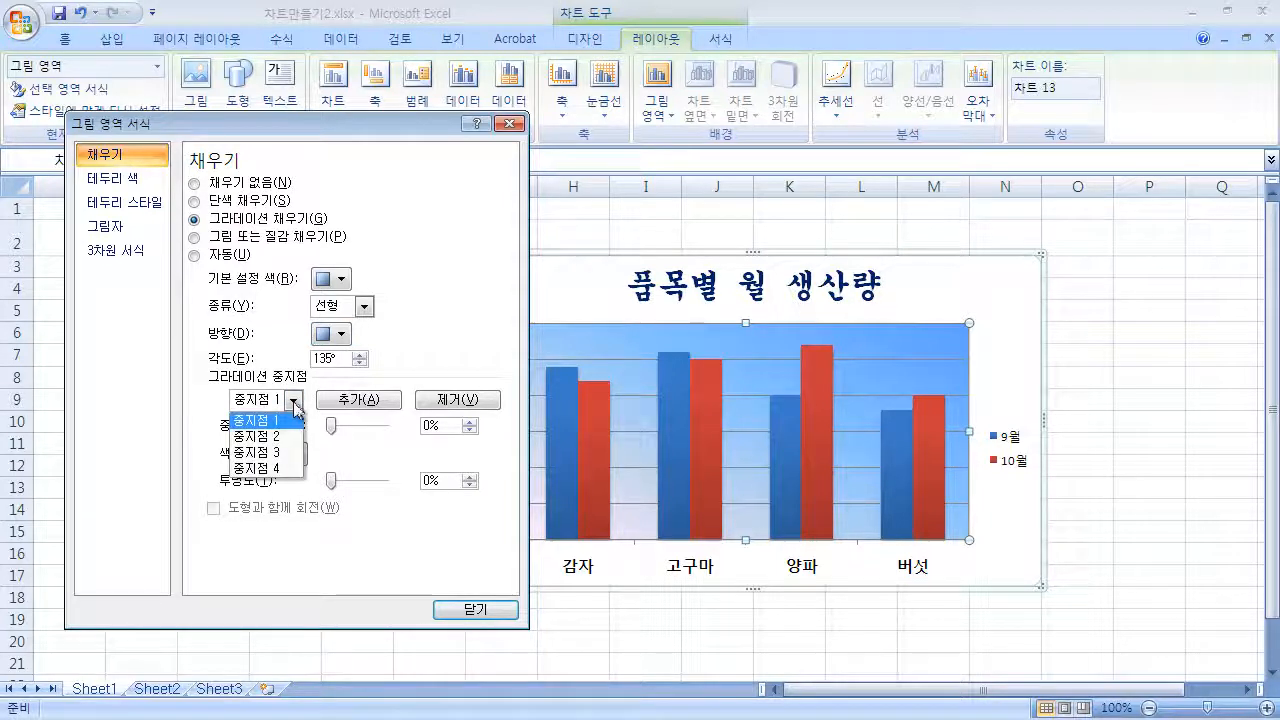
left_click(454, 327)
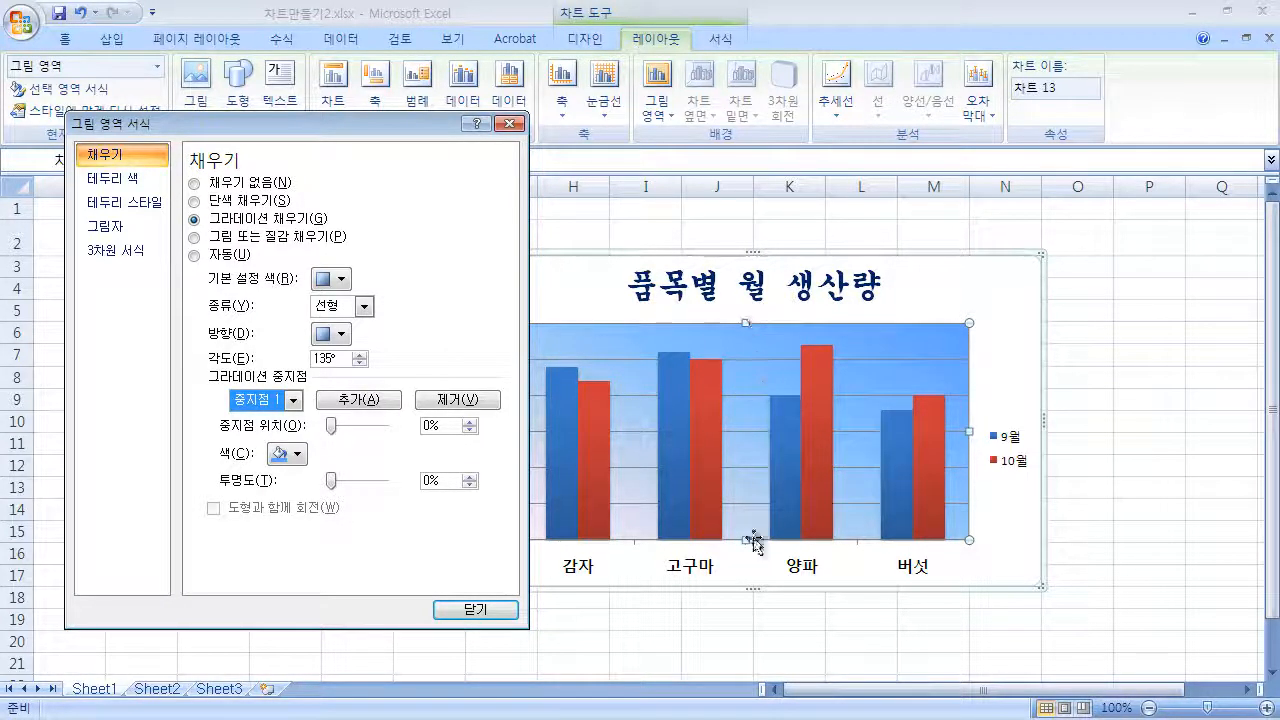
left_click(292, 399)
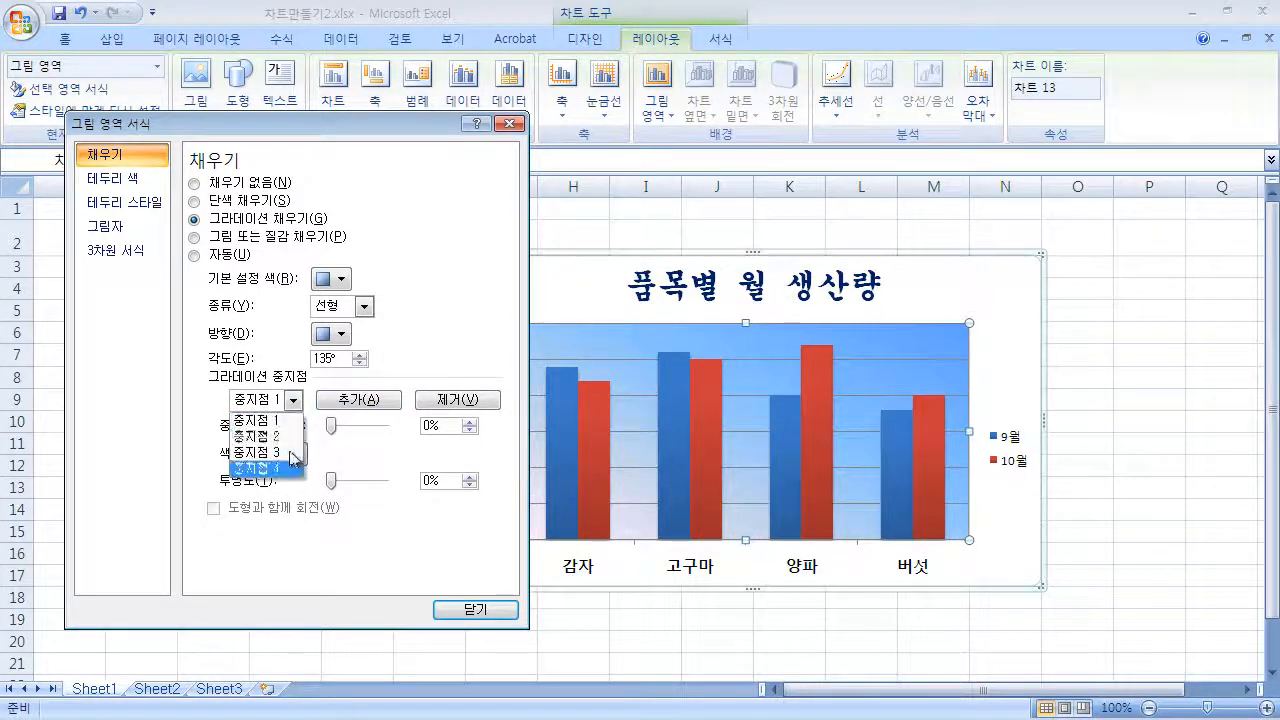
left_click(293, 401)
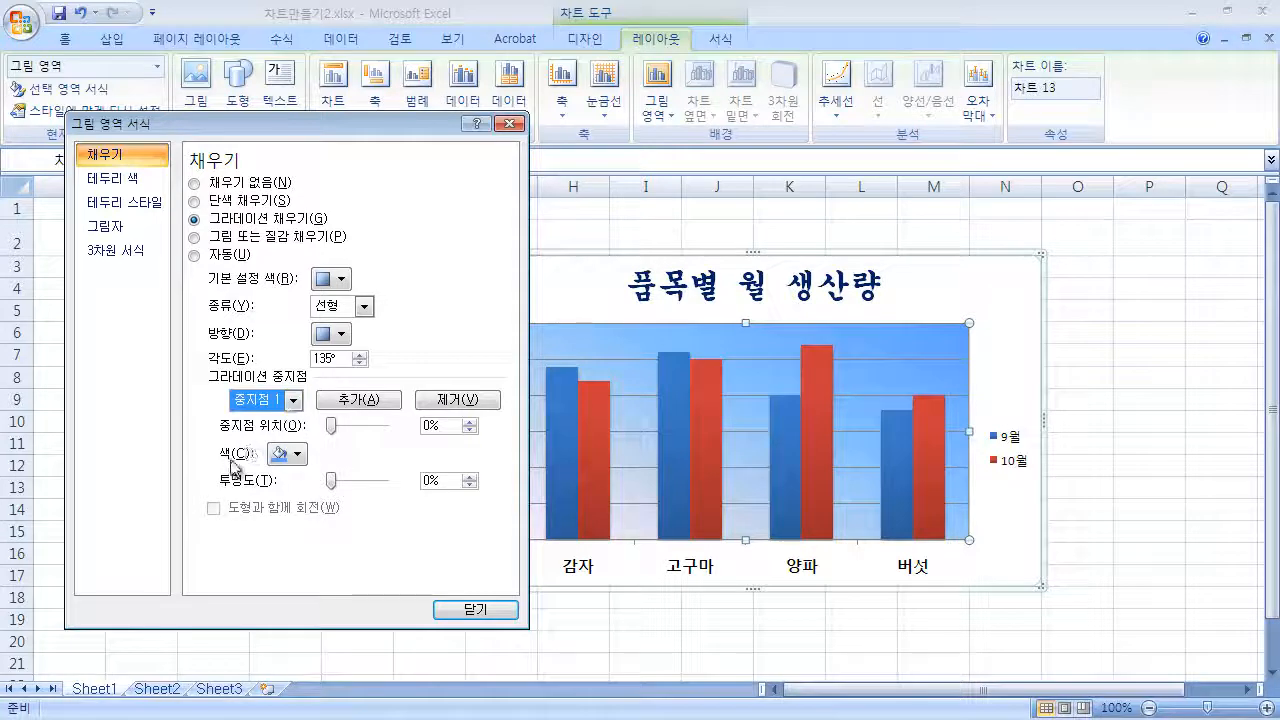
left_click(293, 400)
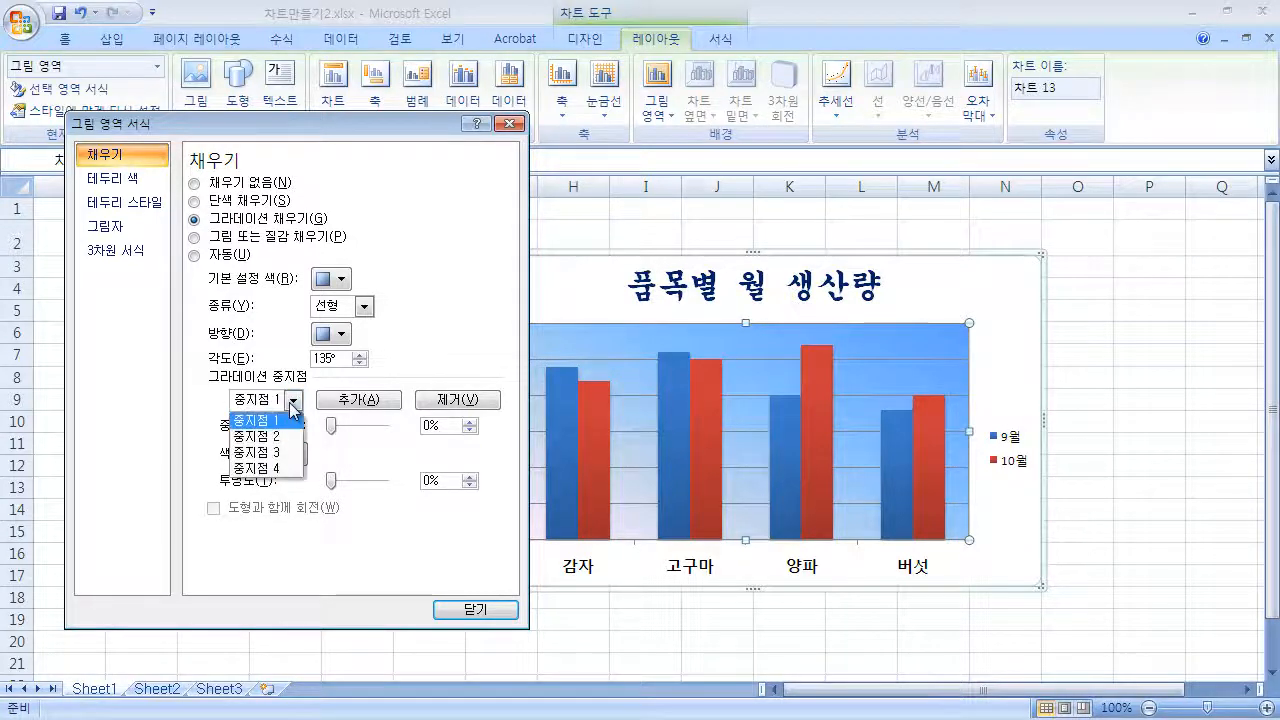
left_click(268, 468)
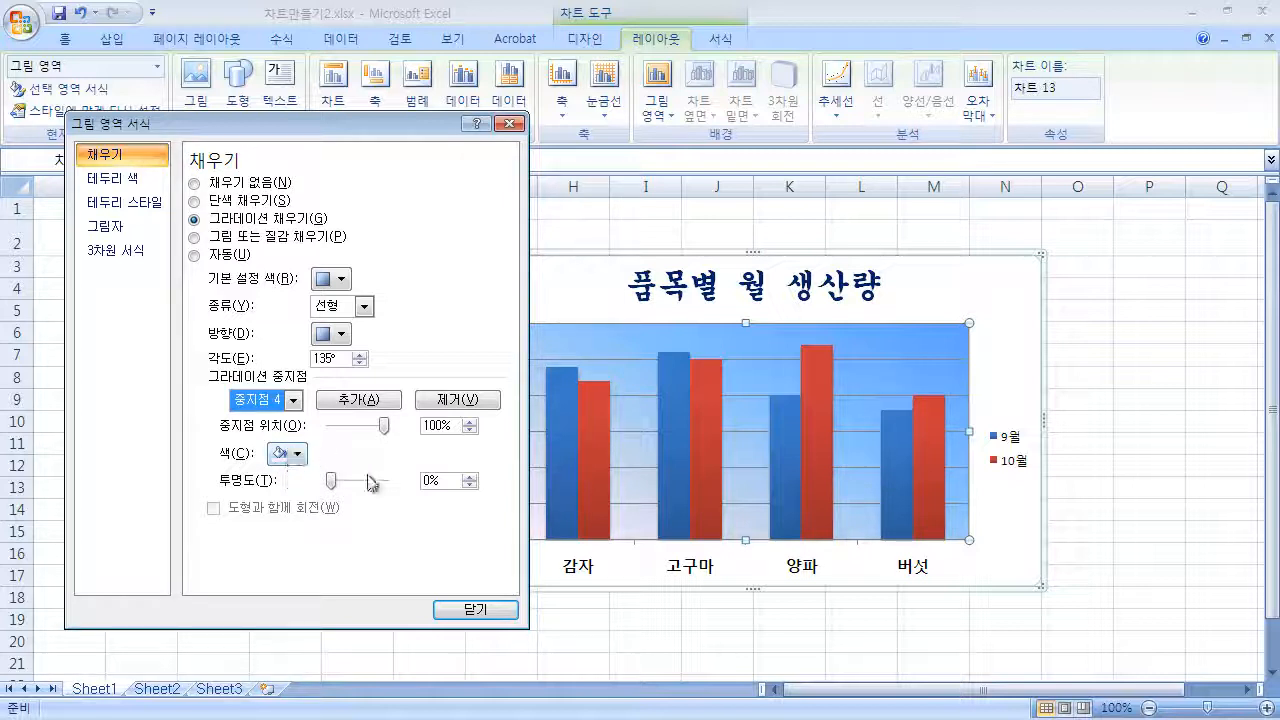
left_click(294, 399)
left_click(258, 414)
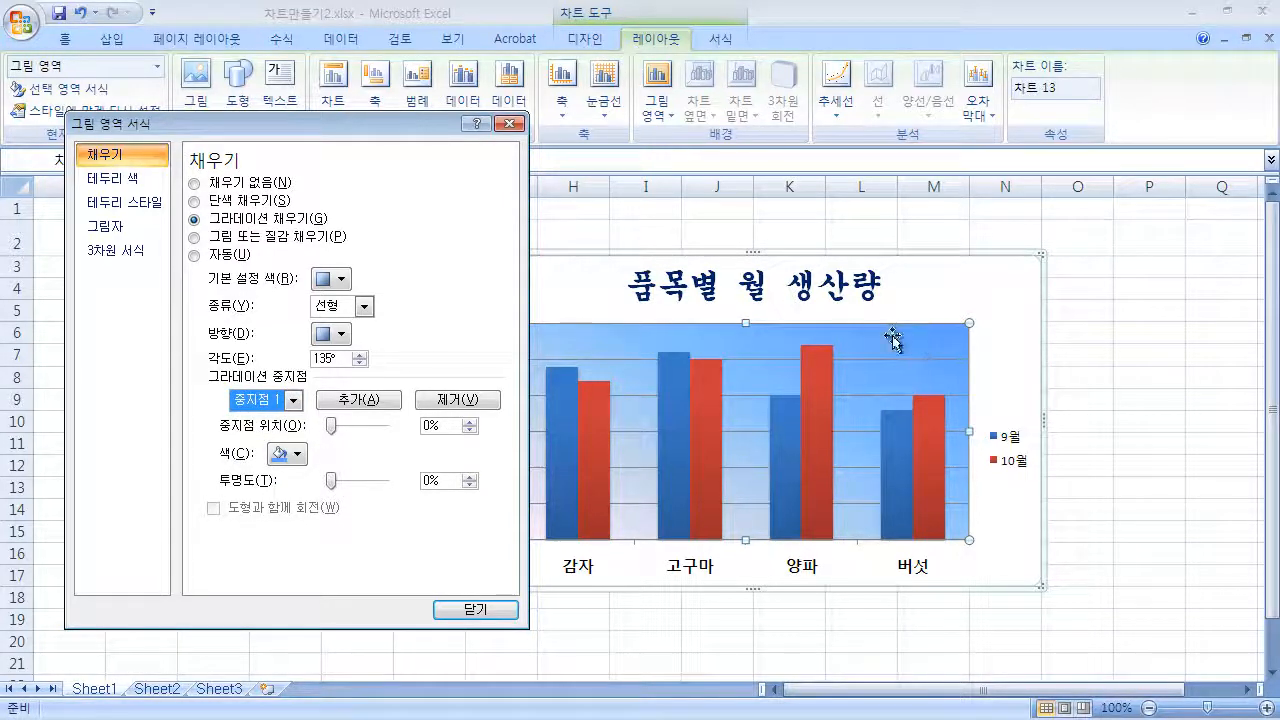
left_click(287, 454)
left_click(292, 399)
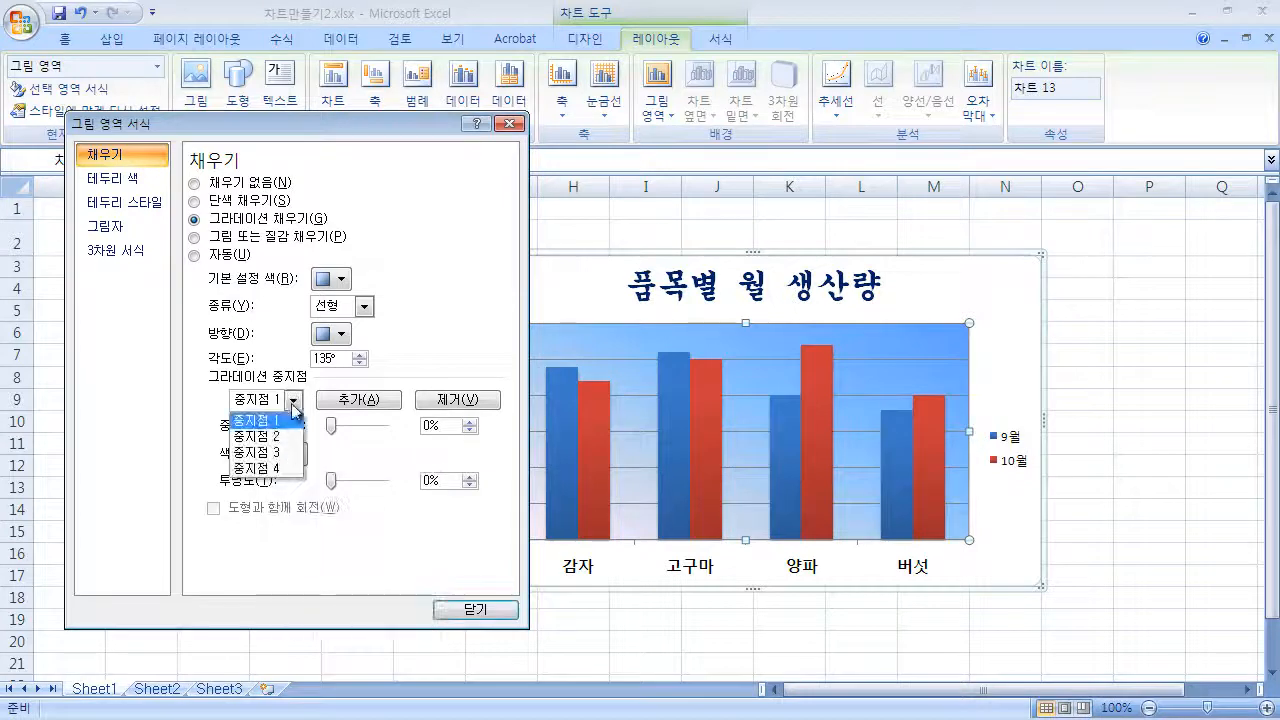
left_click(258, 459)
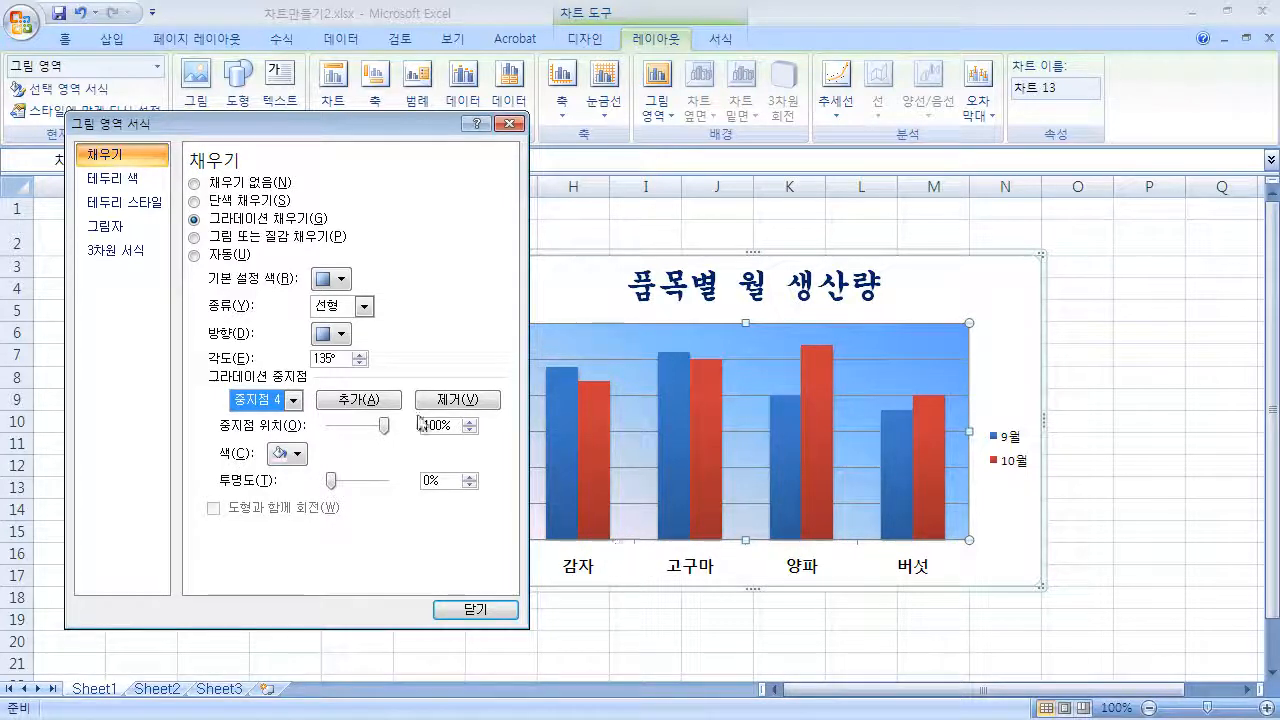
Adjust the middle gradient stops of the plot area's fill, placing 중지점 2 at 27%
left_click(293, 399)
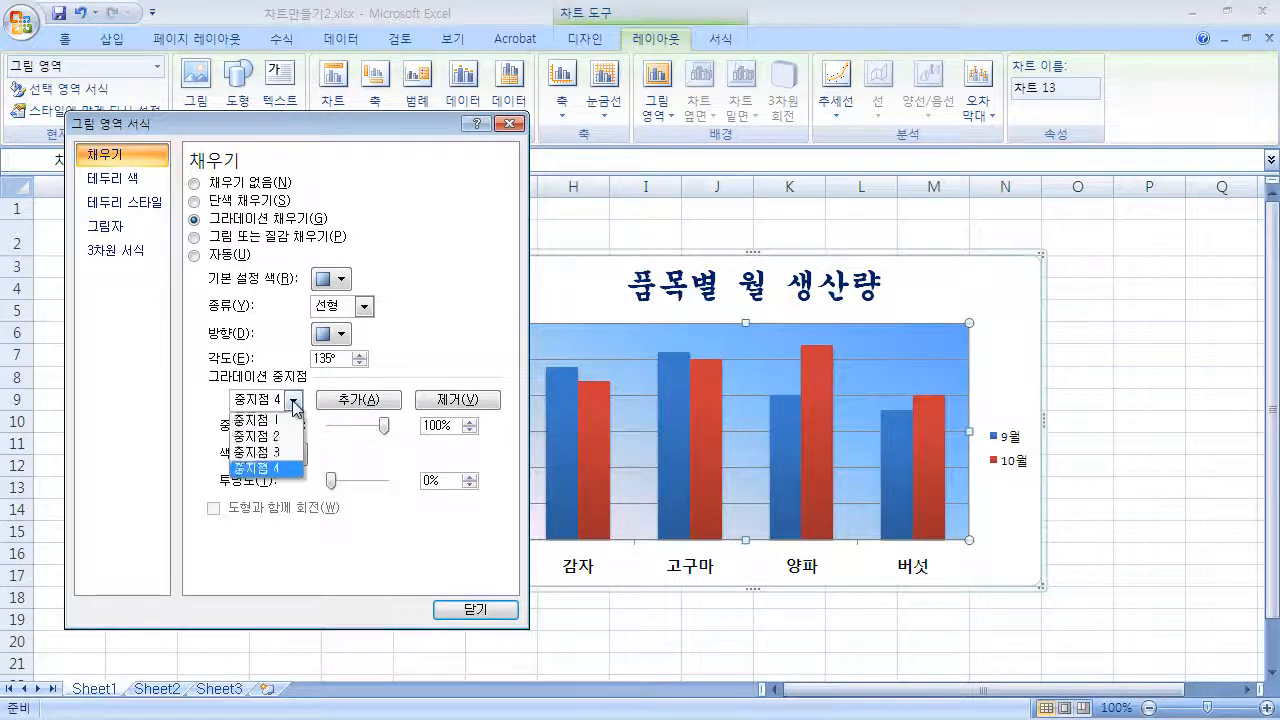
left_click(284, 453)
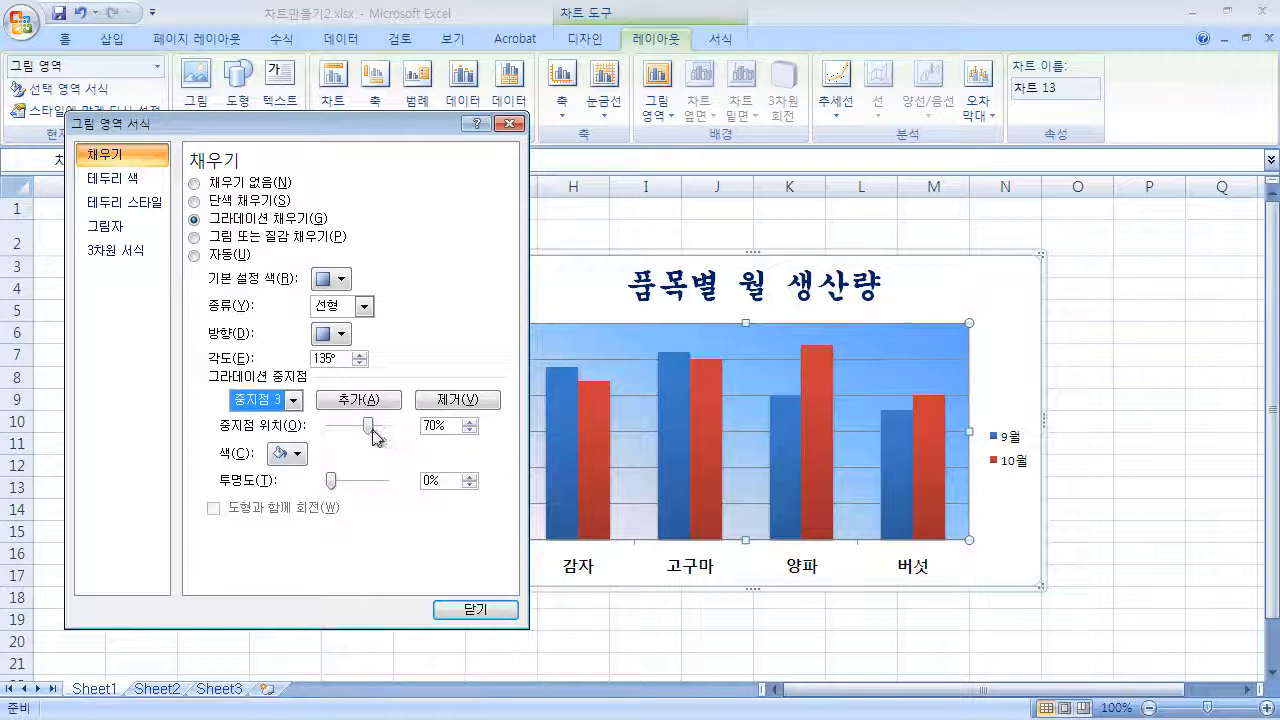
mouse_move(371, 426)
left_mouse_down()
mouse_move(340, 430)
mouse_move(371, 441)
mouse_move(349, 438)
left_mouse_up()
left_click(294, 400)
left_click(255, 438)
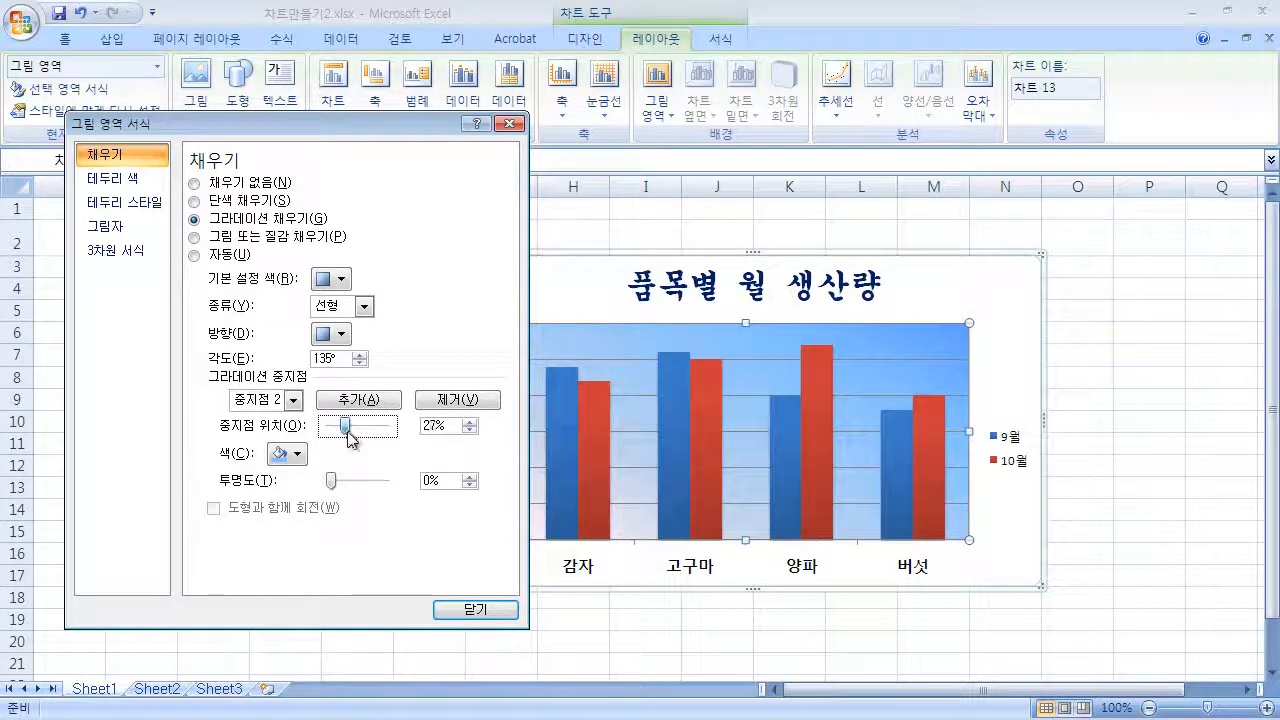
Change the color of the plot area's first gradient stop, 중지점 1, to the standard green
left_click(292, 400)
left_click(257, 420)
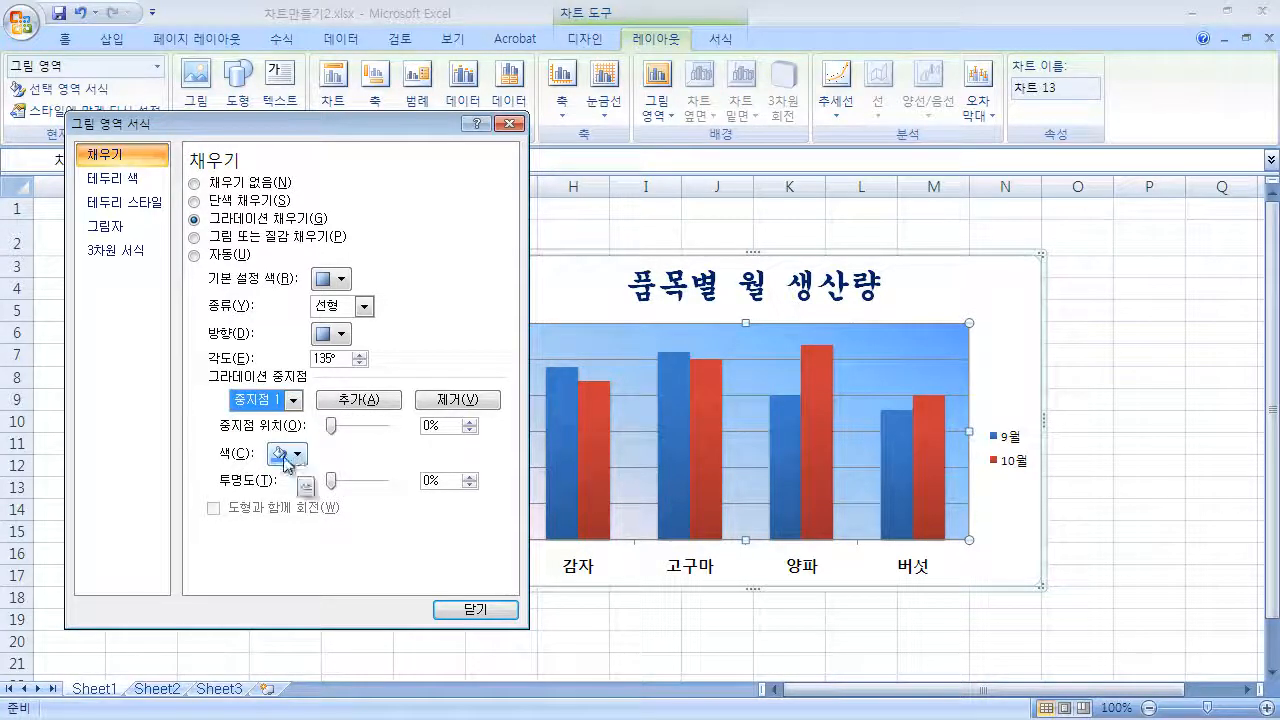
left_click(287, 456)
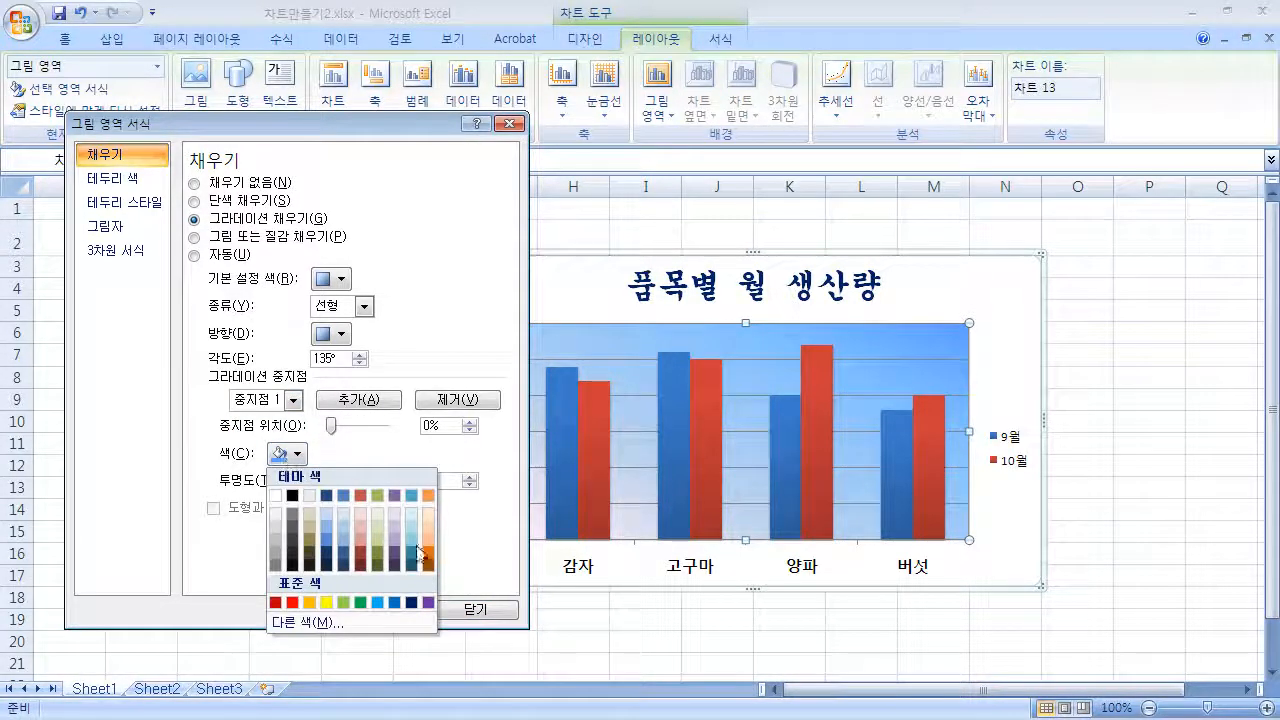
left_click(362, 602)
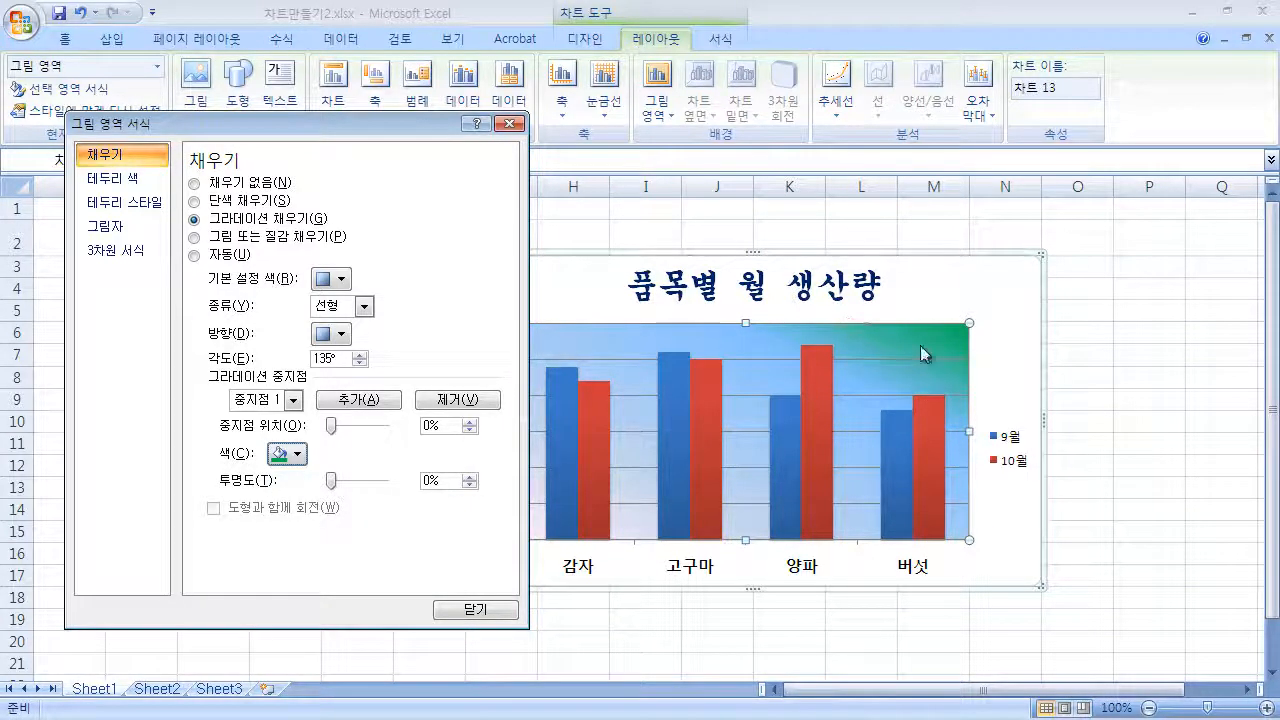
mouse_move(331, 427)
left_mouse_down()
mouse_move(345, 432)
mouse_move(327, 437)
left_mouse_up()
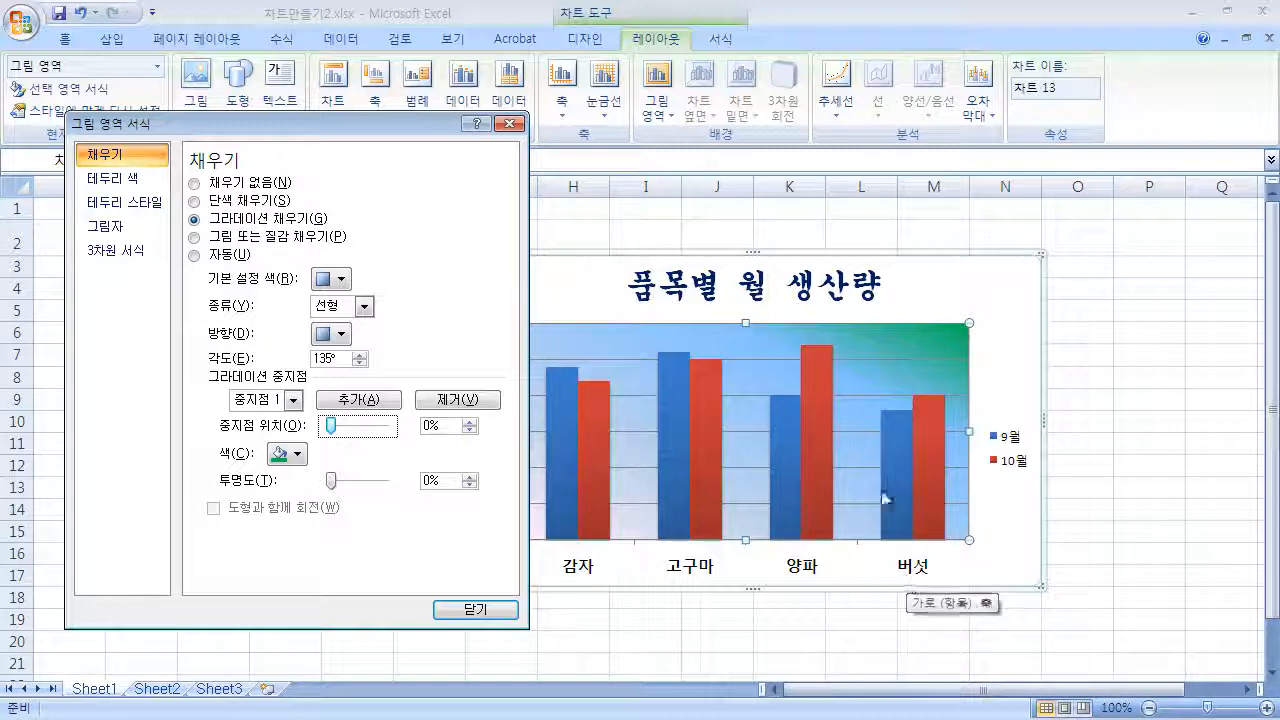
left_click_drag(388, 129, 335, 121)
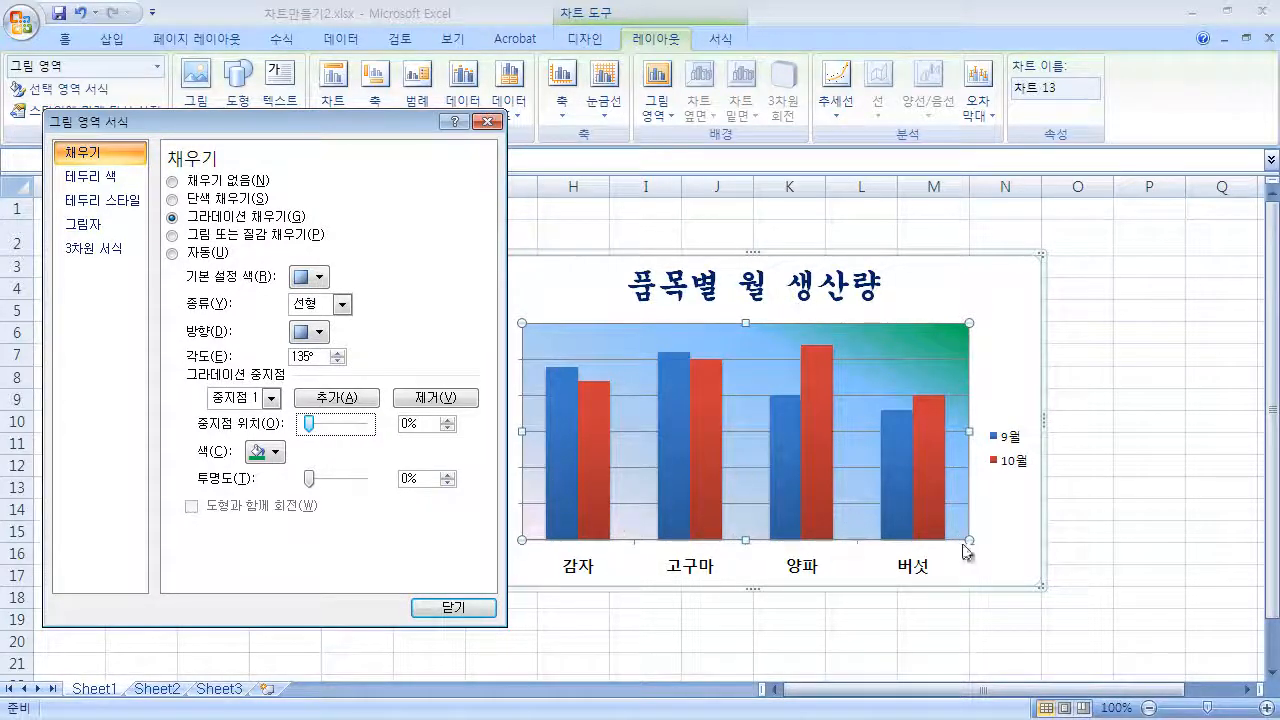
Fill the 10월 series columns with the yellow-to-red preset gradient
mouse_move(820, 438)
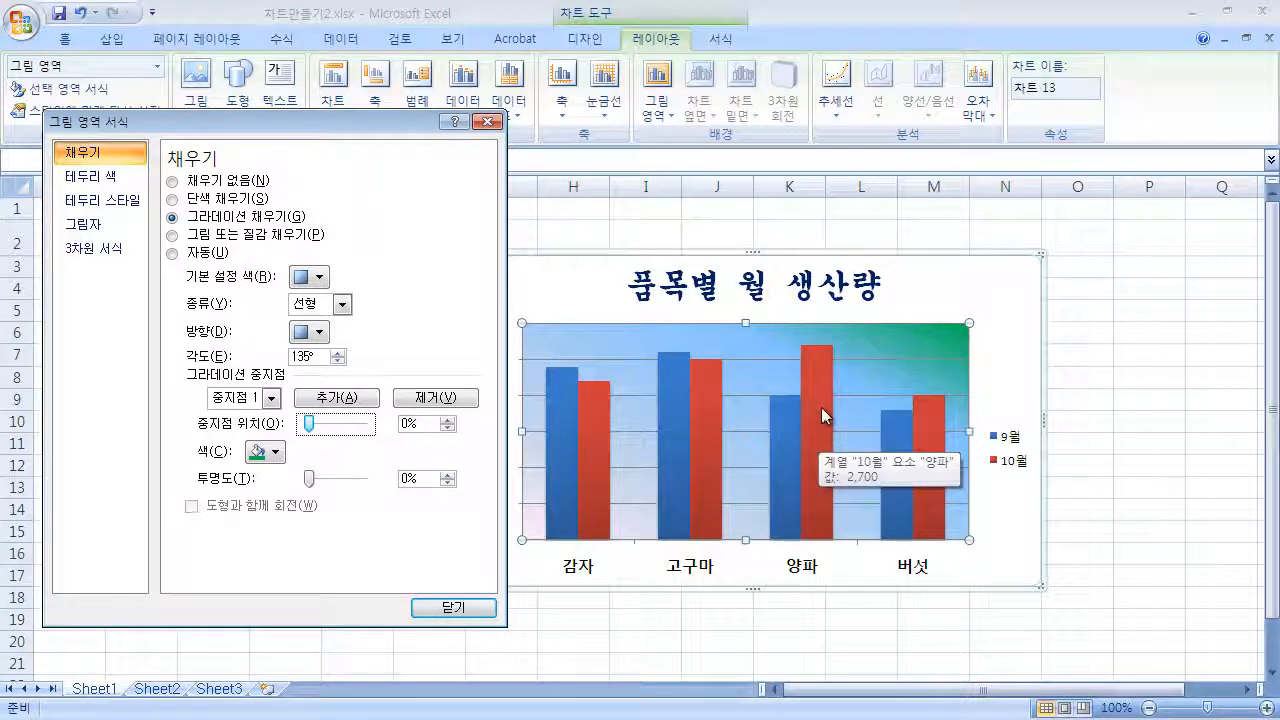
left_click(821, 407)
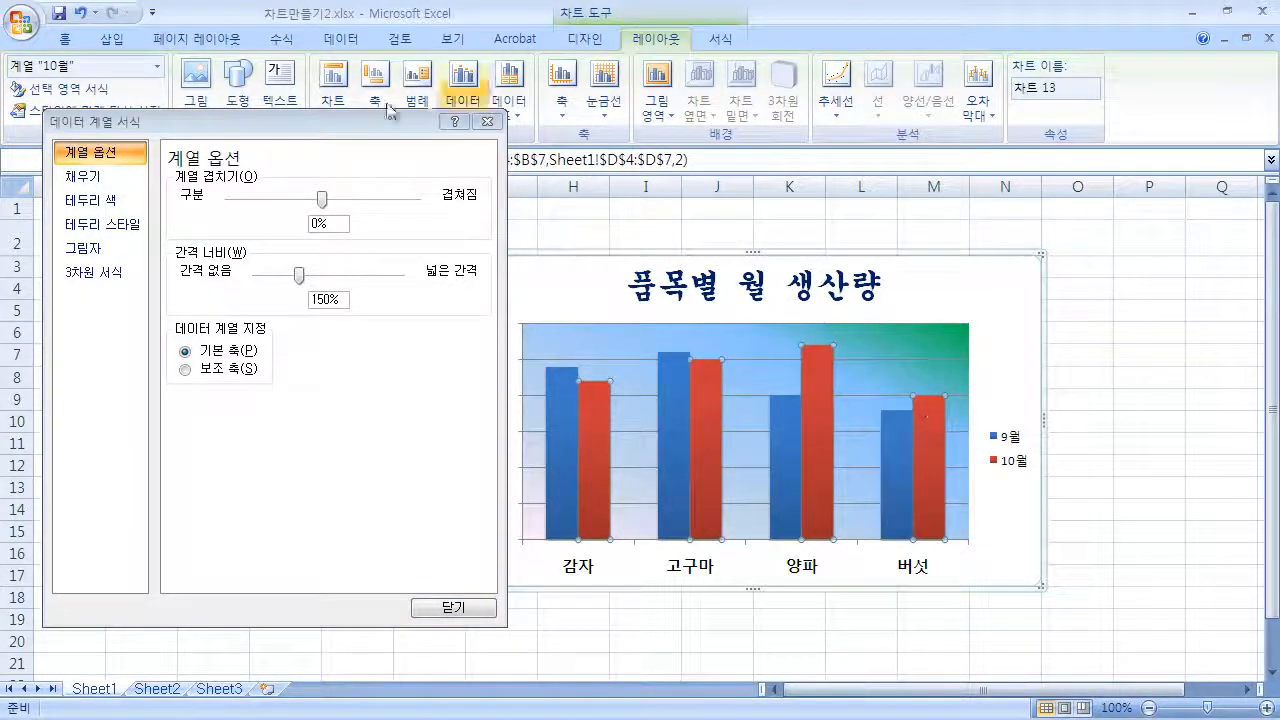
left_click(259, 139)
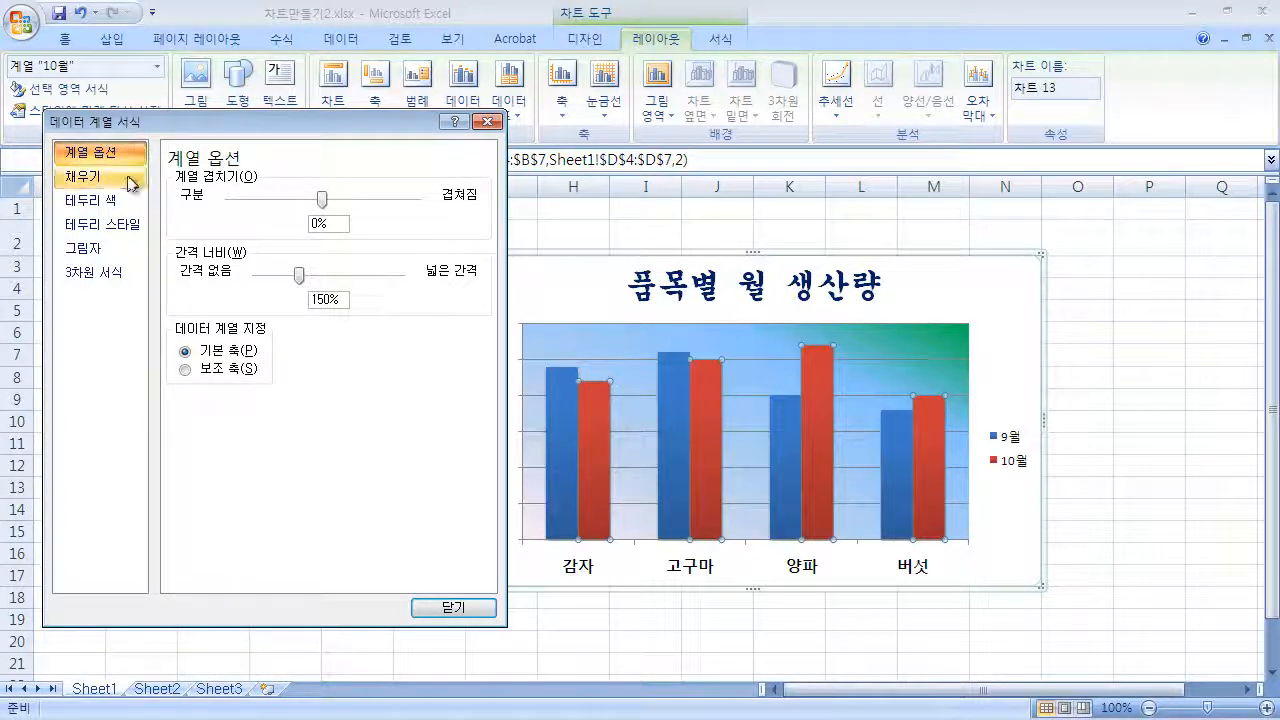
left_click(84, 176)
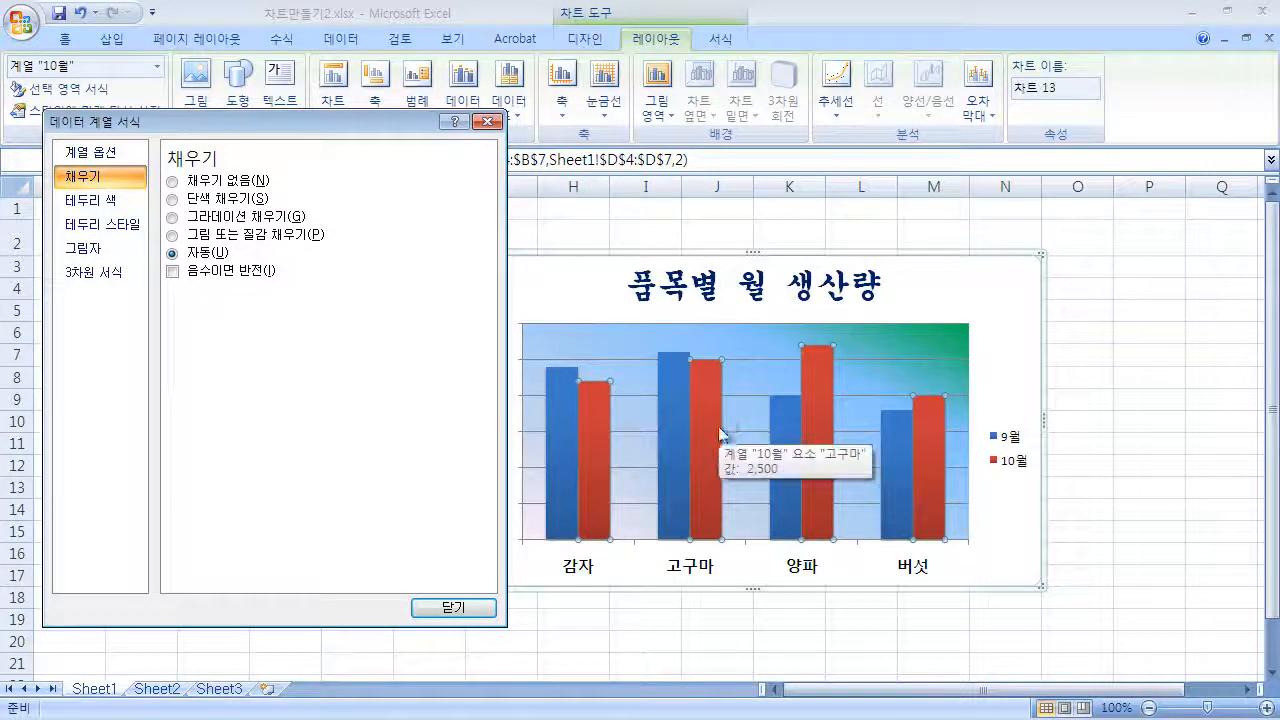
left_click(216, 218)
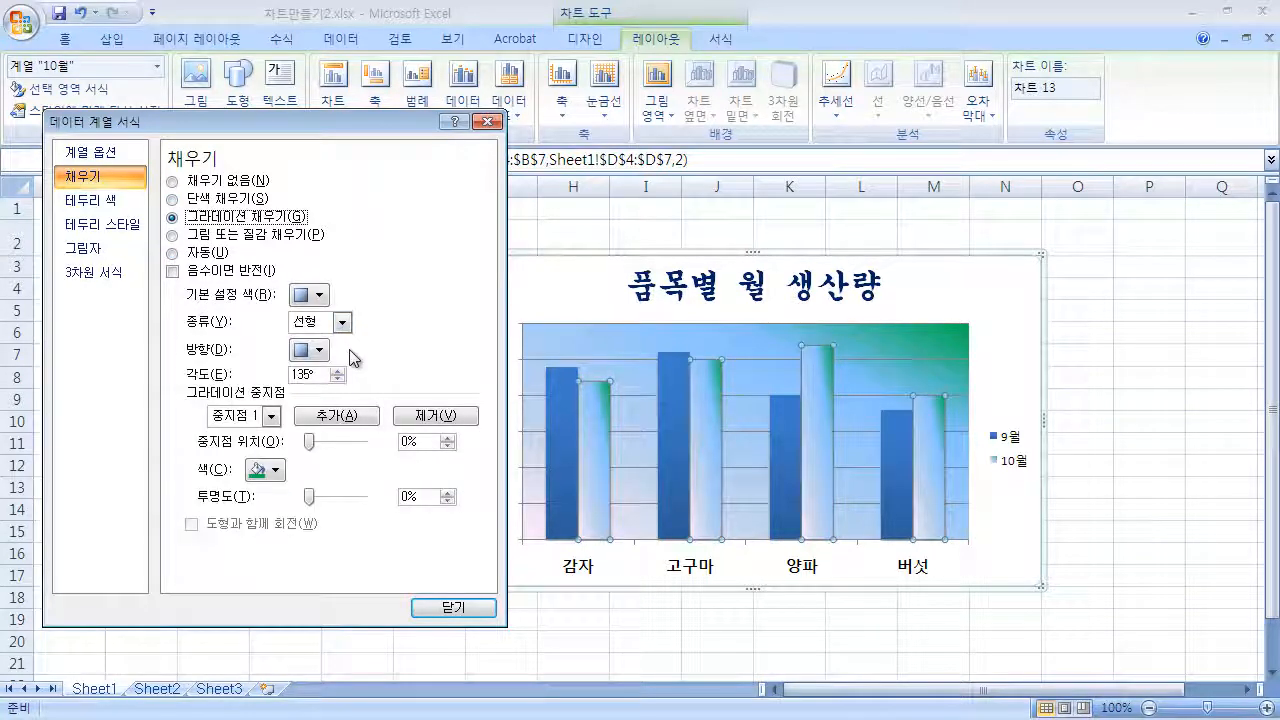
left_click(318, 295)
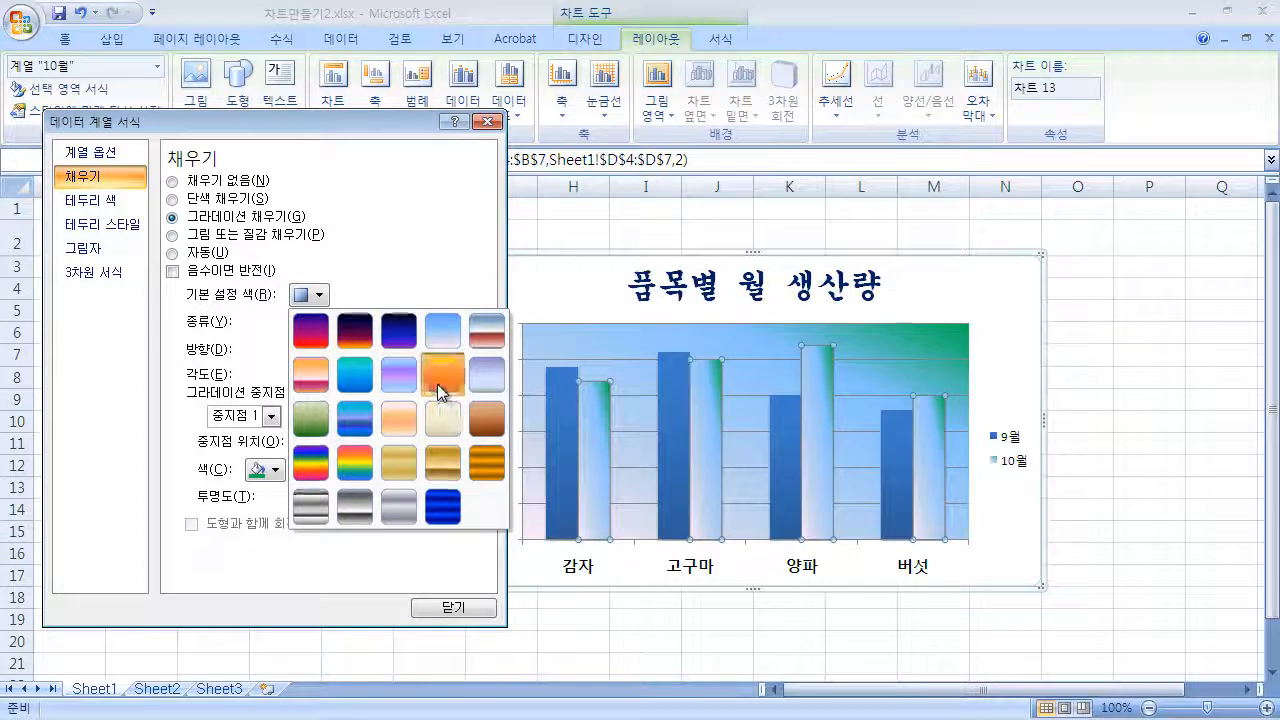
left_click(438, 384)
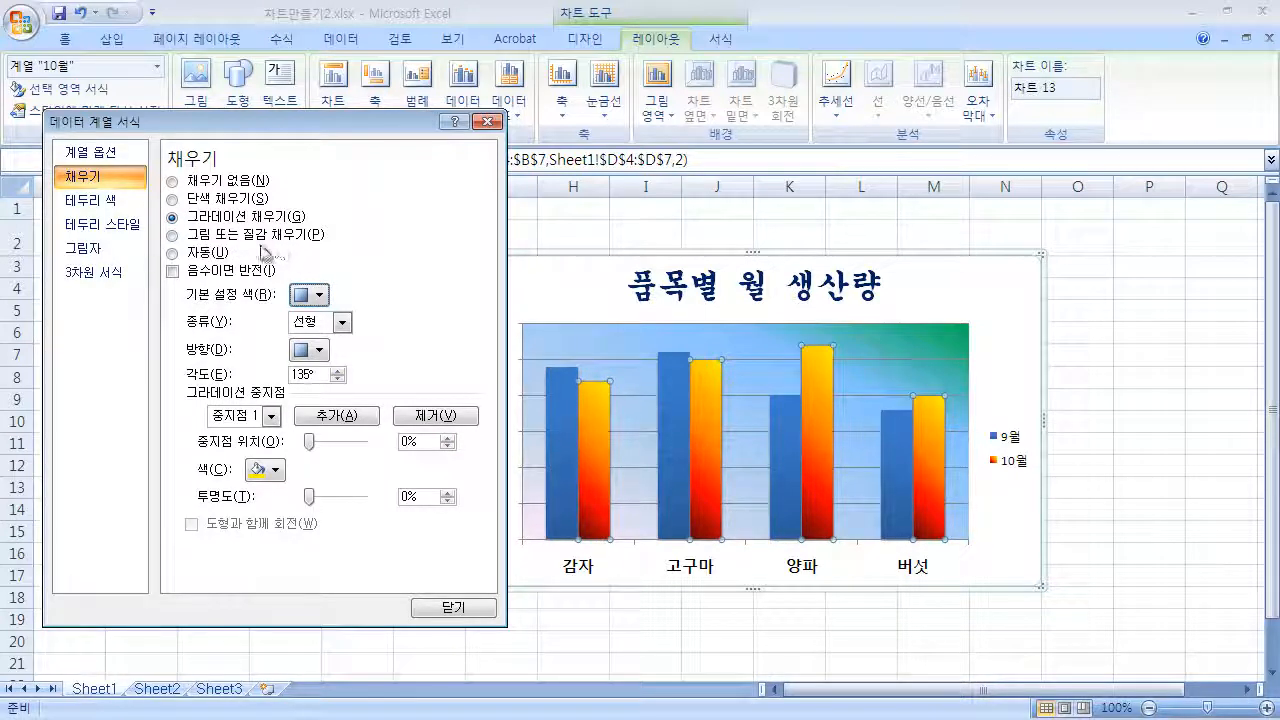
Fill the 9월 series columns with the beige paper texture from the fourth row of textures, and finish formatting the series
left_click(555, 408)
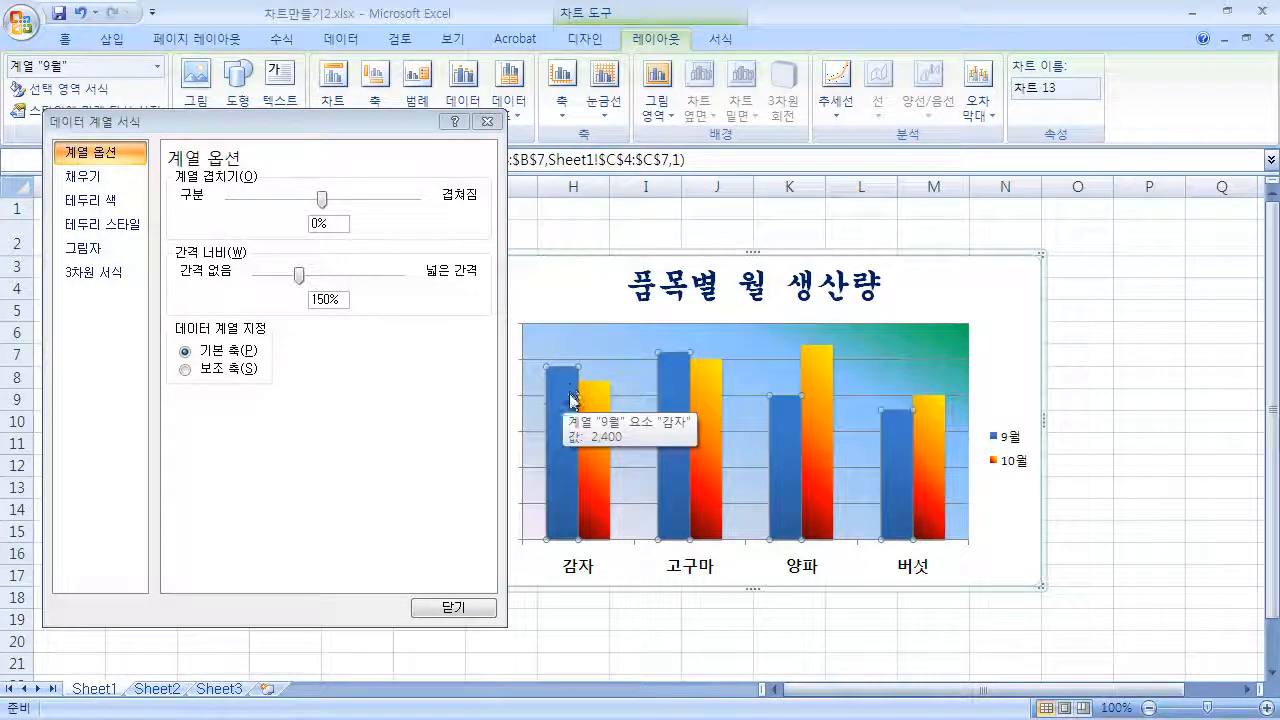
left_click(88, 178)
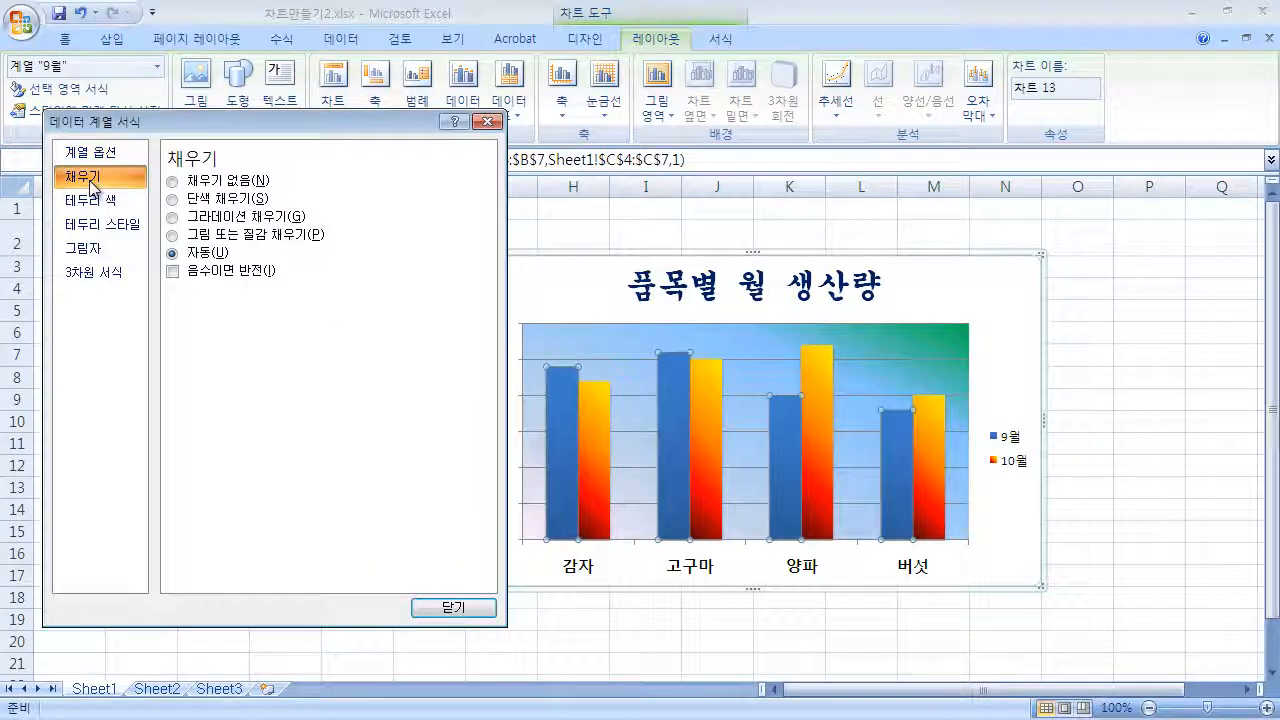
left_click(215, 237)
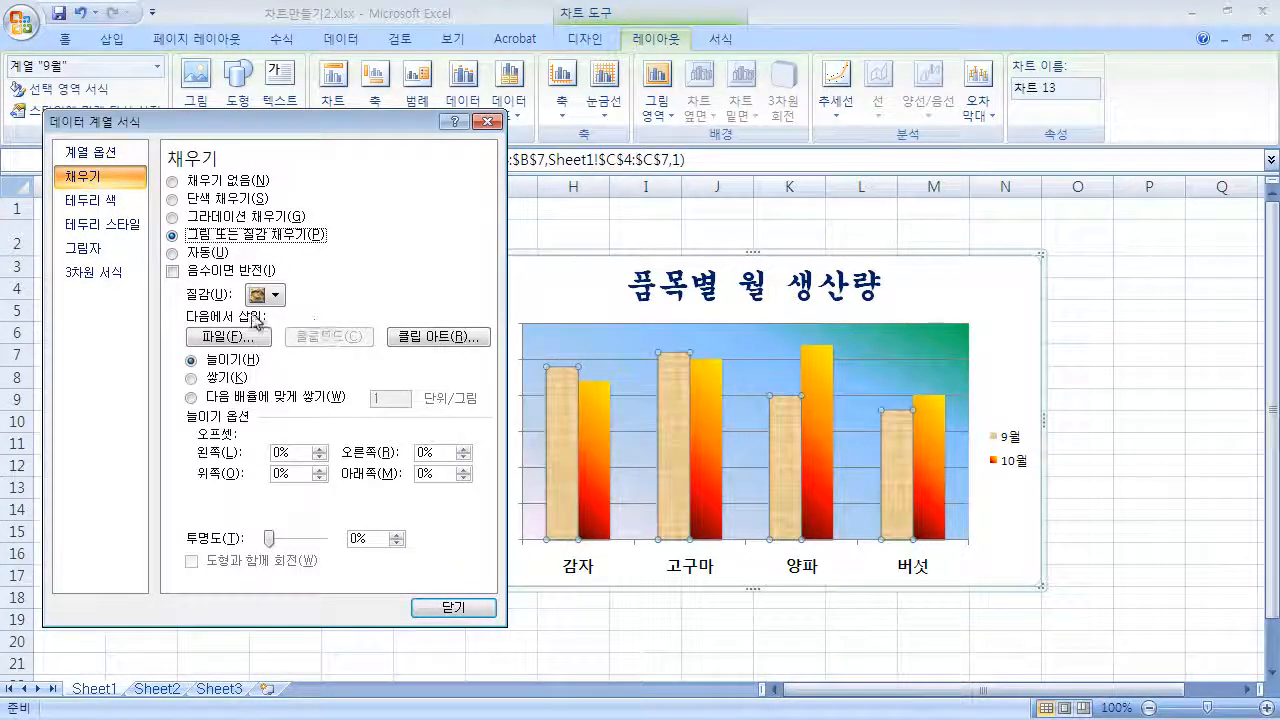
left_click(275, 295)
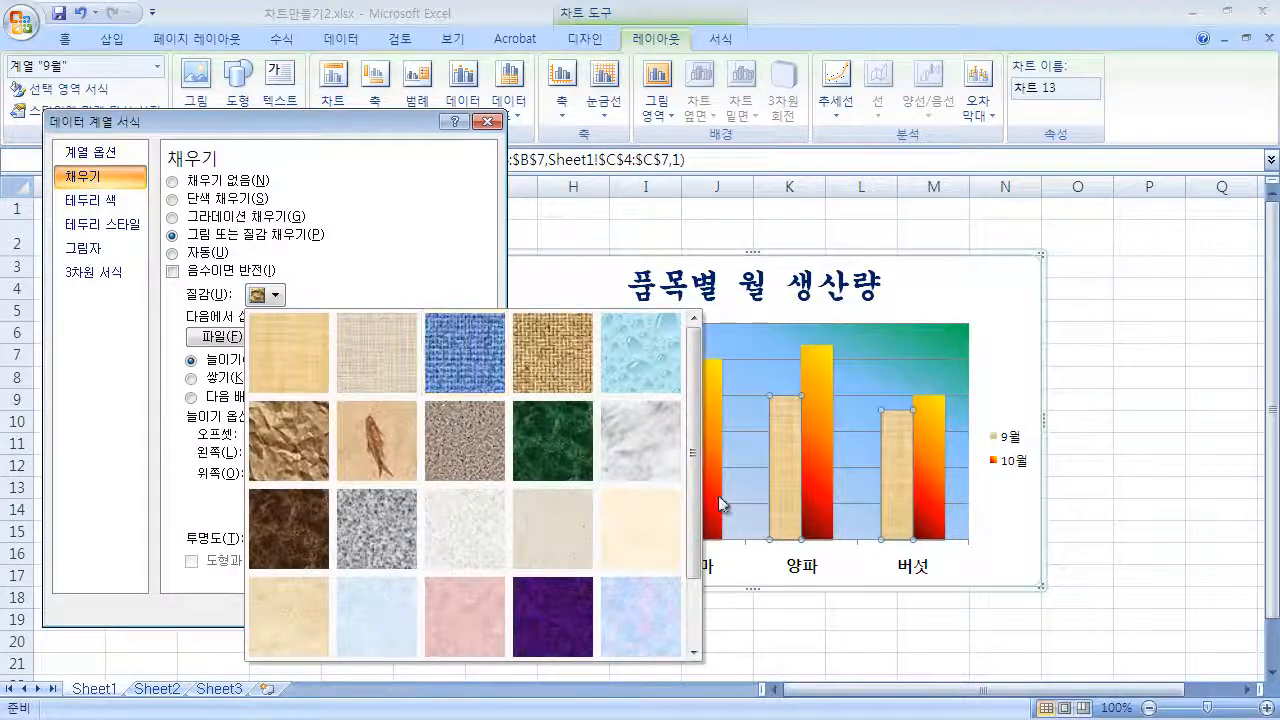
left_click(697, 627)
scroll(279, 606, "up", 1)
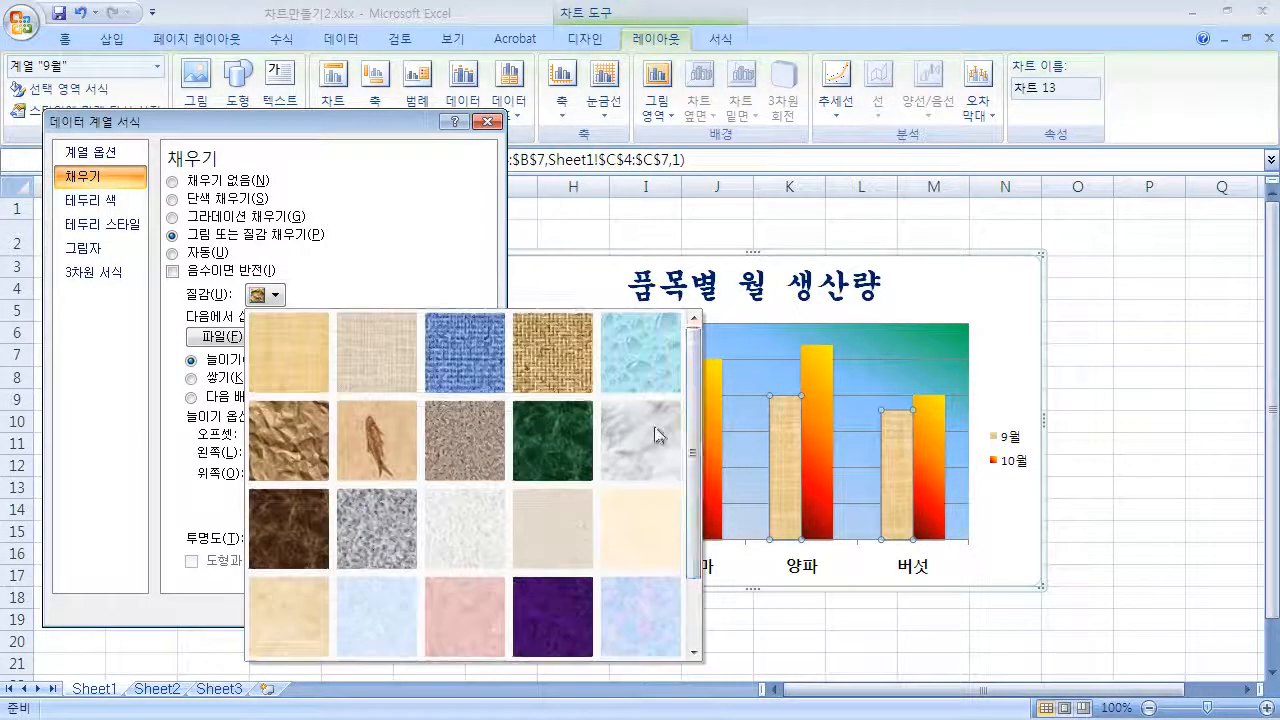
left_click(279, 606)
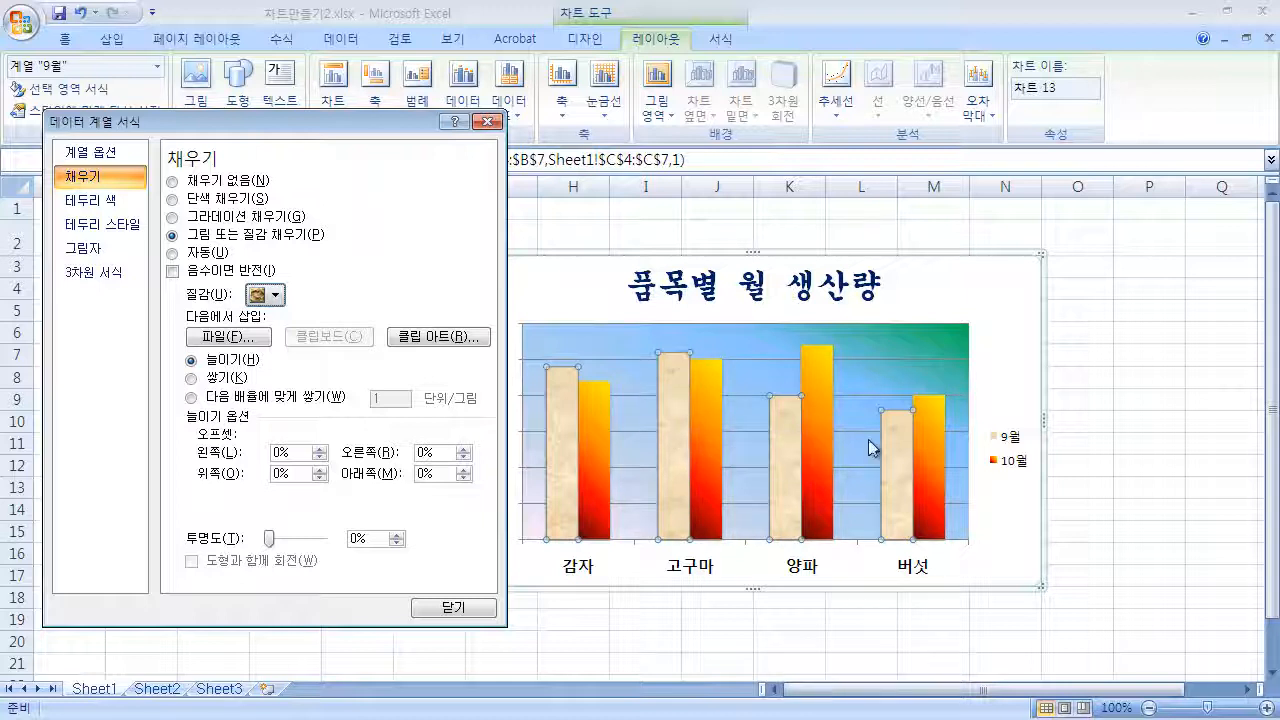
left_click(468, 609)
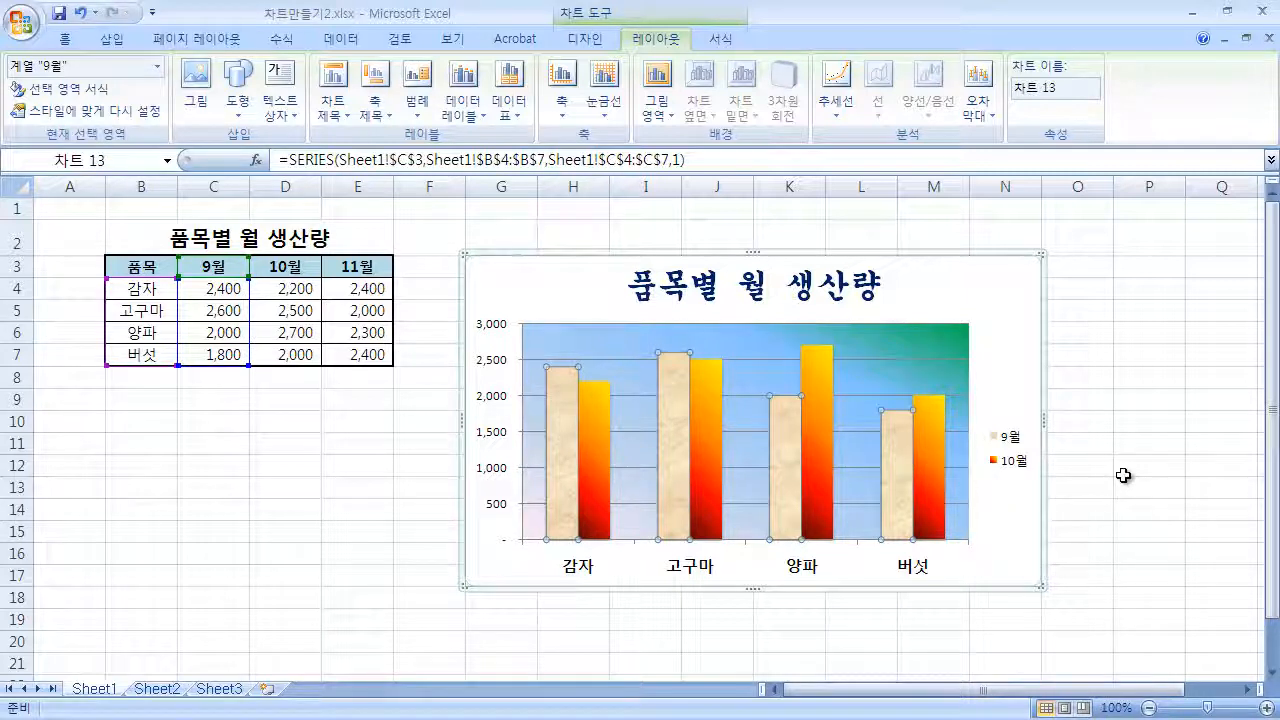
Apply the green chart style 스타일 21 to the whole chart
left_click(995, 265)
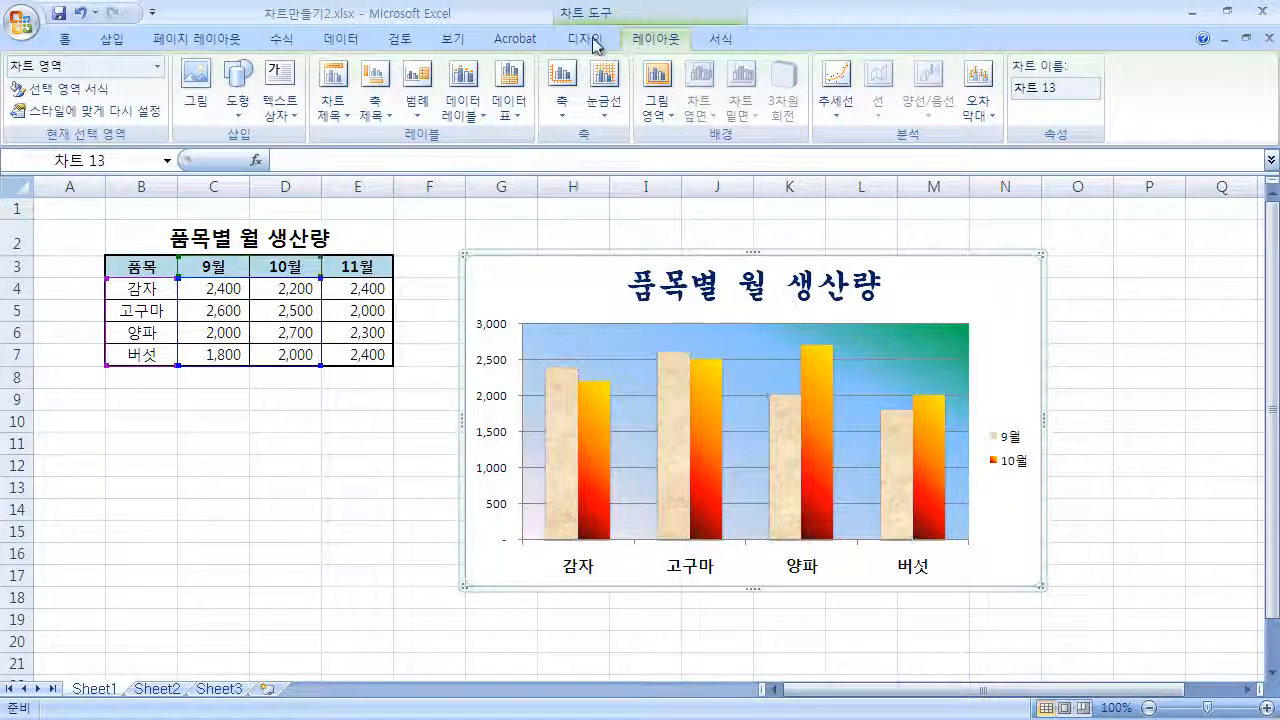
left_click(594, 42)
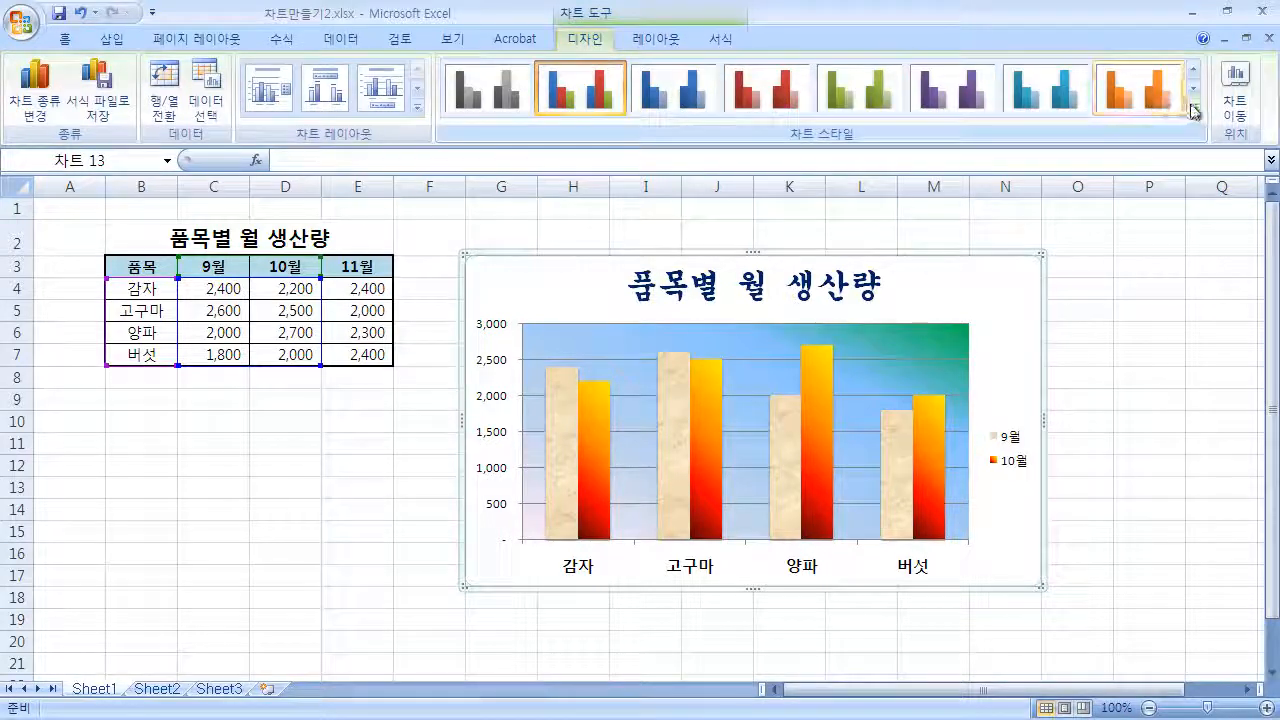
left_click(1193, 111)
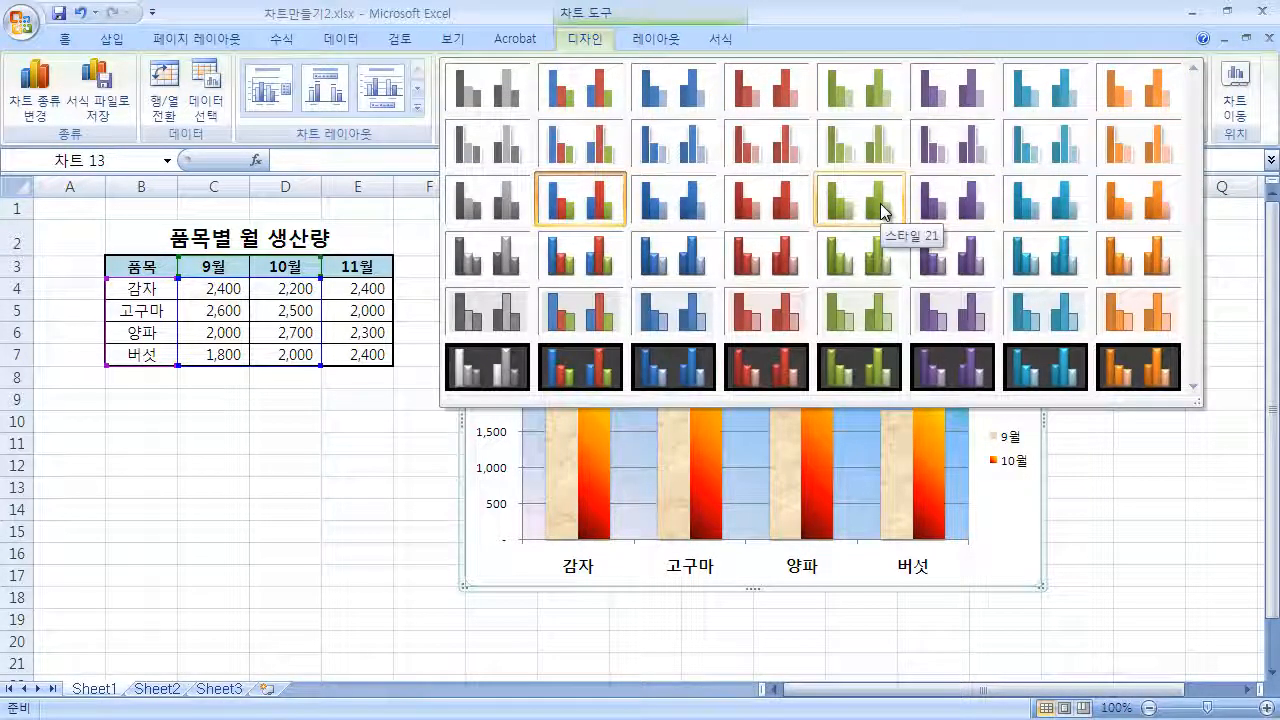
left_click(882, 210)
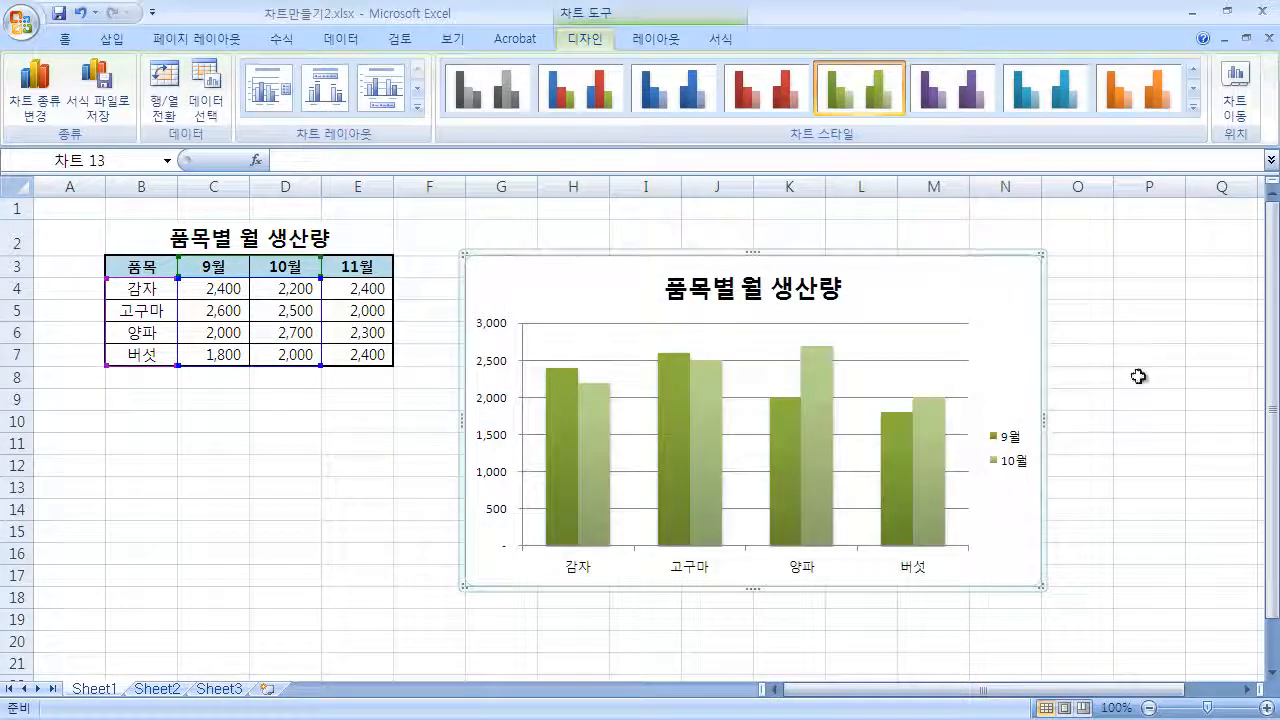